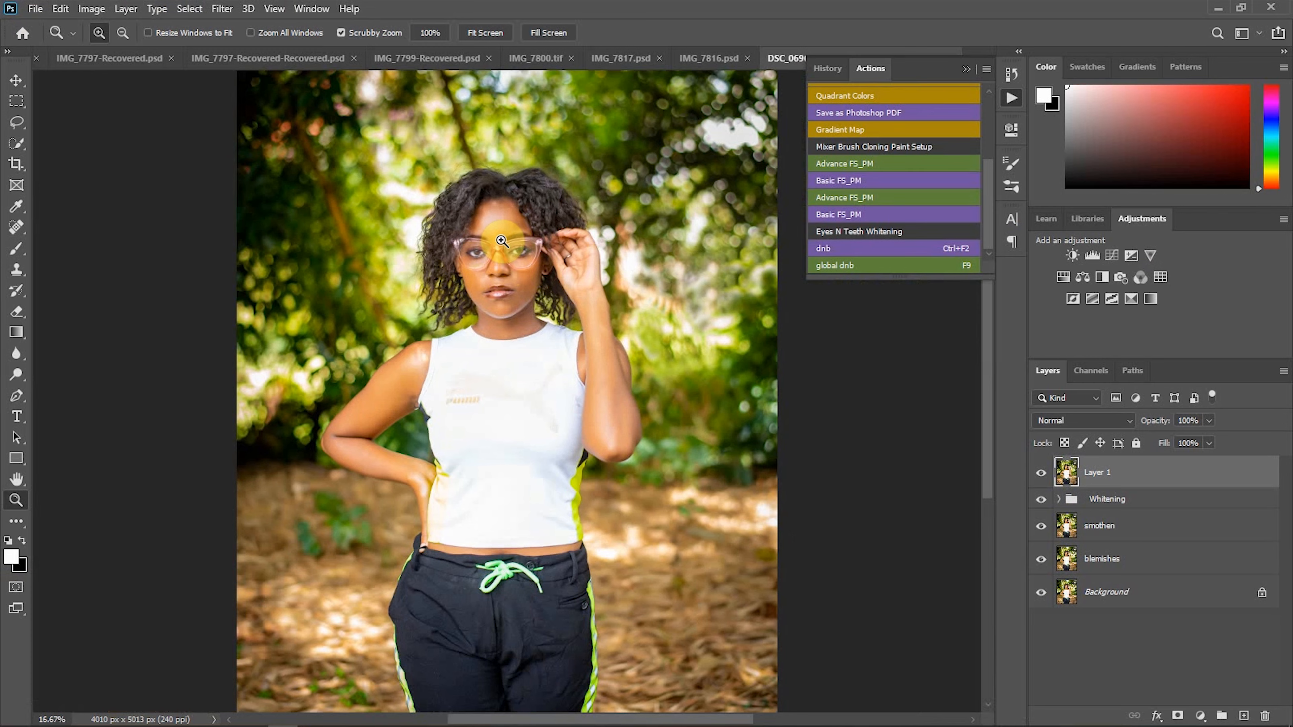
click(501, 241)
right_click(504, 239)
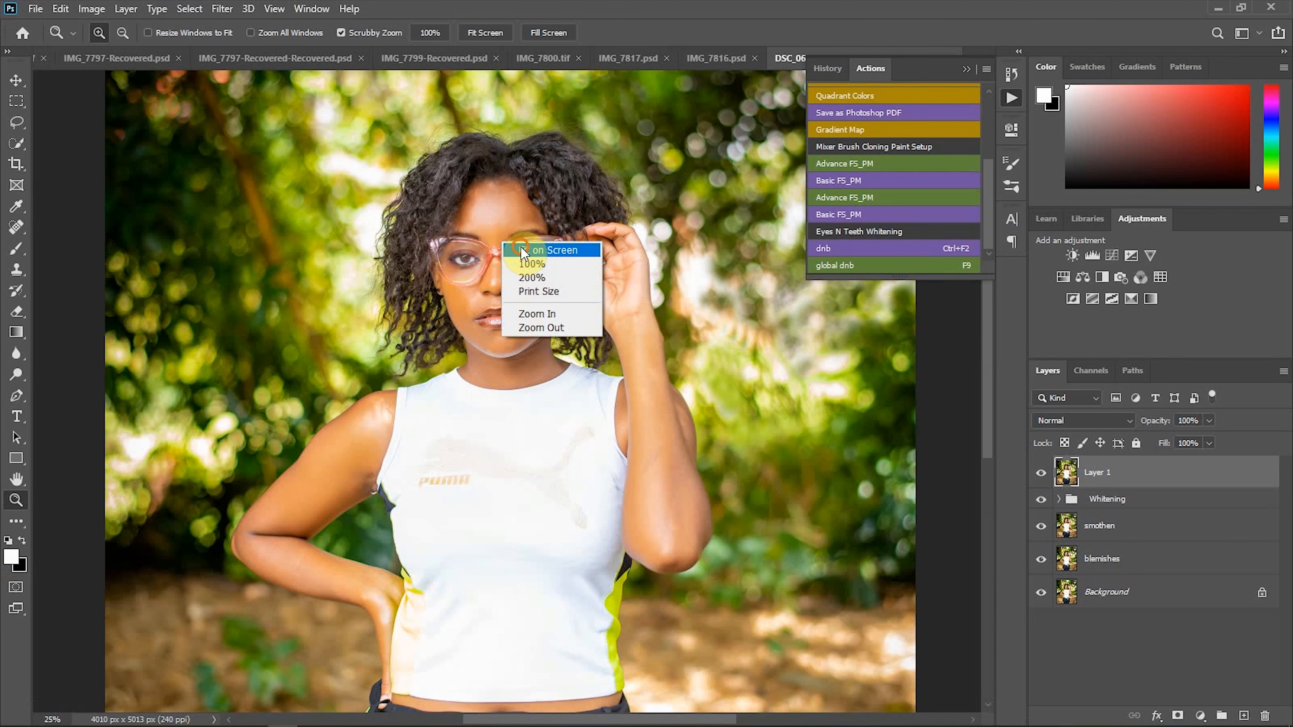
click(540, 249)
click(493, 210)
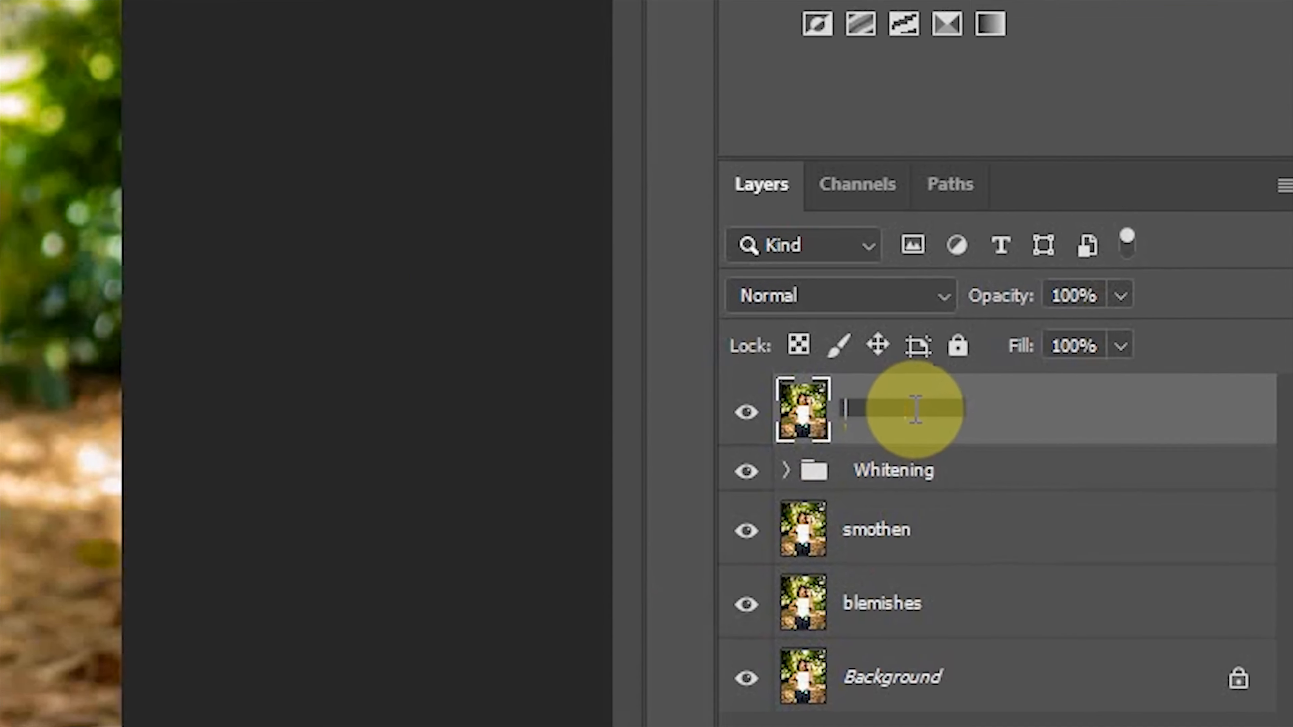
- Rename Layer 1 as "blur"
key(BackSpace)
text(blur)
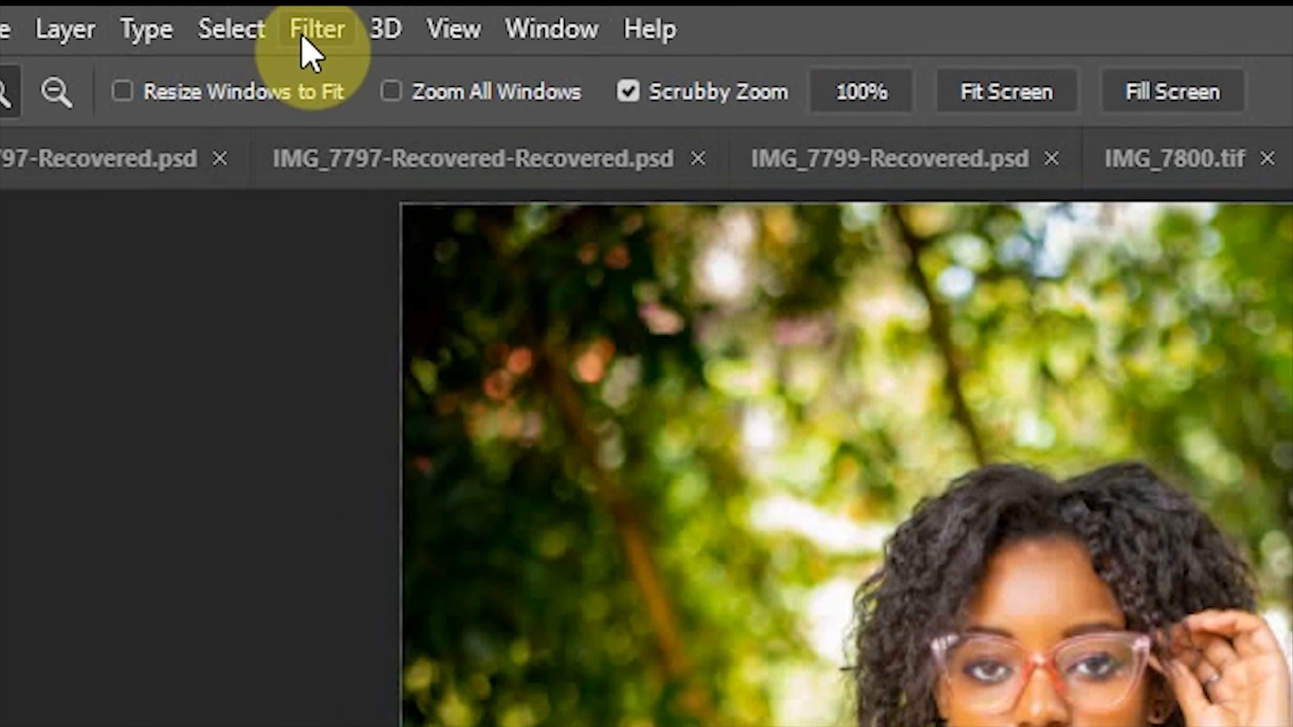
- Start a Lens Blur on the blur layer and raise its iris radius to 39
click(220, 9)
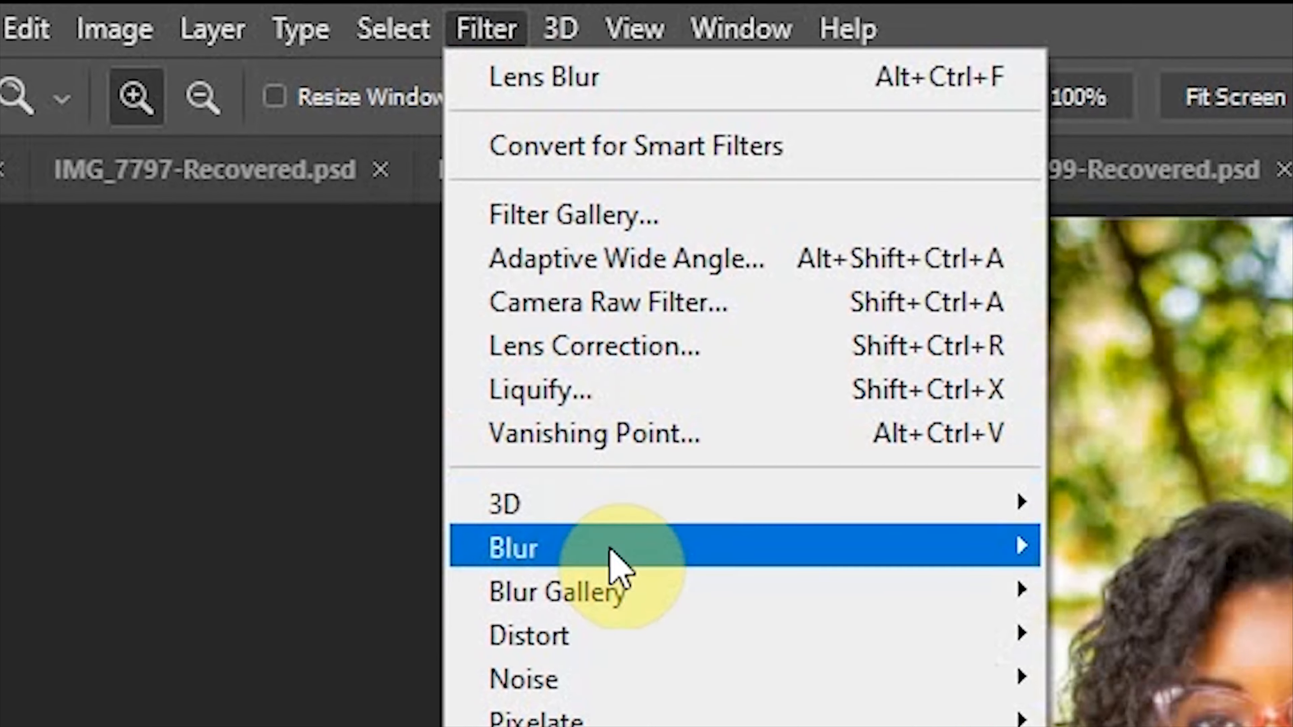
mouse_move(600, 439)
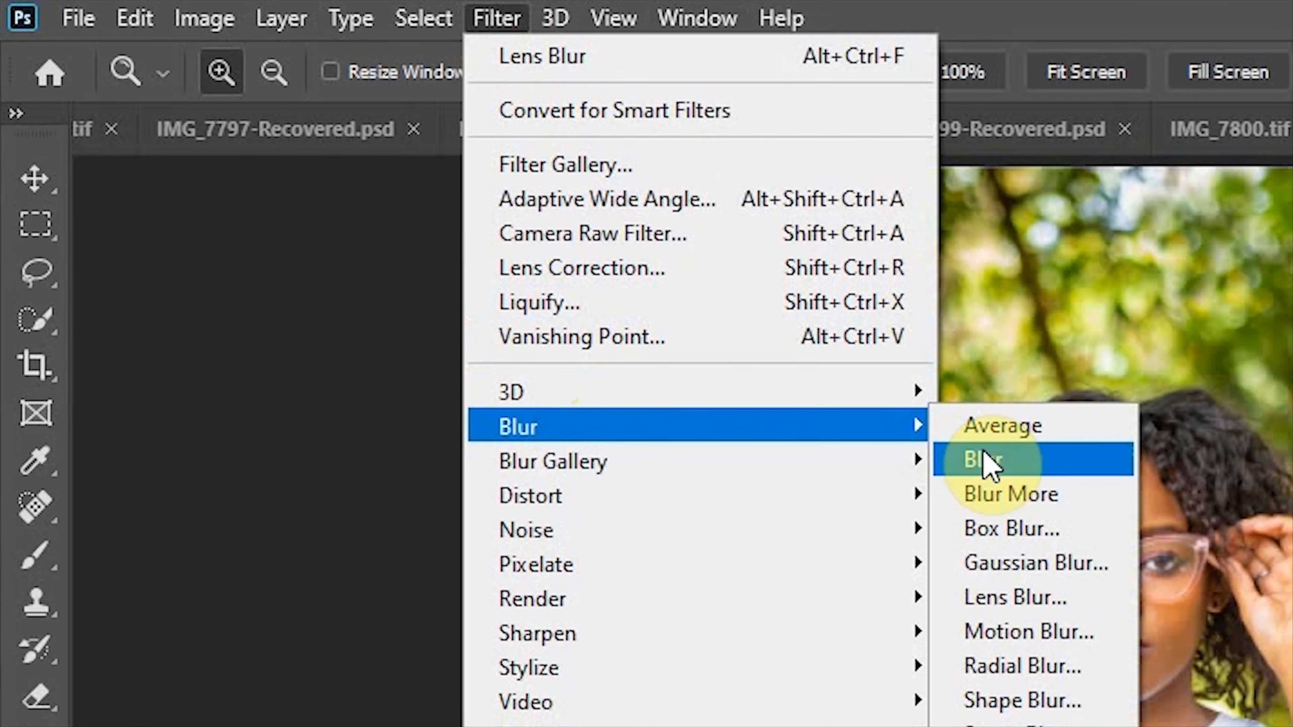
click(1016, 597)
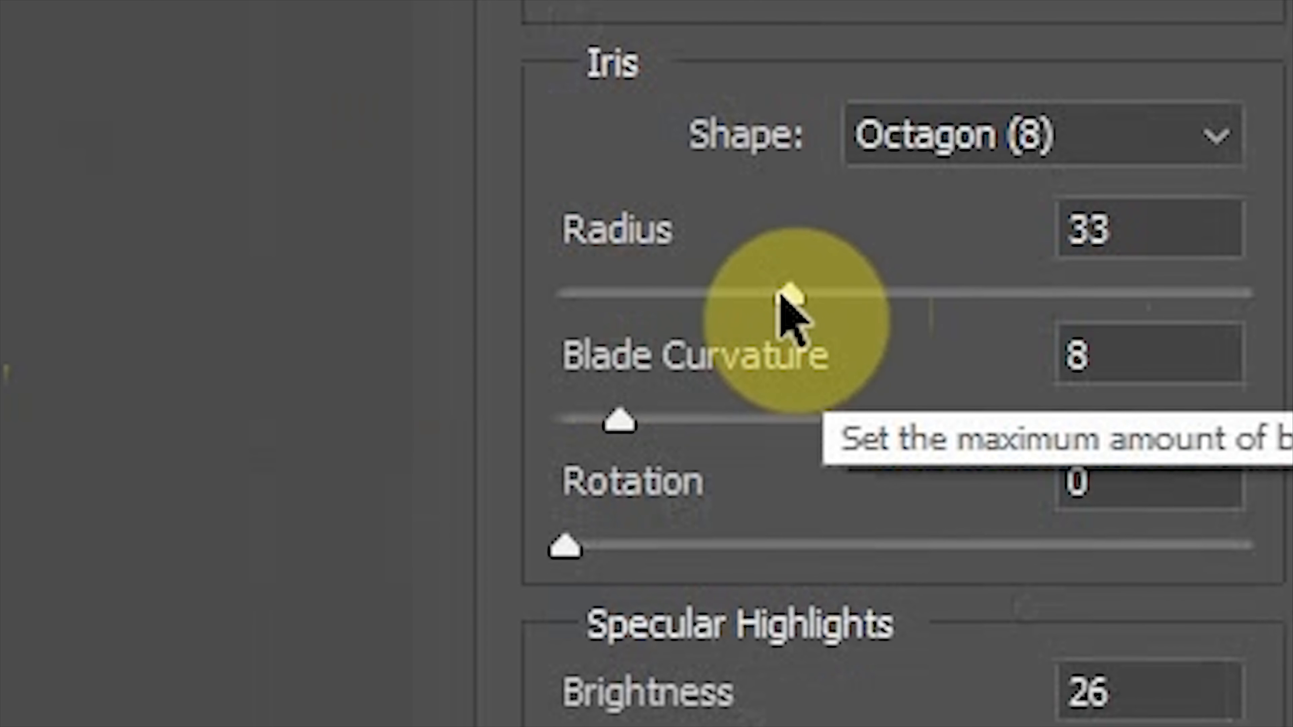
click(768, 294)
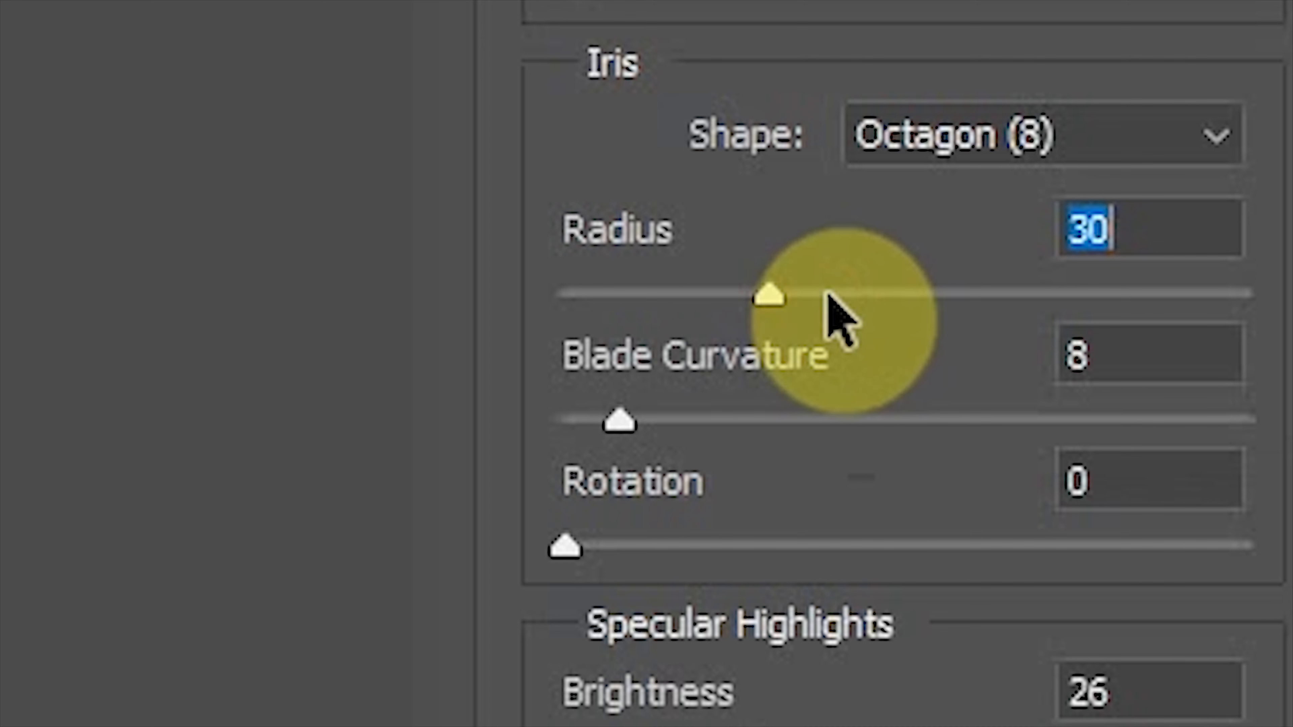
click(867, 293)
drag(870, 295, 822, 294)
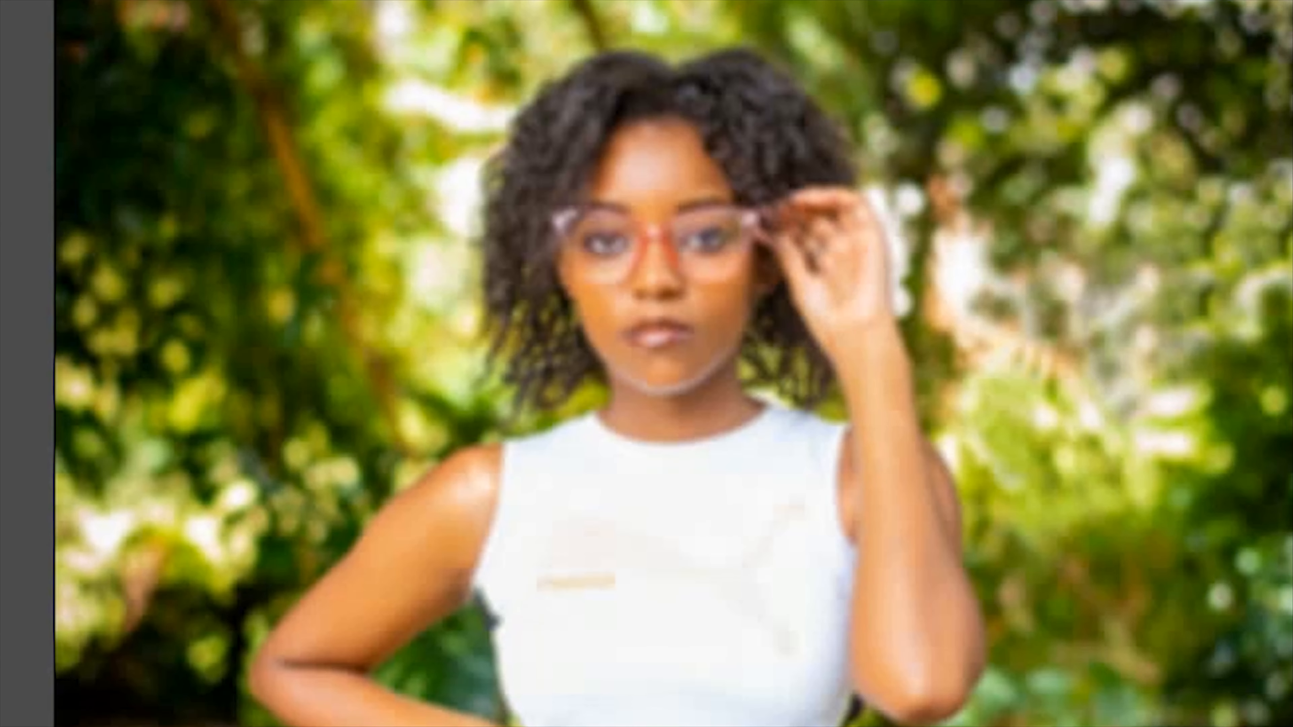
- Compare the image with and without the blur preview, and apply the Lens Blur with a radius of 33
click(1114, 105)
click(1113, 105)
click(1113, 105)
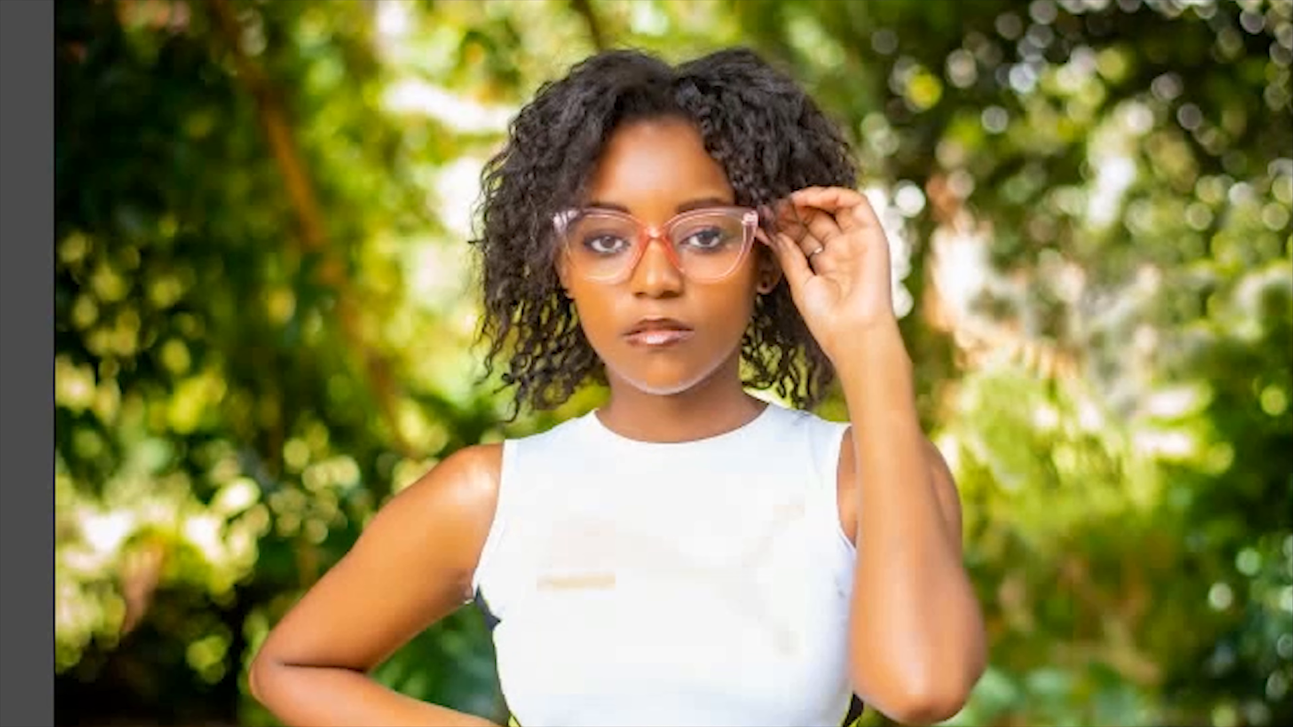
click(1113, 102)
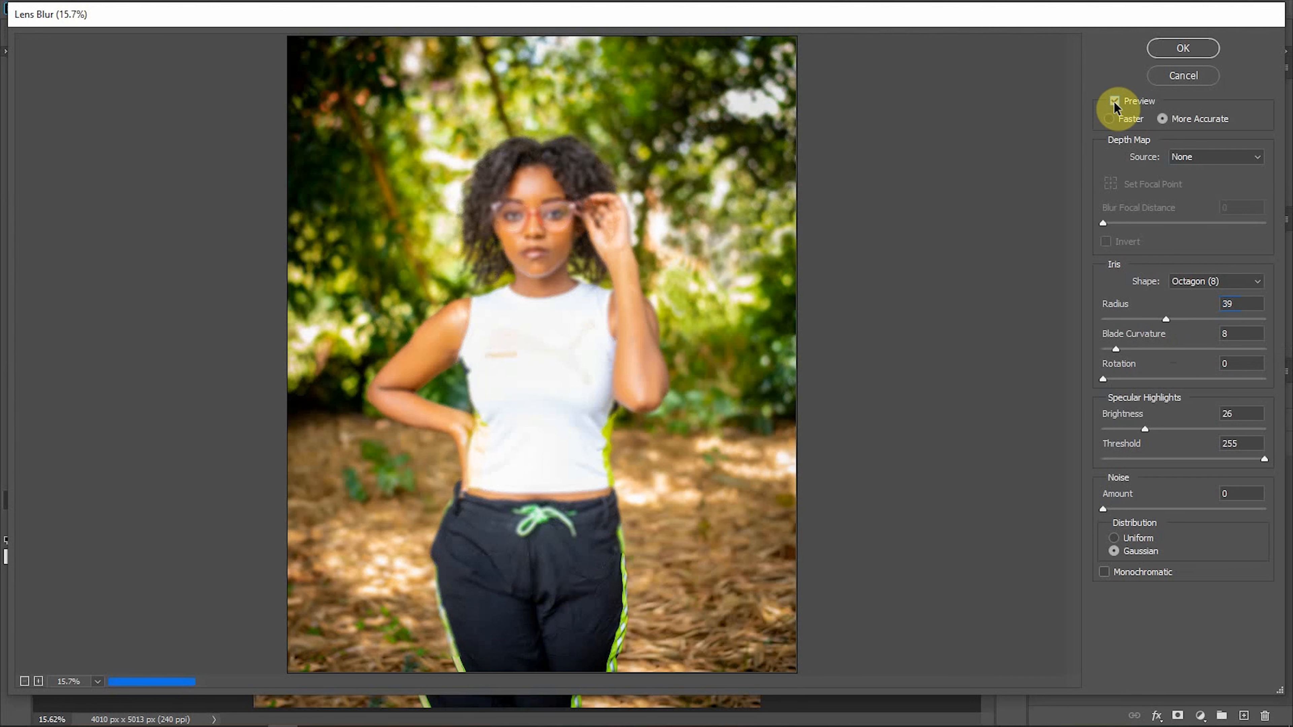
click(1114, 101)
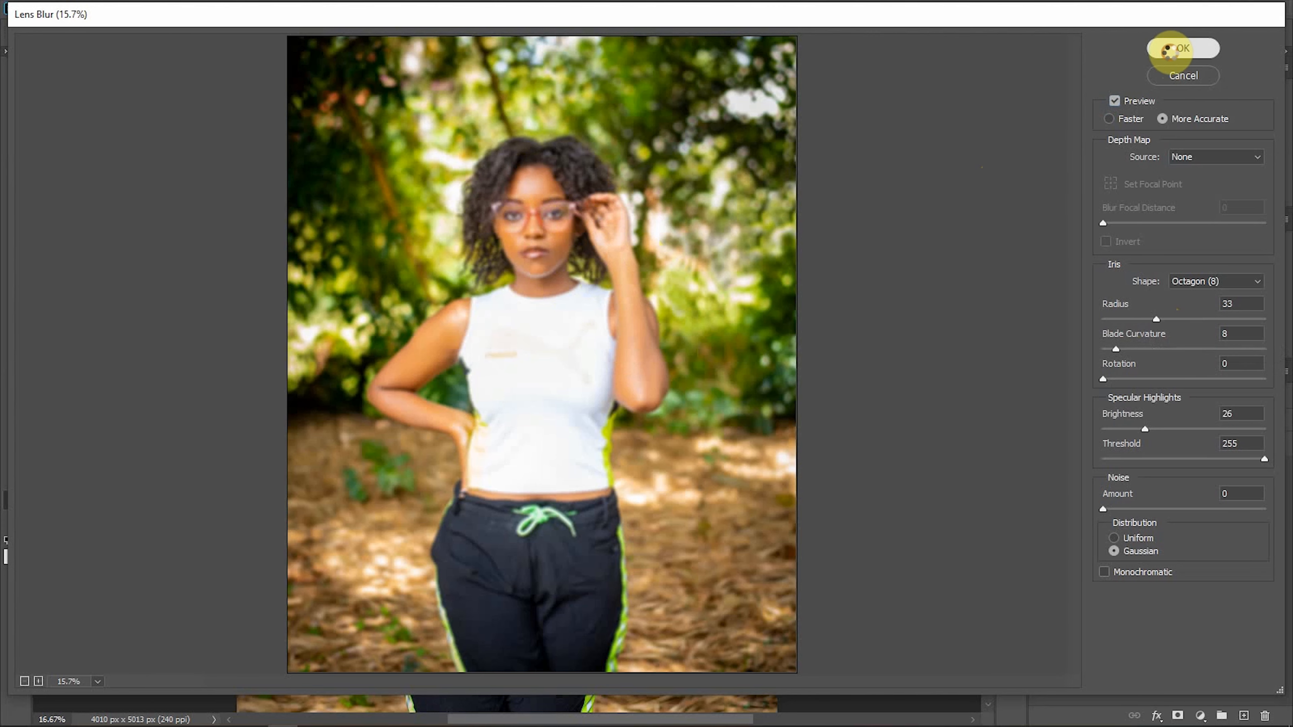
click(1193, 50)
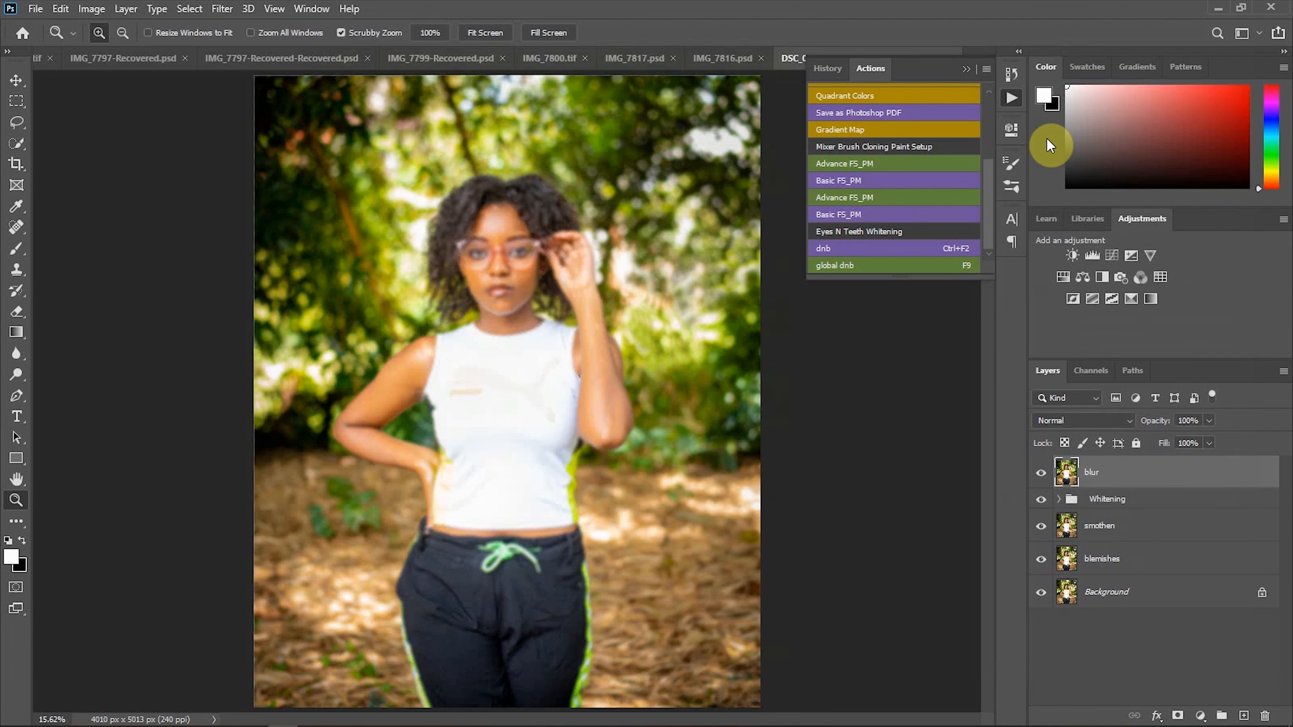
- Examine the blurred woman and background up close and in the full image
right_click(531, 247)
click(544, 254)
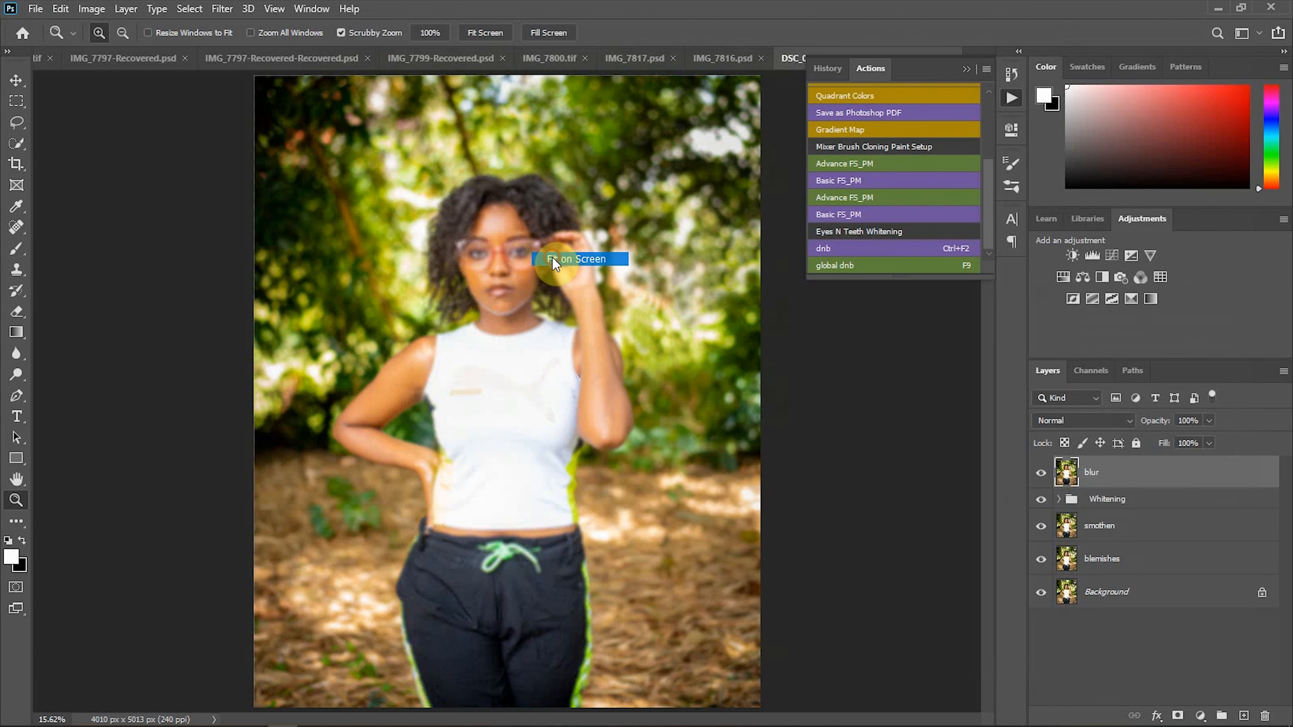
right_click(463, 295)
click(532, 369)
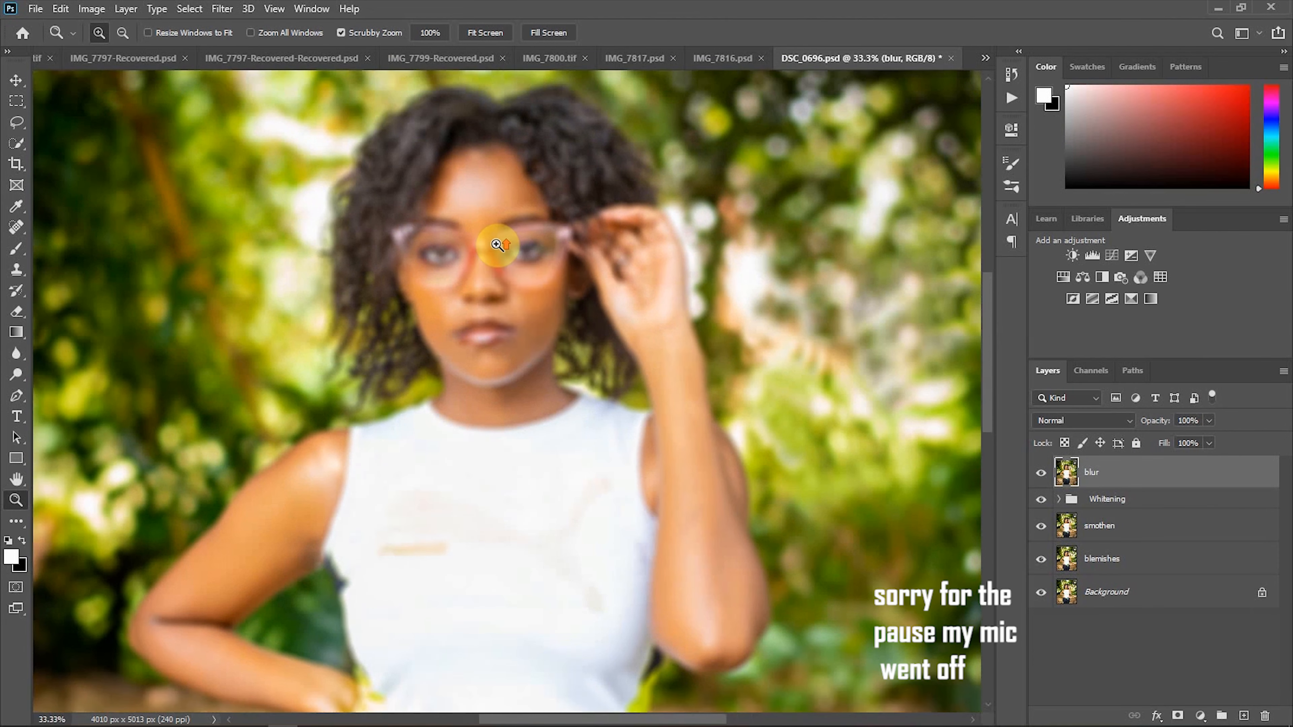
right_click(490, 260)
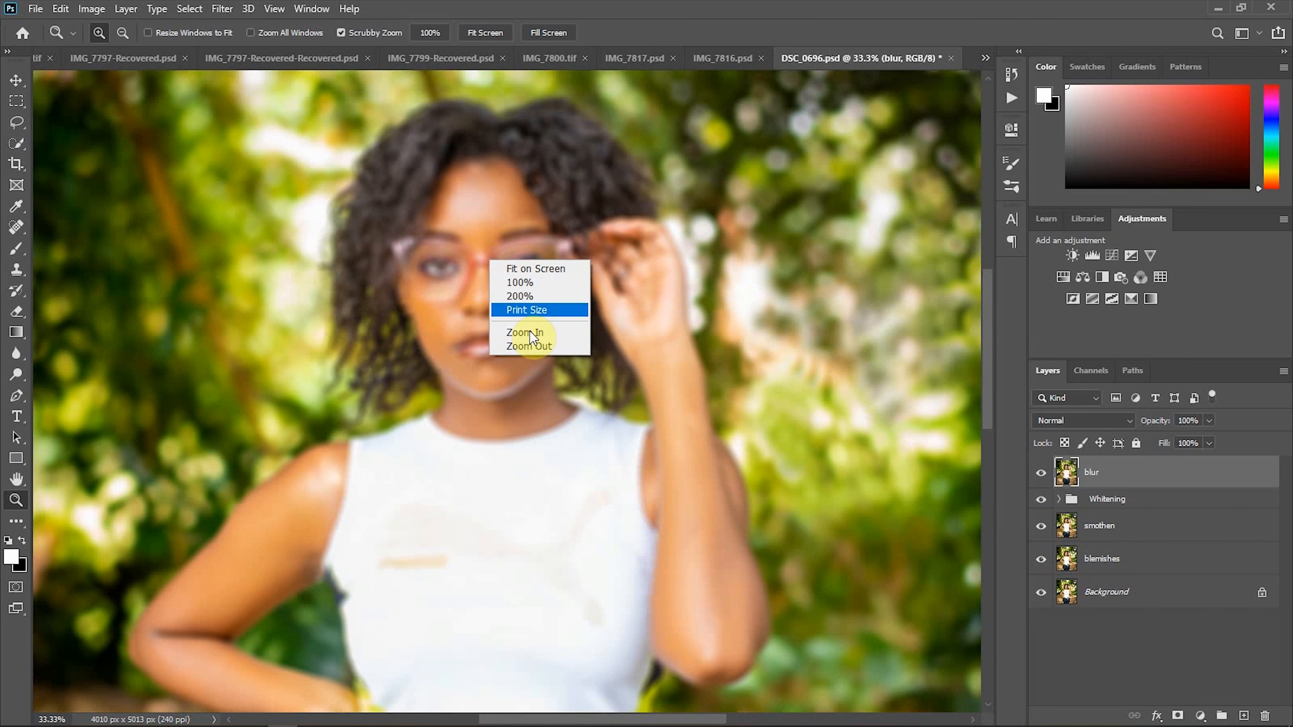
click(531, 345)
right_click(495, 295)
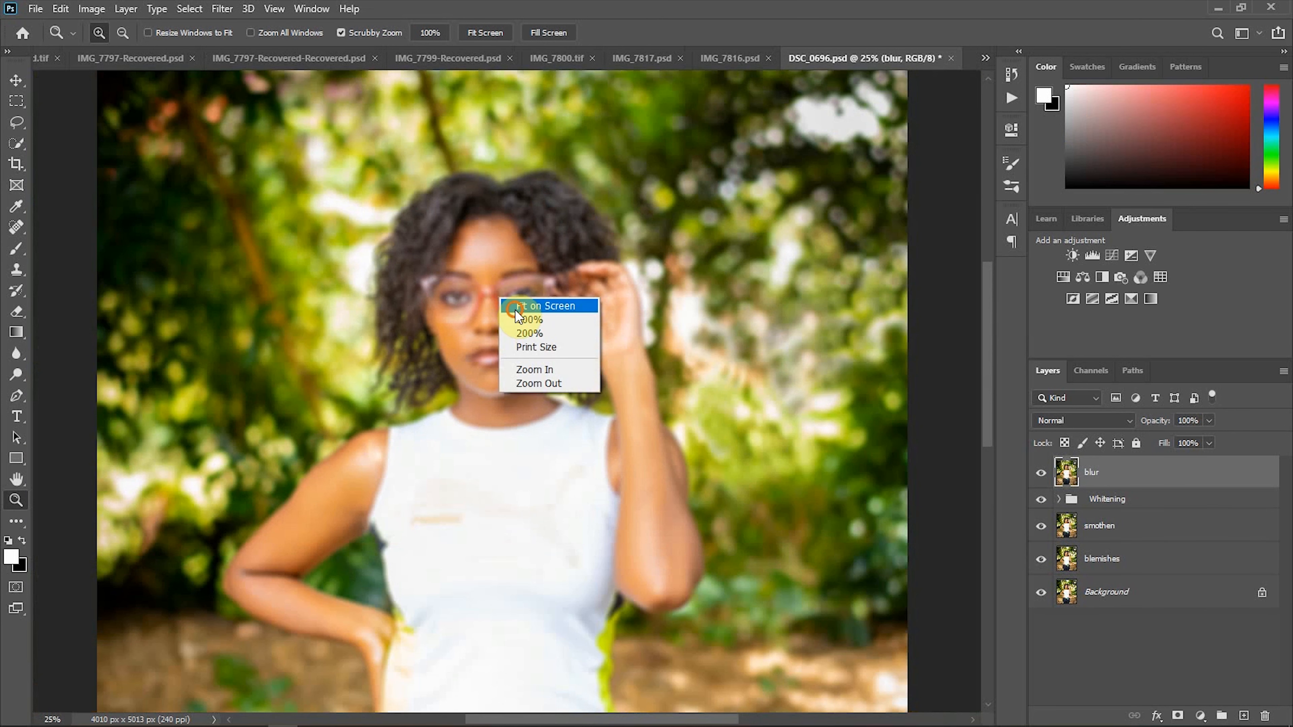
click(515, 305)
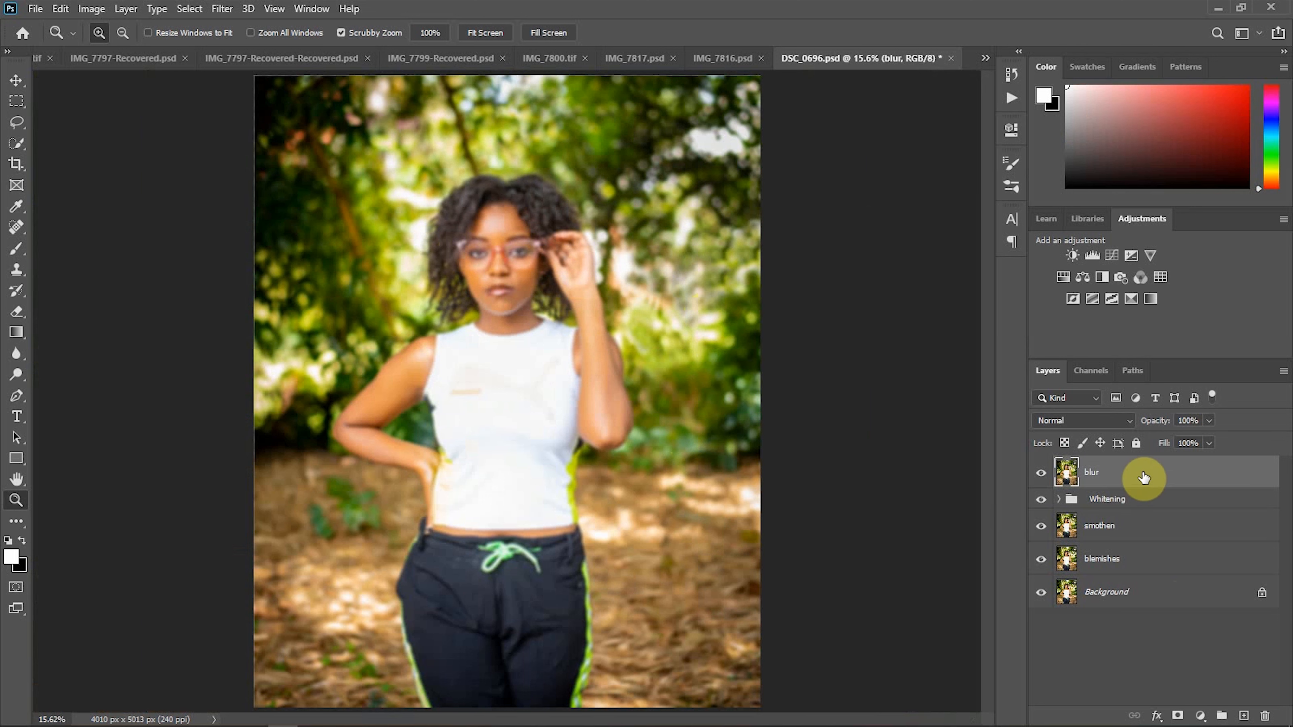
- Add a layer mask to the blur layer and invert it to black
click(1177, 715)
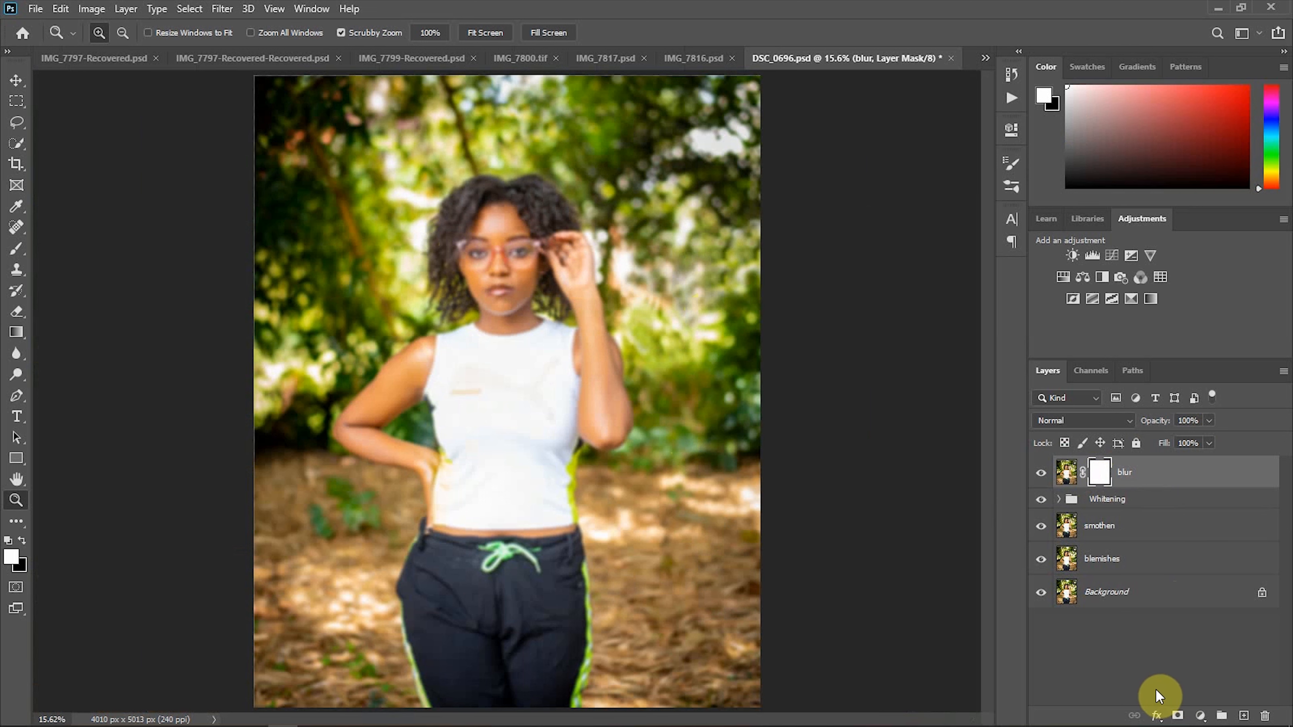
key(ctrl+i)
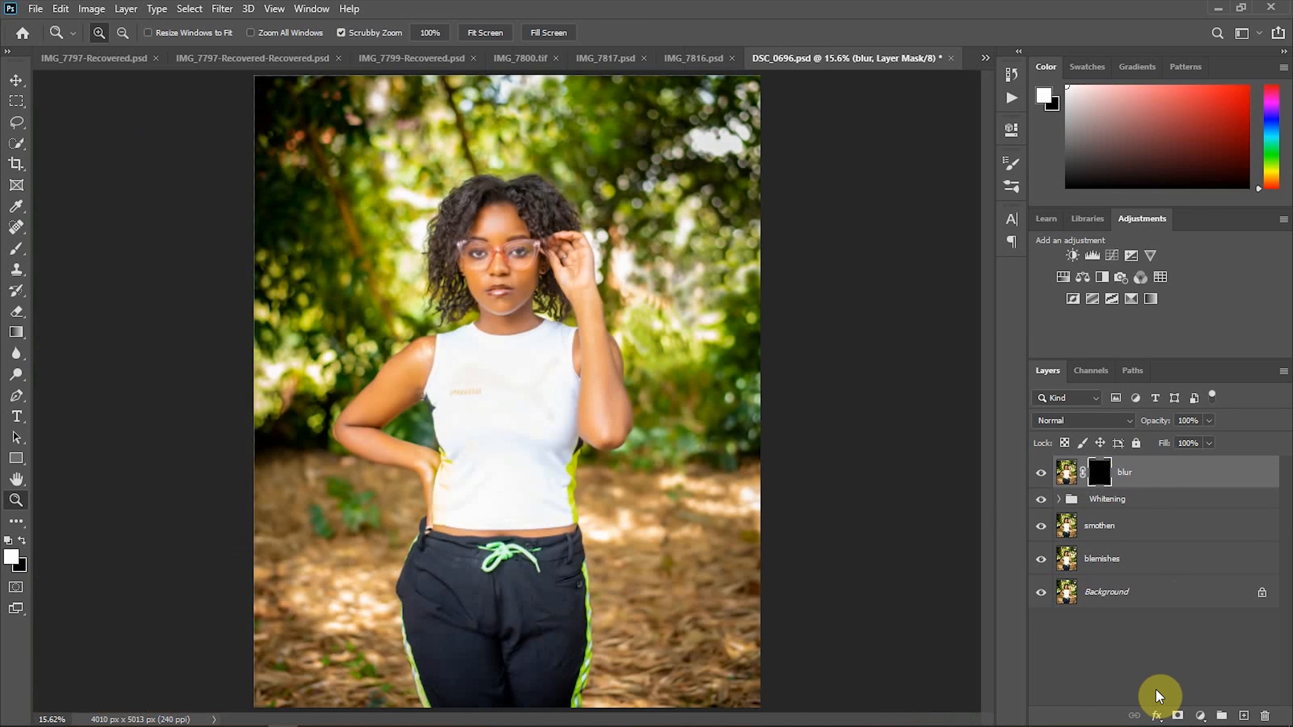
click(511, 258)
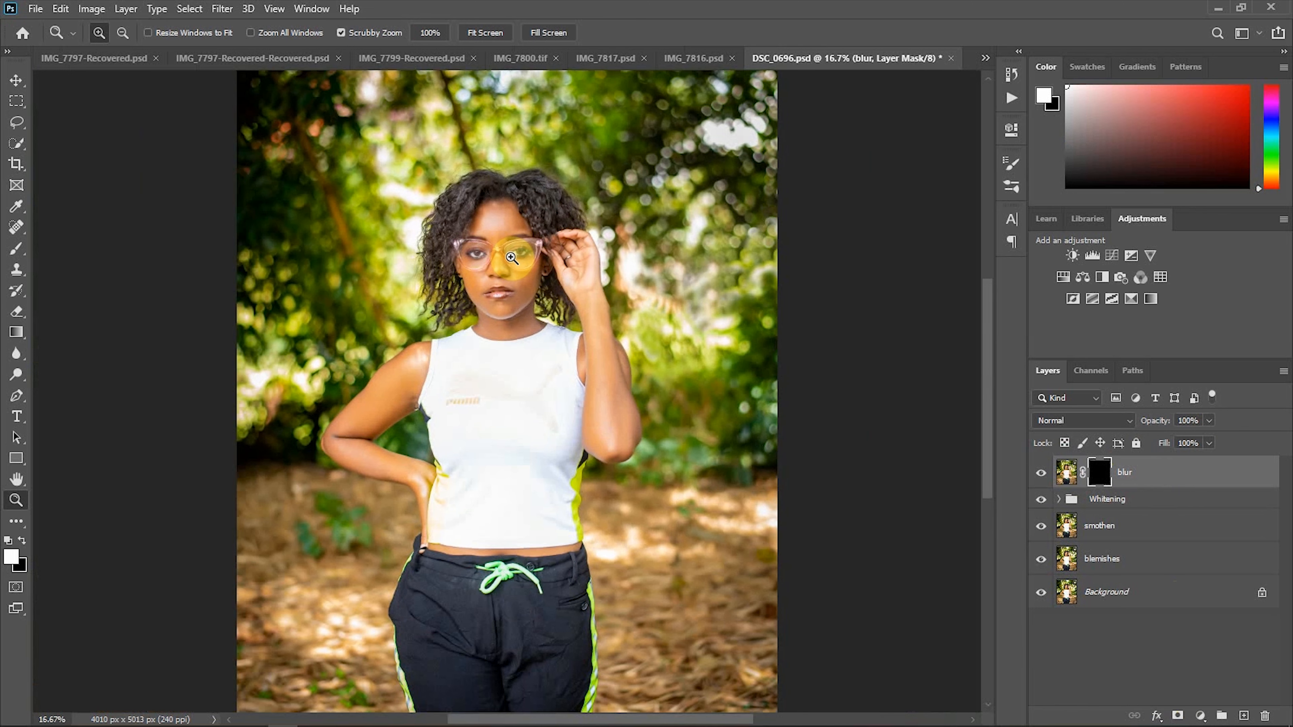
click(511, 258)
right_click(511, 257)
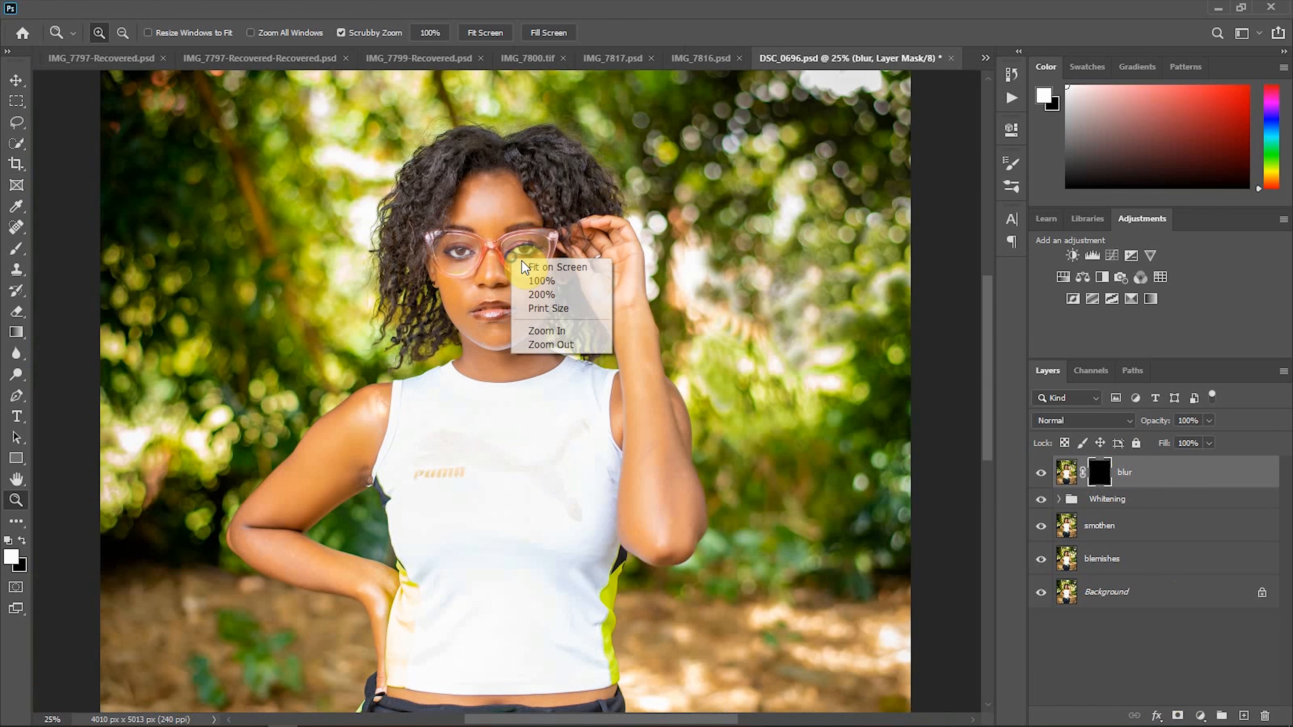
click(526, 265)
right_click(504, 259)
click(519, 269)
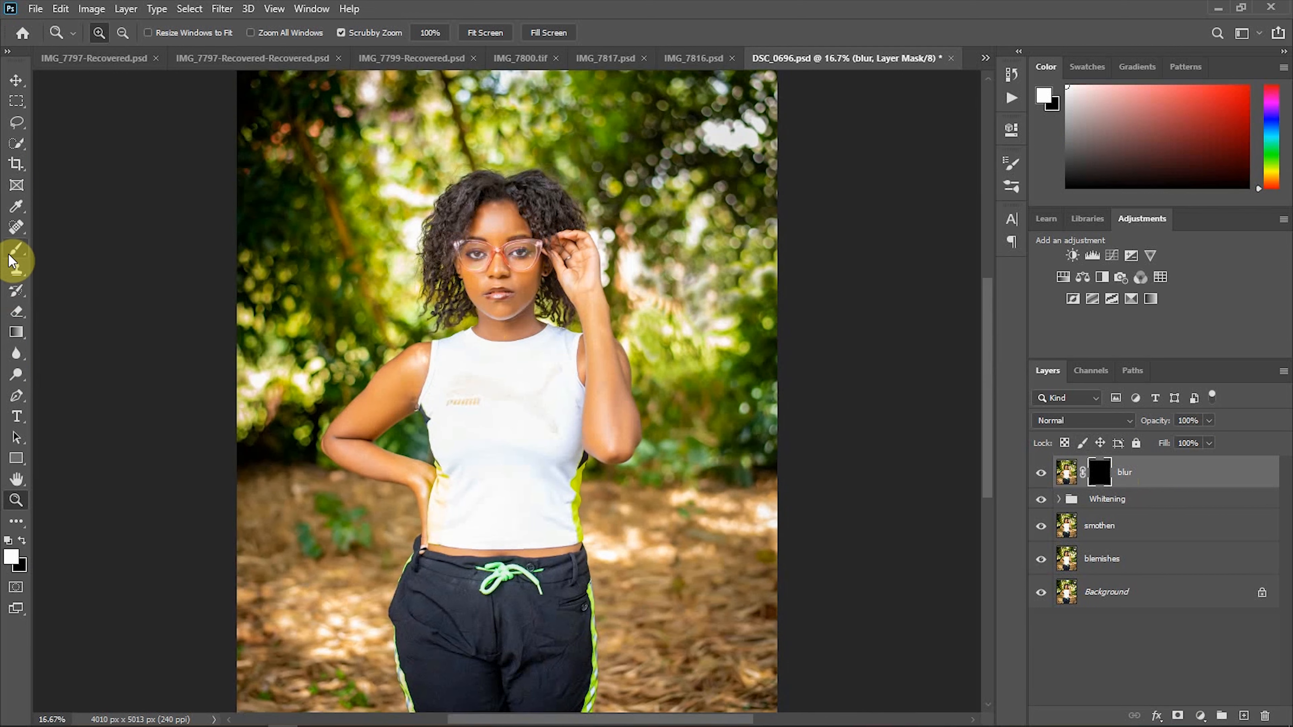
- Activate the Brush tool and set its flow to 34% and its size to 800
click(17, 251)
click(54, 252)
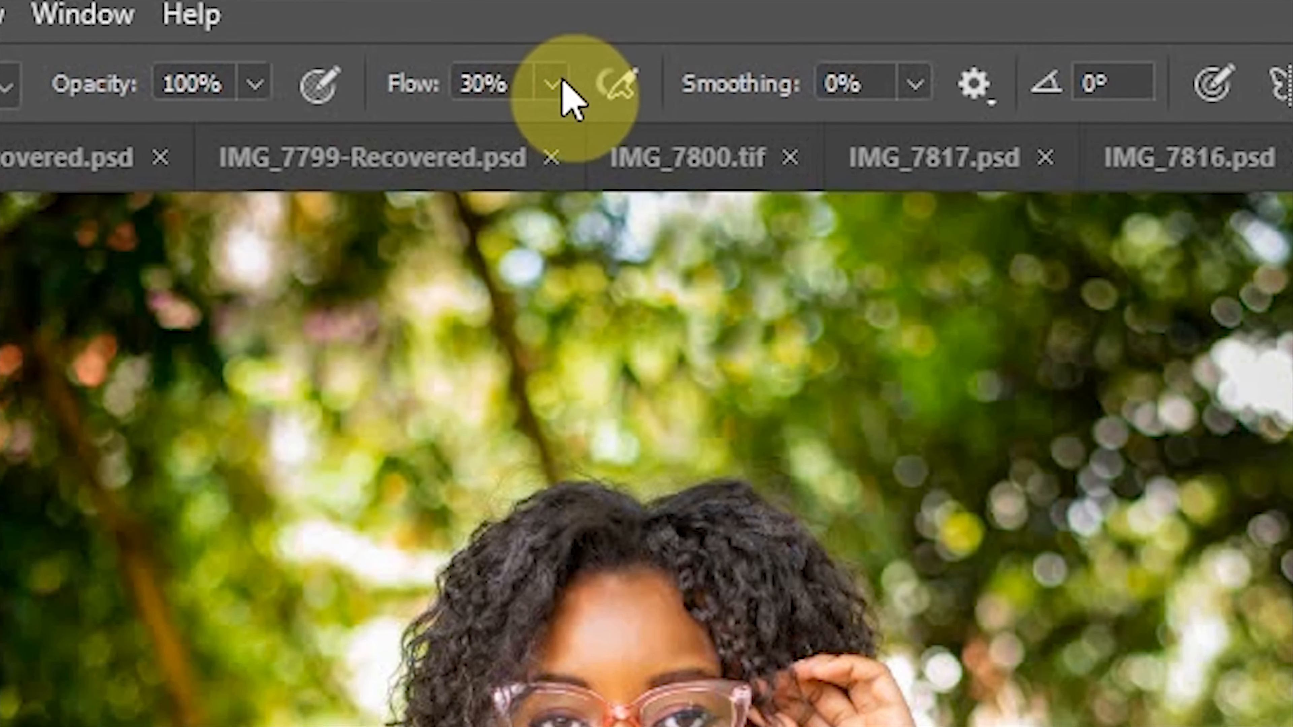
click(559, 84)
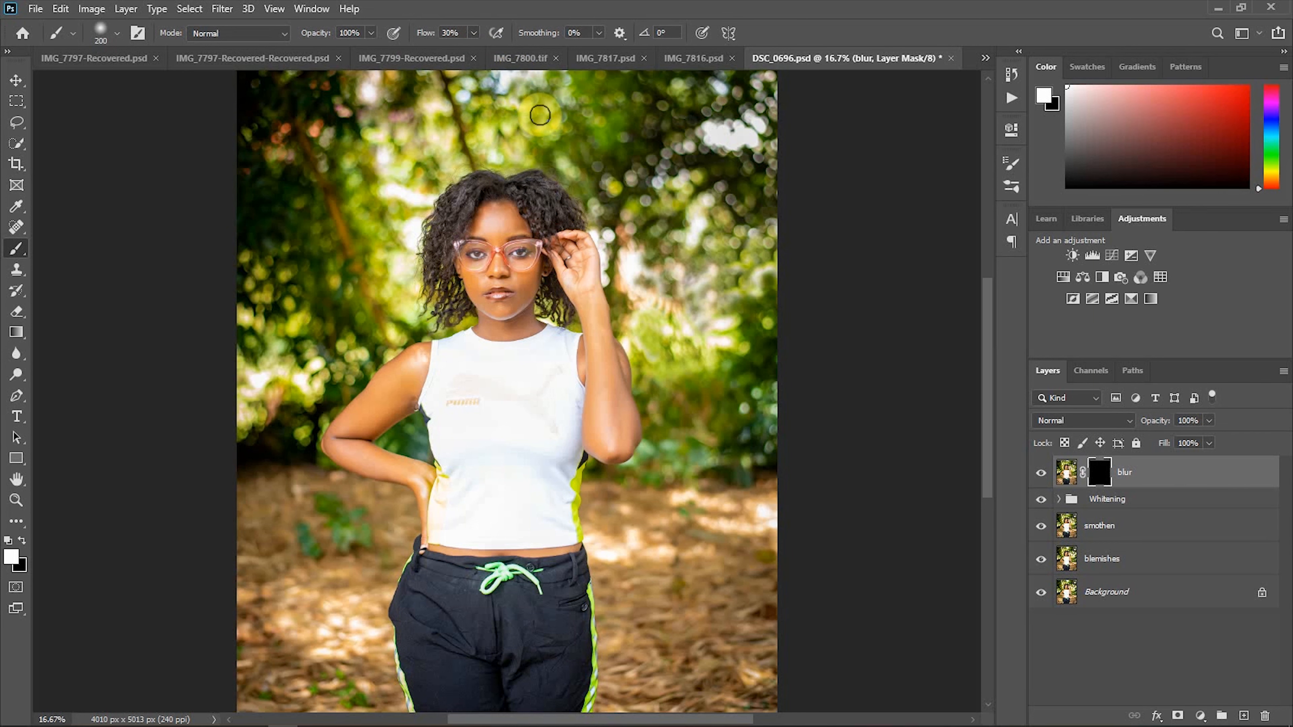
key(backslash)
key(backslash)
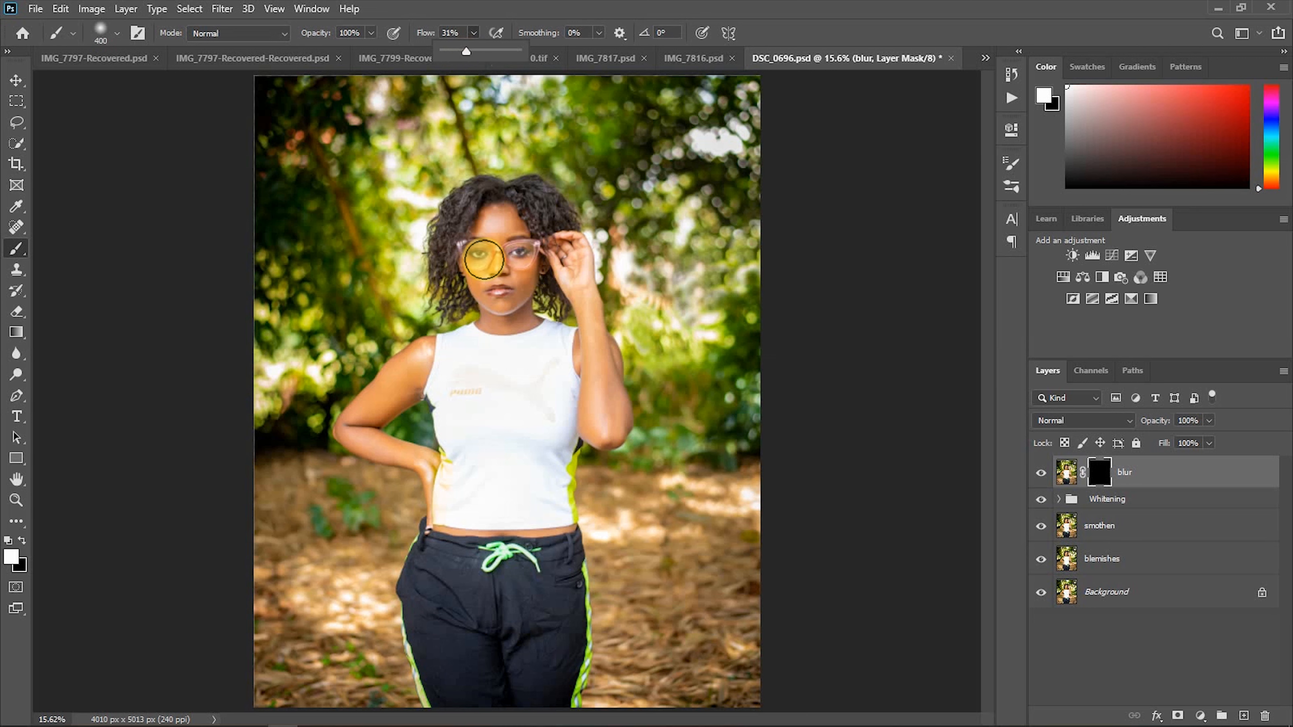
key(z)
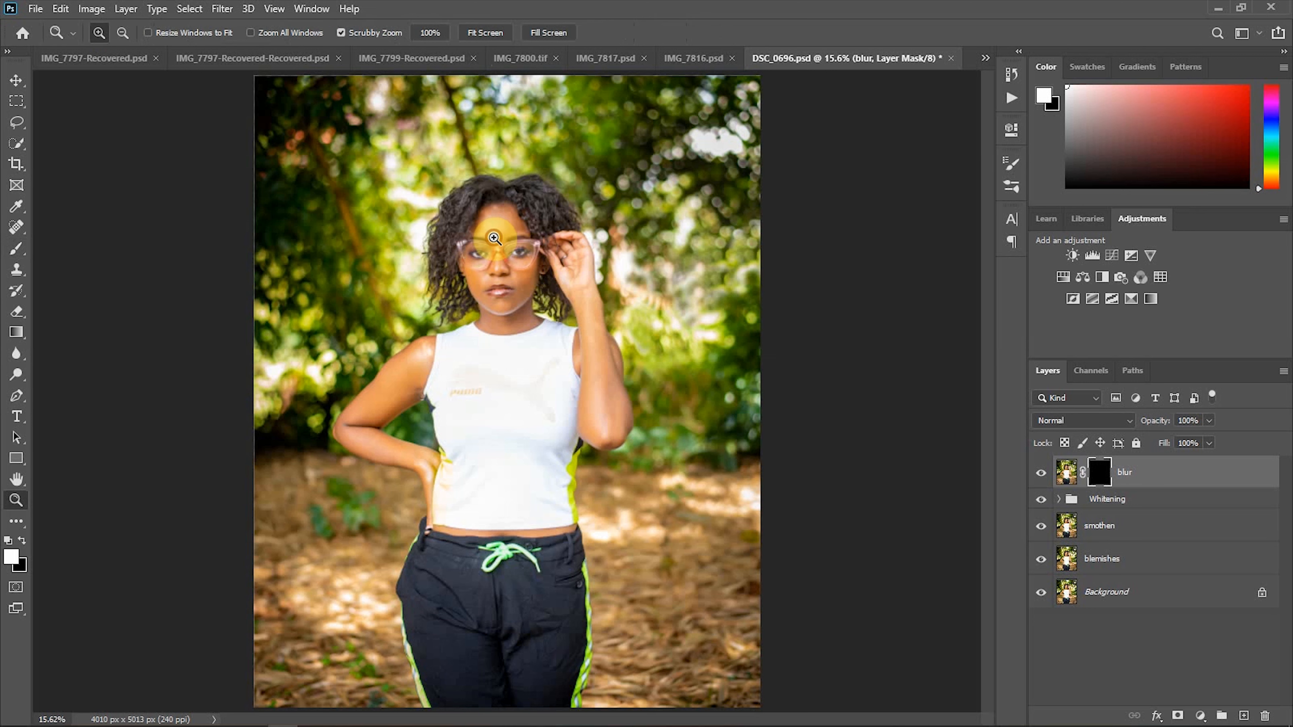
click(494, 238)
key(b)
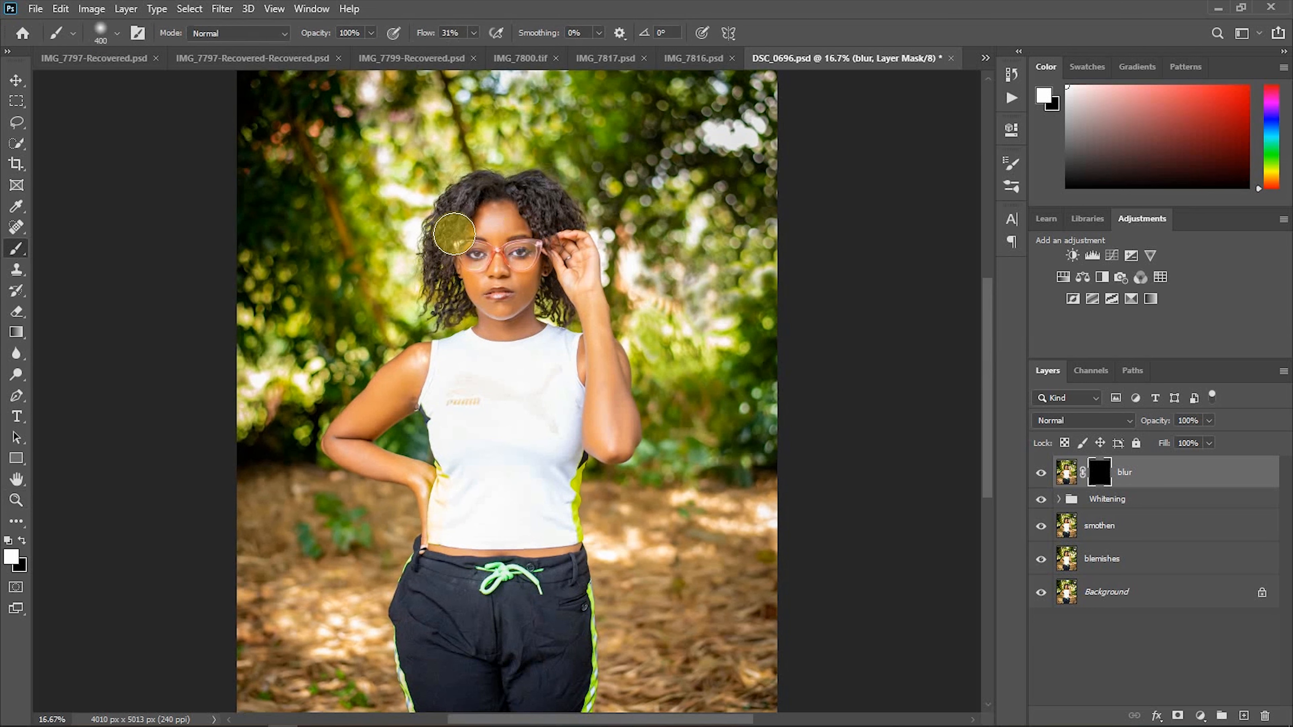
click(474, 33)
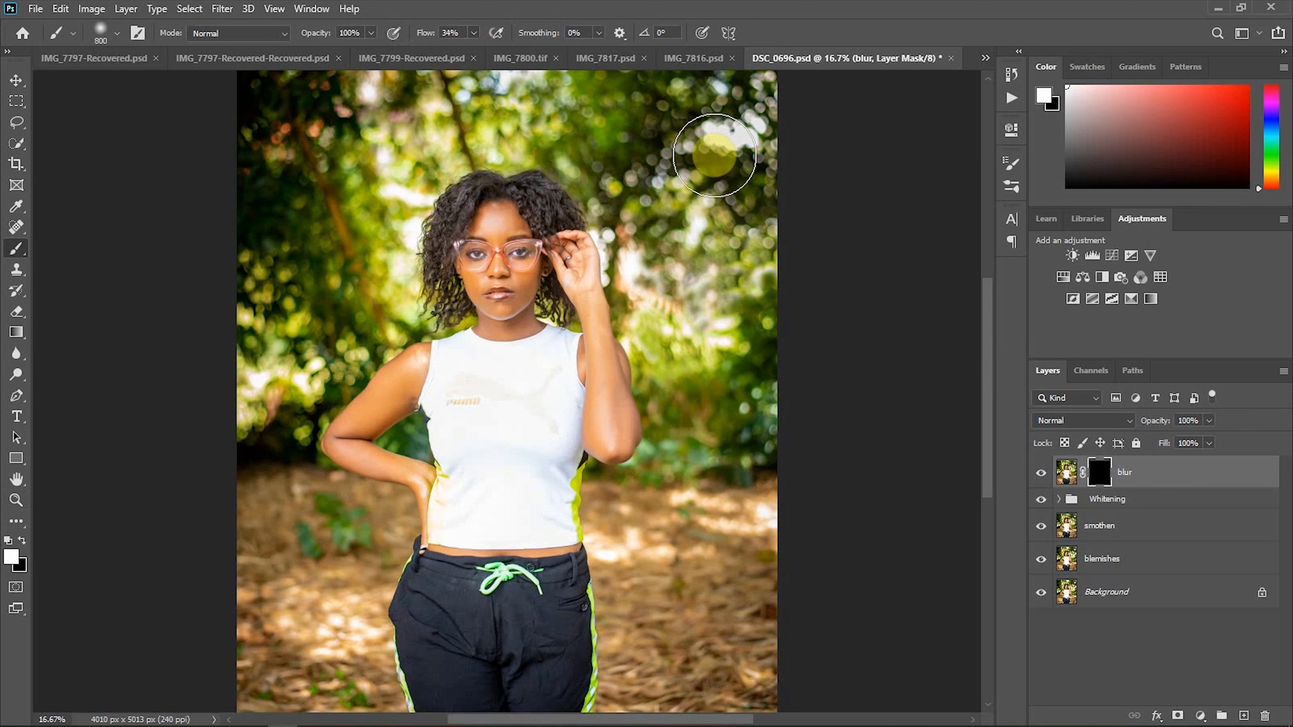
- Paint white on the blur mask over the upper background, in the upper-right corner and from beside her bent arm up past her hair
scroll(715, 155, up, 2)
drag(739, 167, 765, 166)
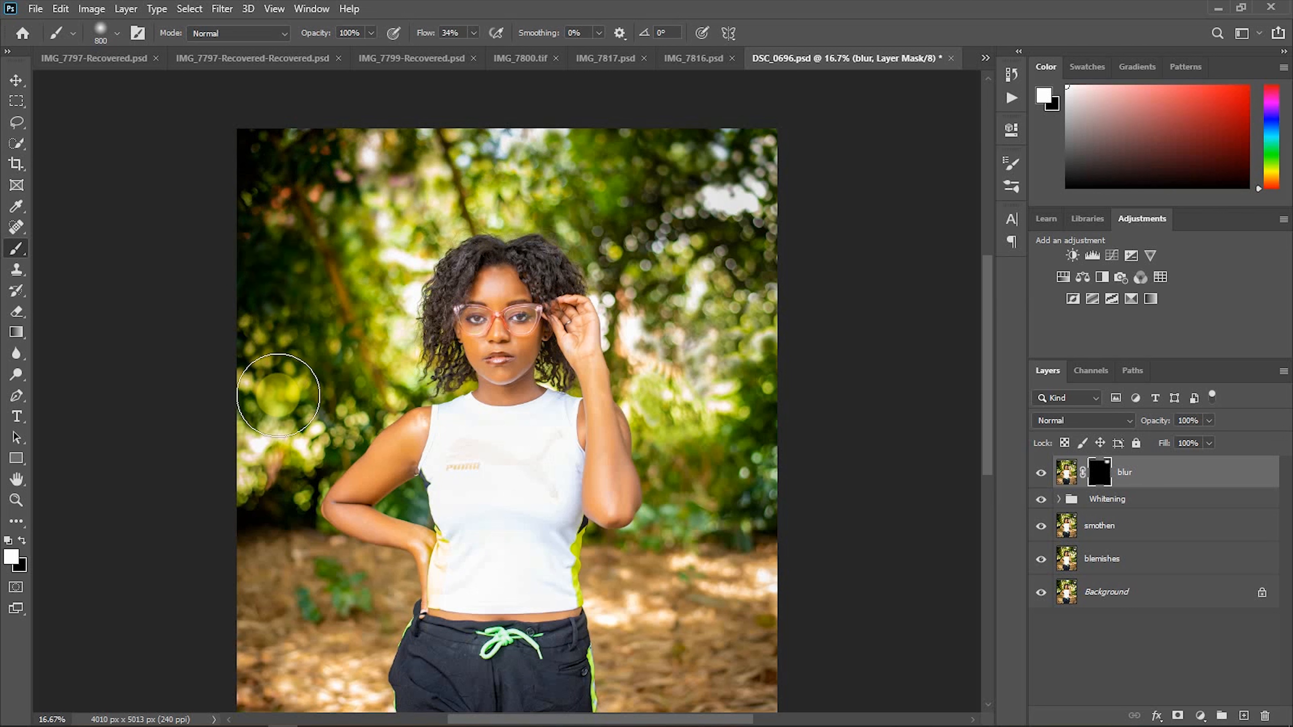
mouse_move(277, 394)
mouse_down()
mouse_move(348, 274)
mouse_move(367, 330)
mouse_move(352, 340)
mouse_move(372, 203)
mouse_move(430, 191)
mouse_up()
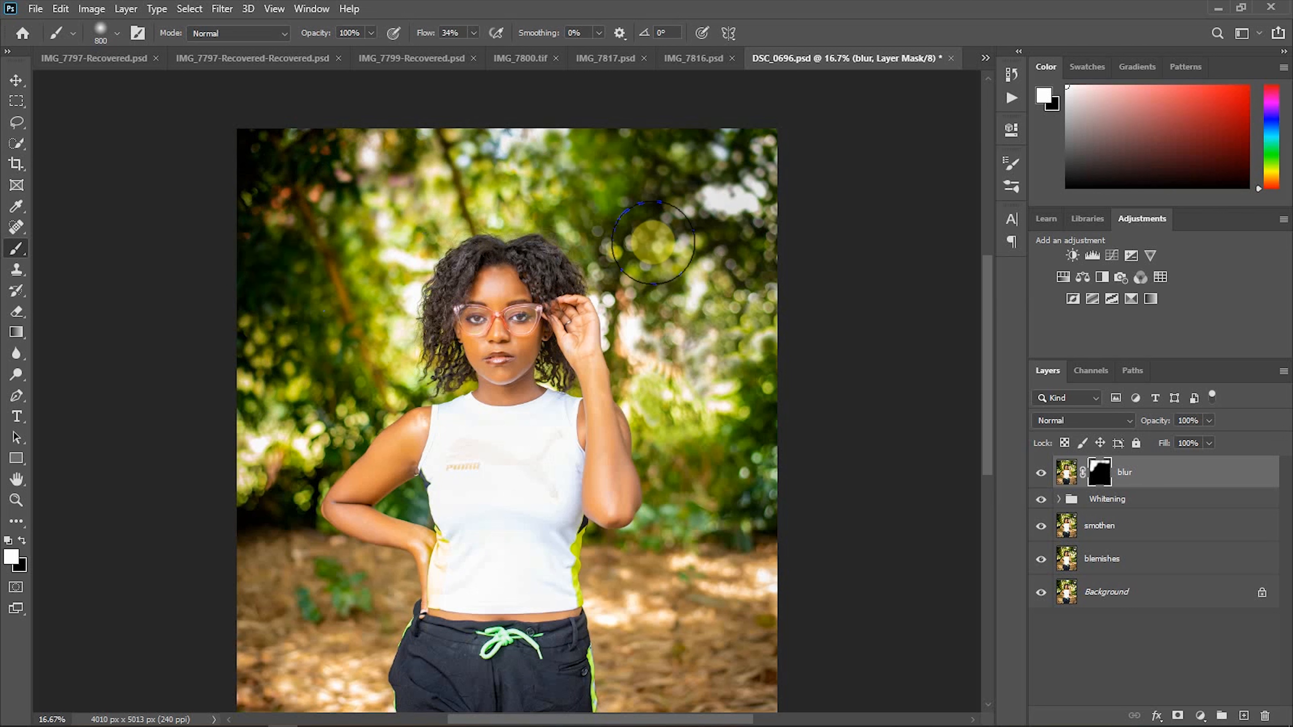
- Reveal the blur beside her hair and raised hand with a size 600 brush, and enlarge it to 900 for the open background
key(bracketleft)
key(bracketleft)
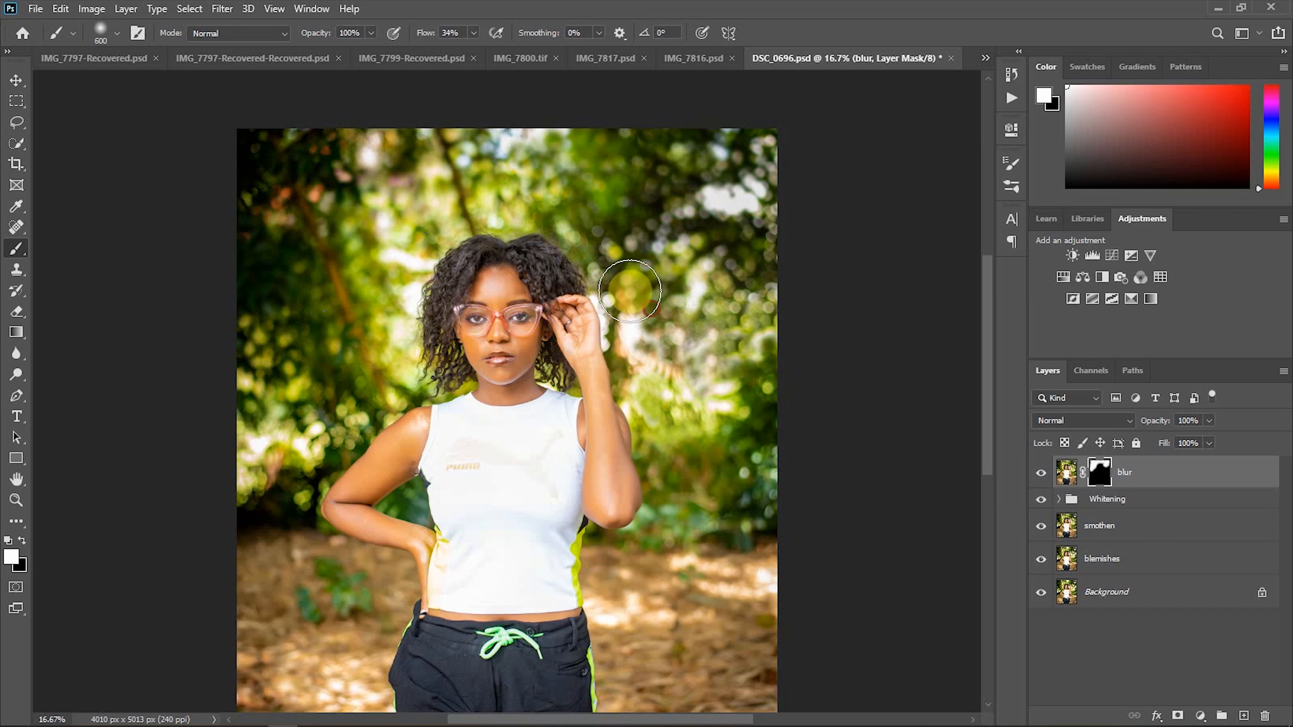
key(bracketright)
key(bracketright)
key(bracketright)
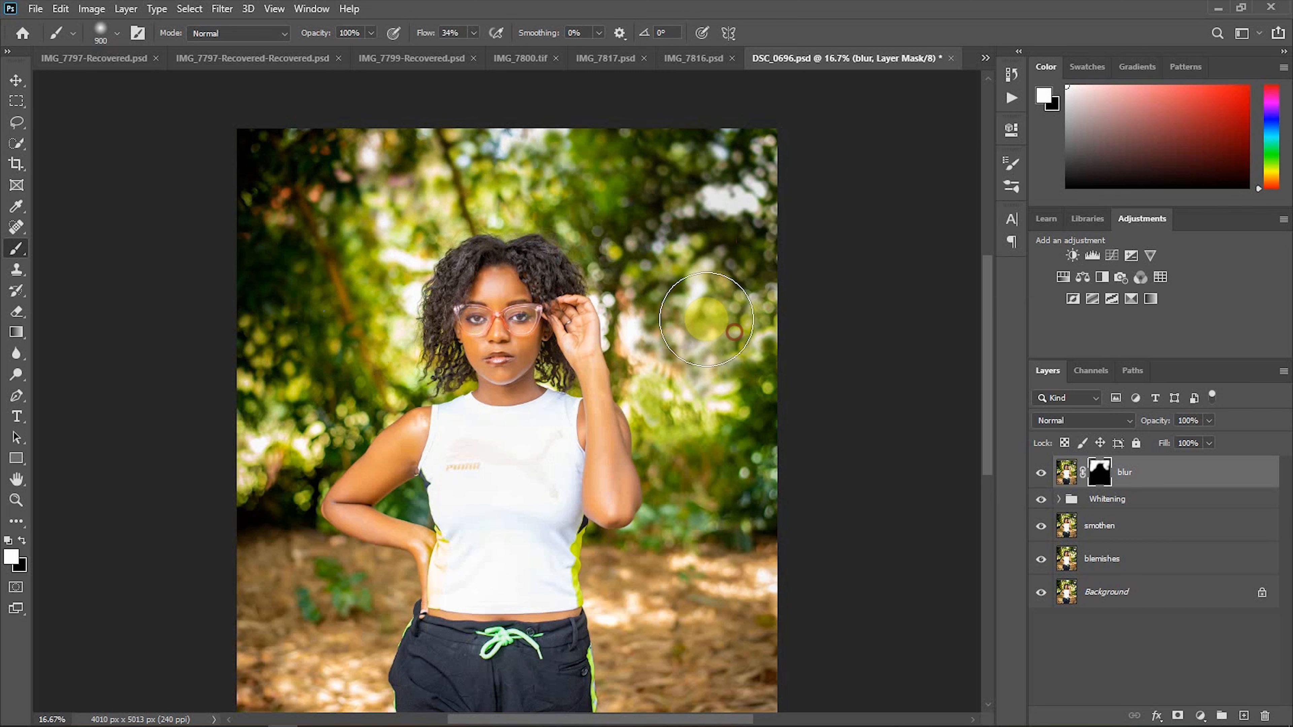
- Continue revealing the blur along the right-hand background with brush sizes 700 to 1000, and return the brush to 800
key(bracketleft)
key(bracketleft)
scroll(738, 349, down, 1)
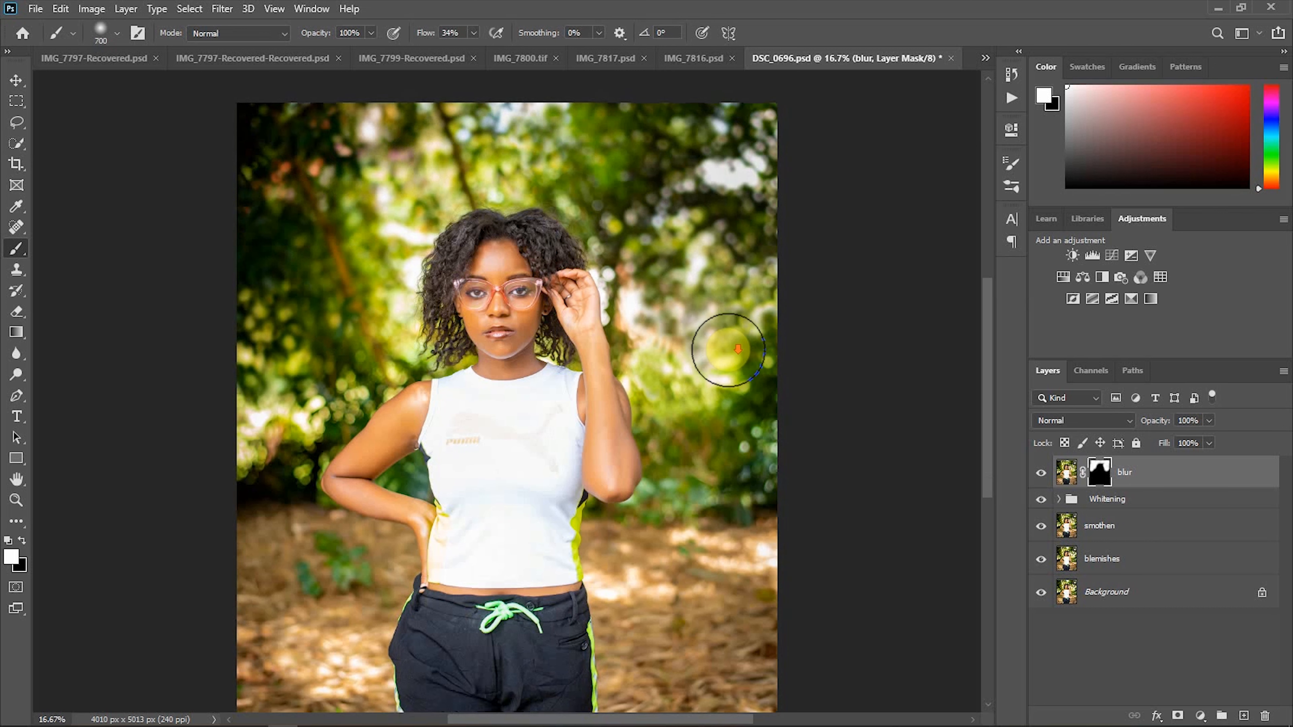
scroll(728, 350, down, 4)
key(bracketright)
key(bracketright)
key(bracketright)
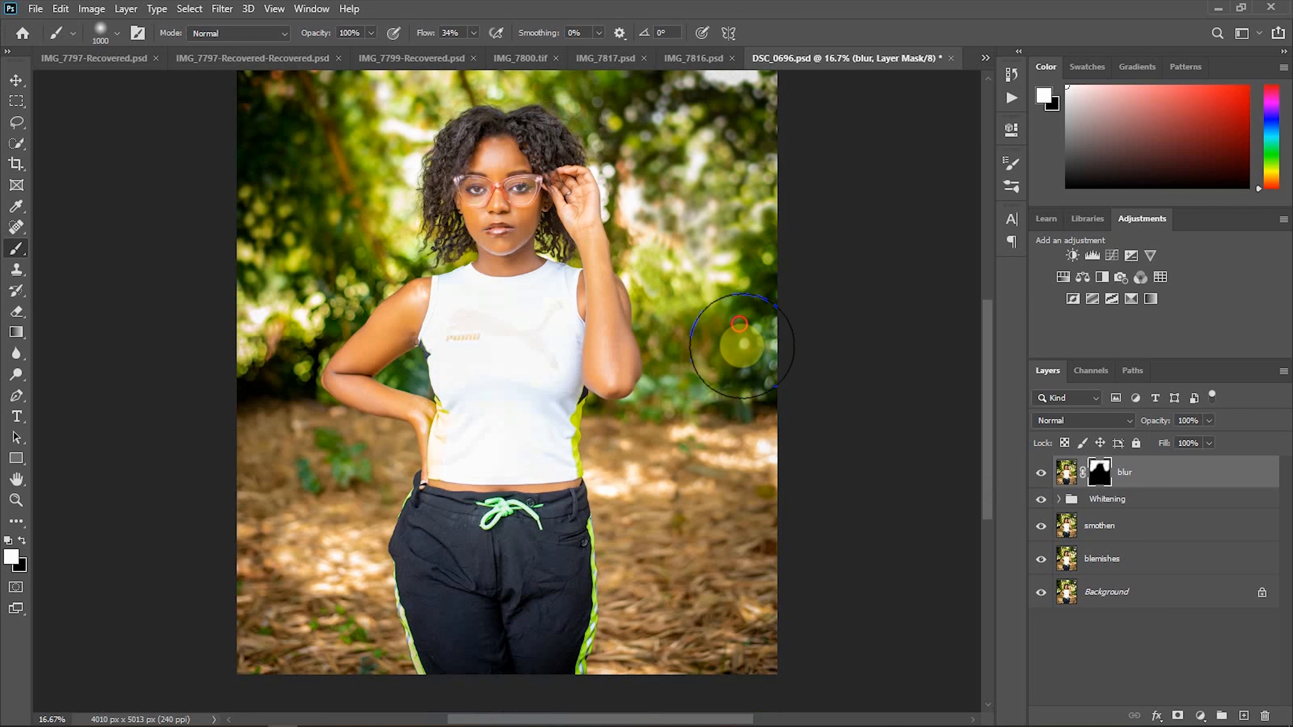
scroll(728, 280, up, 6)
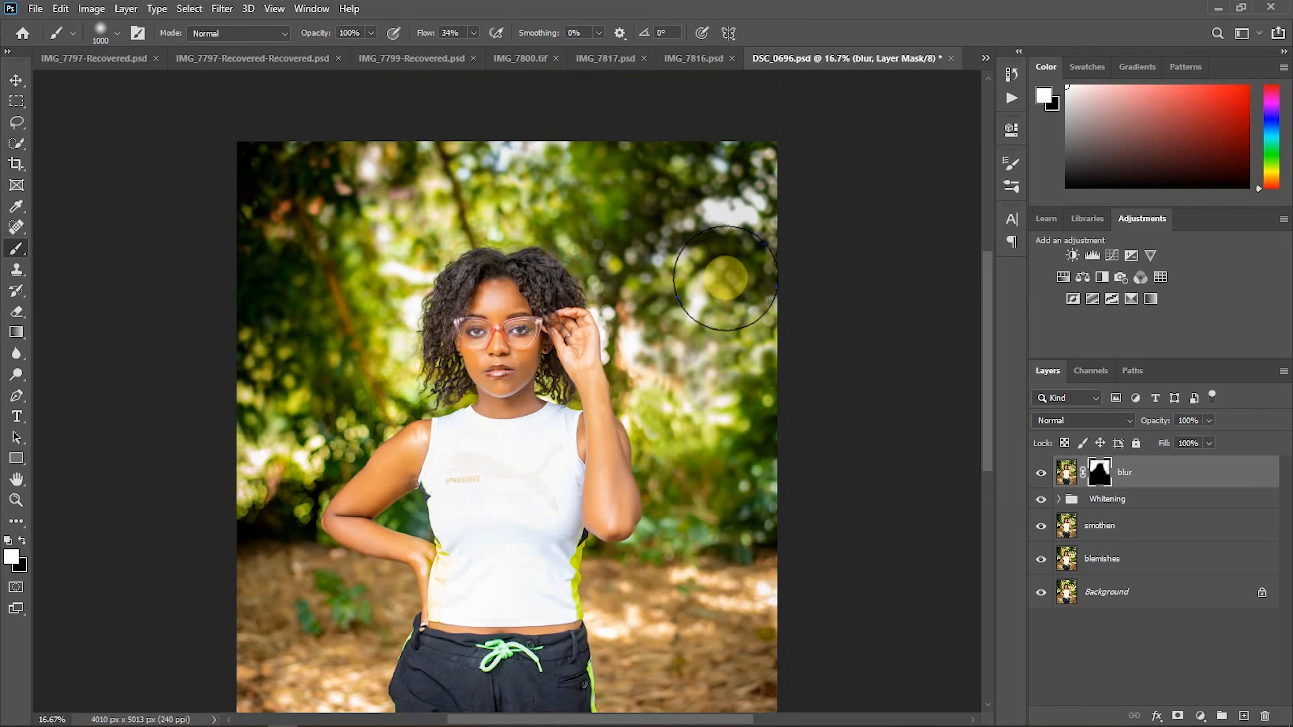
key(bracketleft)
key(bracketleft)
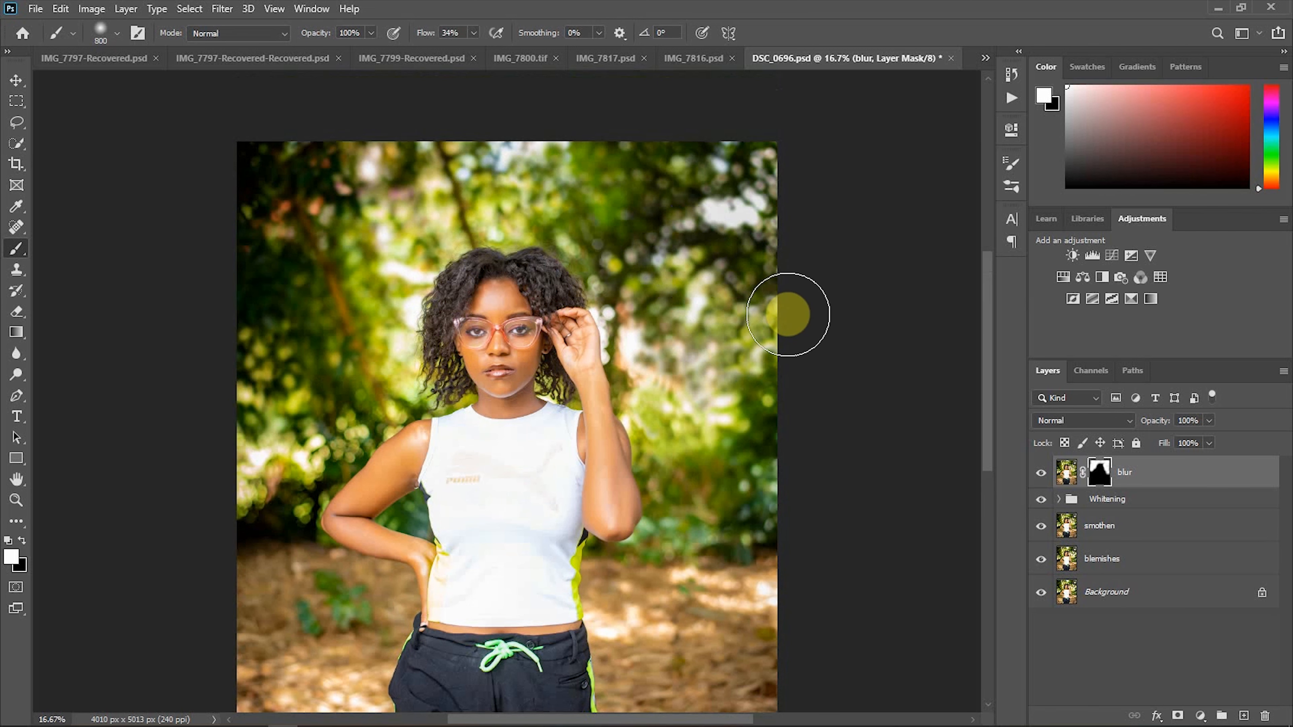
- Display the blur mask as a red overlay and delete this painted mask from the layer
key(backslash)
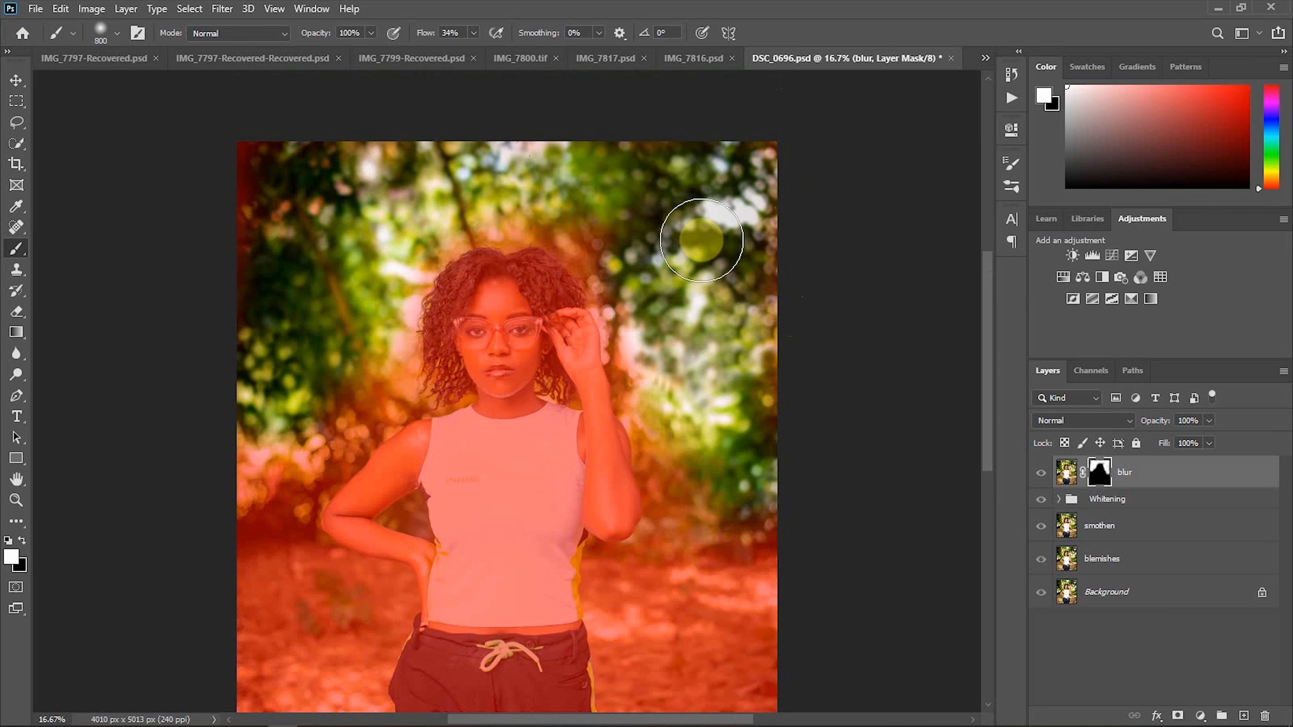
right_click(1100, 479)
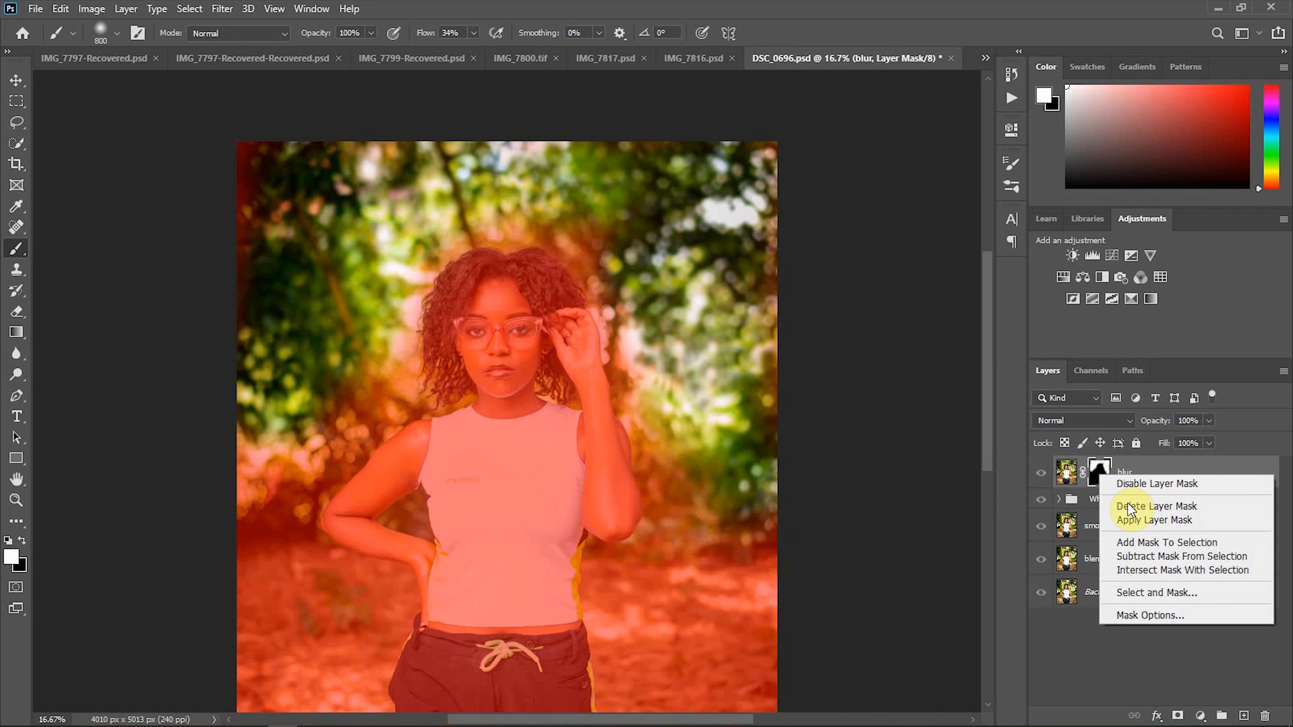
click(1112, 507)
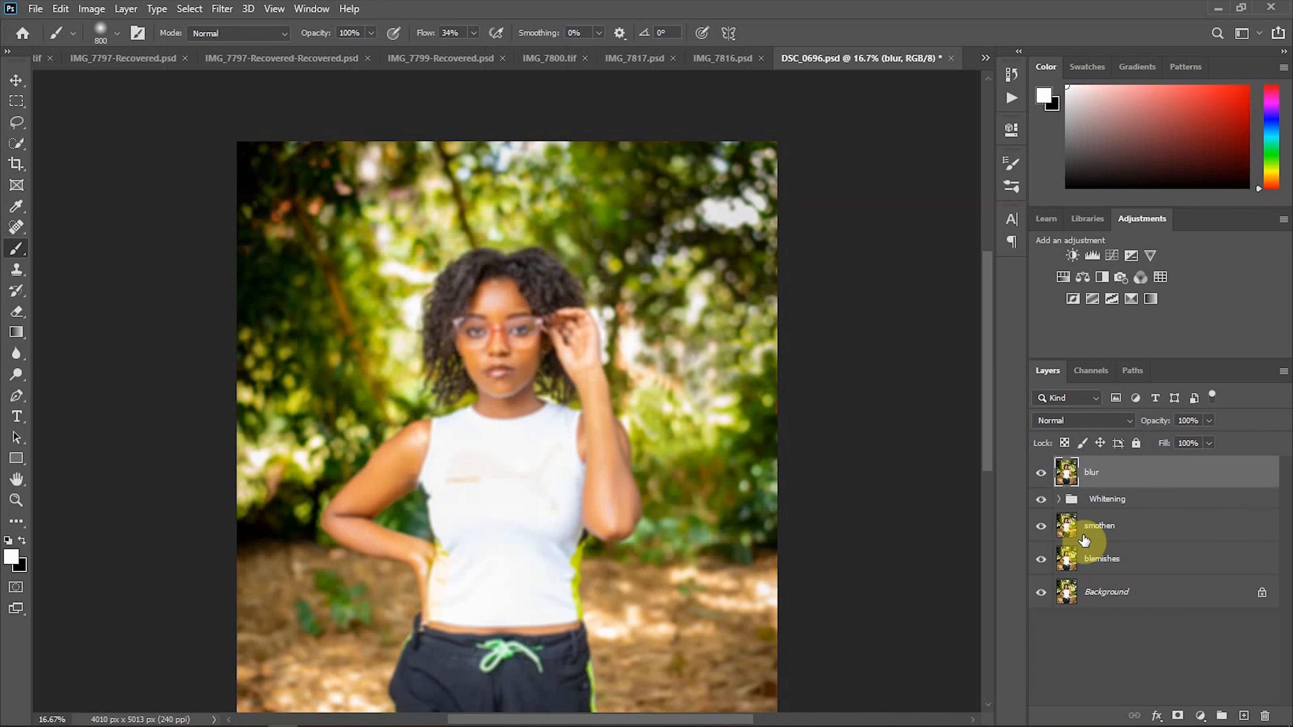
- Add a fresh layer mask to the blur layer inverted to black, and display it as a red overlay
click(1182, 713)
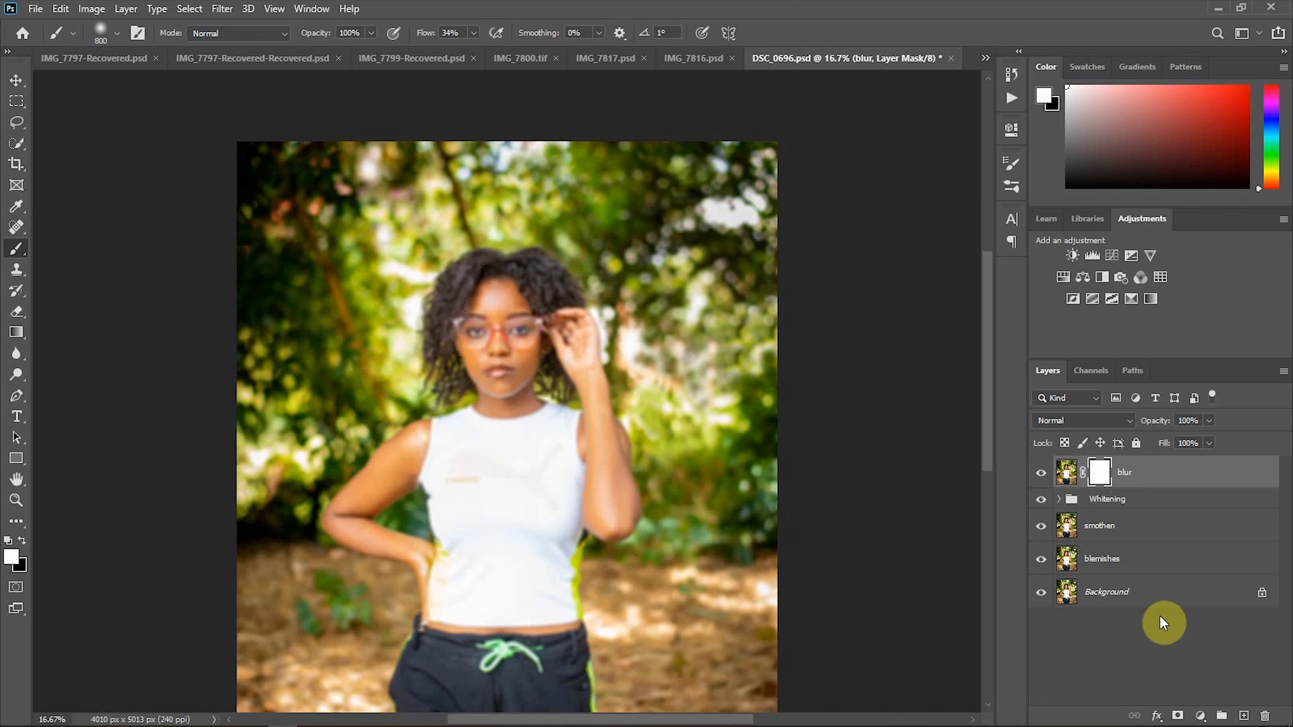
key(ctrl+i)
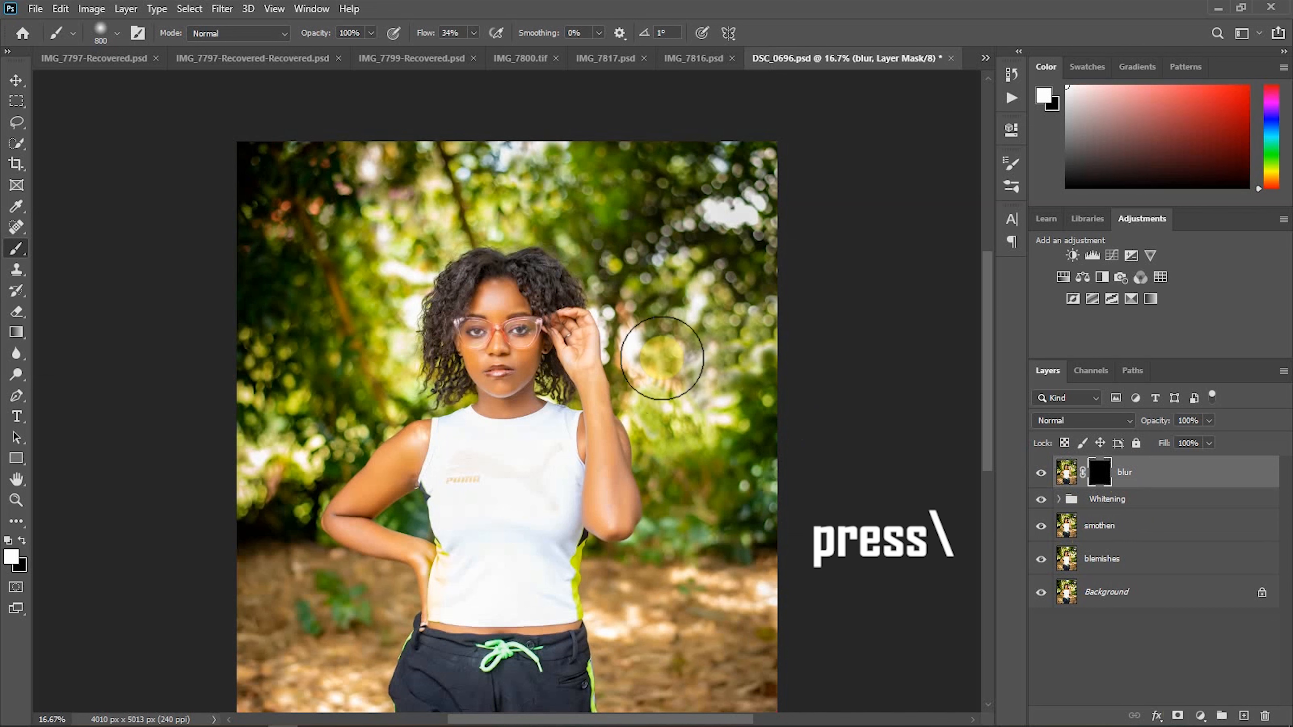
key(backslash)
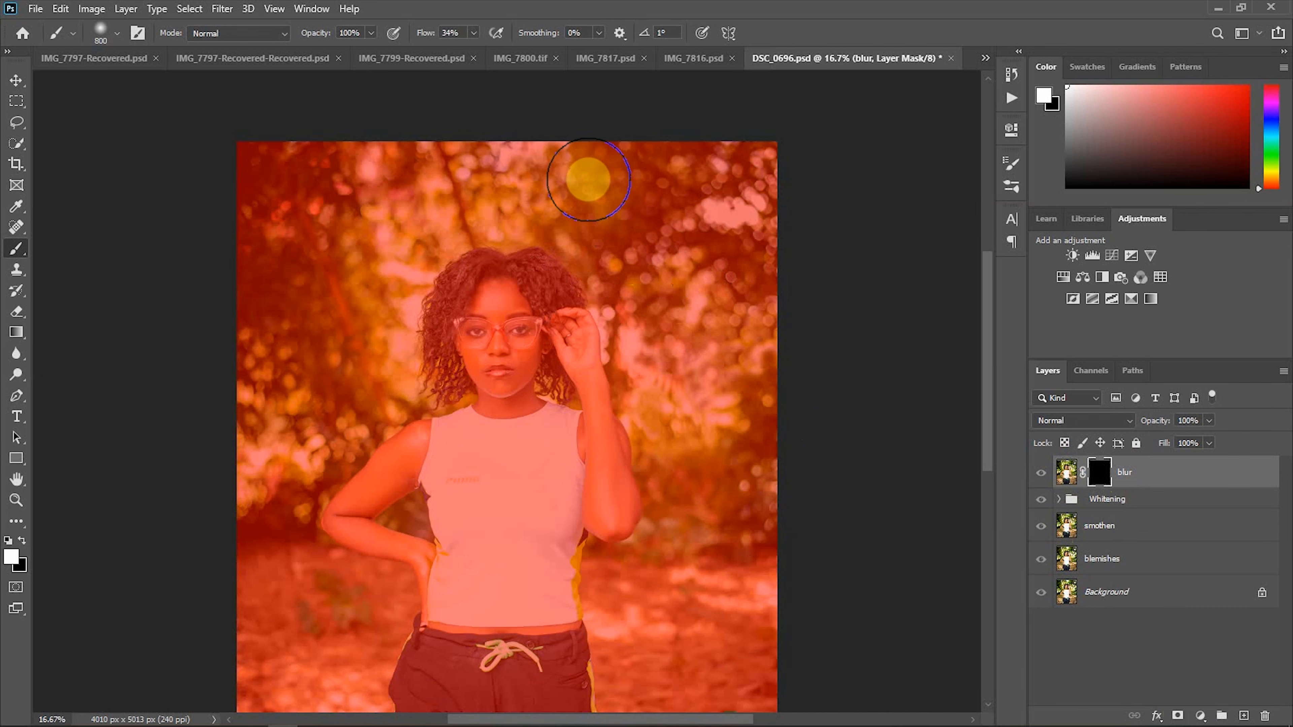
- Paint white on the mask over the upper-right part of the background
key(bracketleft)
key(bracketleft)
key(bracketleft)
mouse_move(722, 217)
mouse_down()
mouse_move(711, 298)
mouse_move(744, 313)
mouse_move(747, 268)
mouse_move(763, 360)
mouse_move(709, 327)
mouse_move(673, 255)
mouse_move(696, 376)
mouse_move(664, 301)
mouse_move(643, 324)
mouse_move(666, 369)
mouse_move(802, 436)
mouse_up()
key(bracketleft)
key(bracketleft)
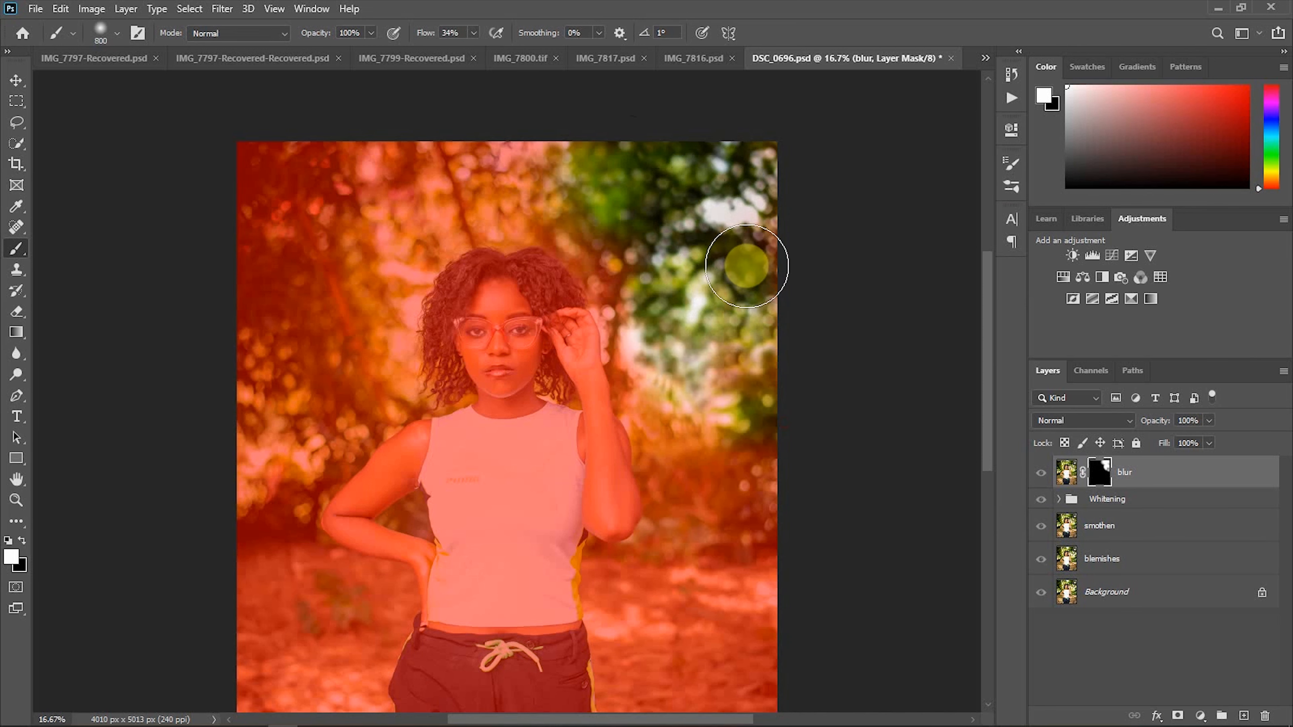
- Reveal the blur past her raised elbow down to the ground, and refine beside her hand with a size 250 brush
key(bracketright)
key(bracketright)
mouse_move(750, 249)
mouse_down()
mouse_move(740, 388)
mouse_move(724, 415)
mouse_move(680, 360)
mouse_move(714, 438)
mouse_move(684, 435)
mouse_move(760, 511)
mouse_move(739, 445)
mouse_move(727, 490)
mouse_move(693, 447)
mouse_move(710, 512)
mouse_move(681, 464)
mouse_move(714, 585)
mouse_move(756, 522)
mouse_move(769, 551)
mouse_move(614, 568)
mouse_move(611, 606)
mouse_move(619, 556)
mouse_move(602, 605)
mouse_move(643, 579)
mouse_move(639, 591)
mouse_move(755, 595)
mouse_move(682, 444)
mouse_move(678, 478)
mouse_move(646, 379)
mouse_up()
key(bracketleft)
key(bracketleft)
key(bracketleft)
key(bracketleft)
key(bracketleft)
key(bracketleft)
key(bracketleft)
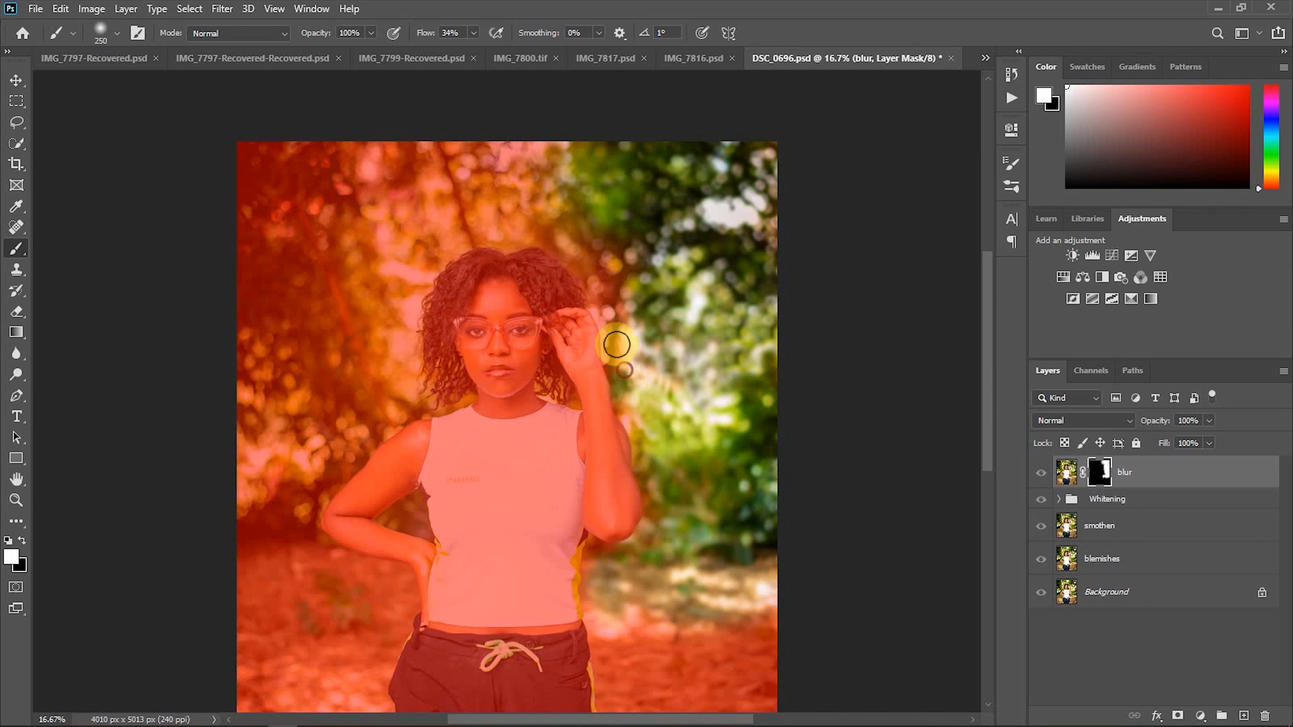
- Reveal the blur across the top of the photo to the upper-left corner, enlarging the brush from 500 to 900
key(bracketright)
key(bracketright)
key(bracketright)
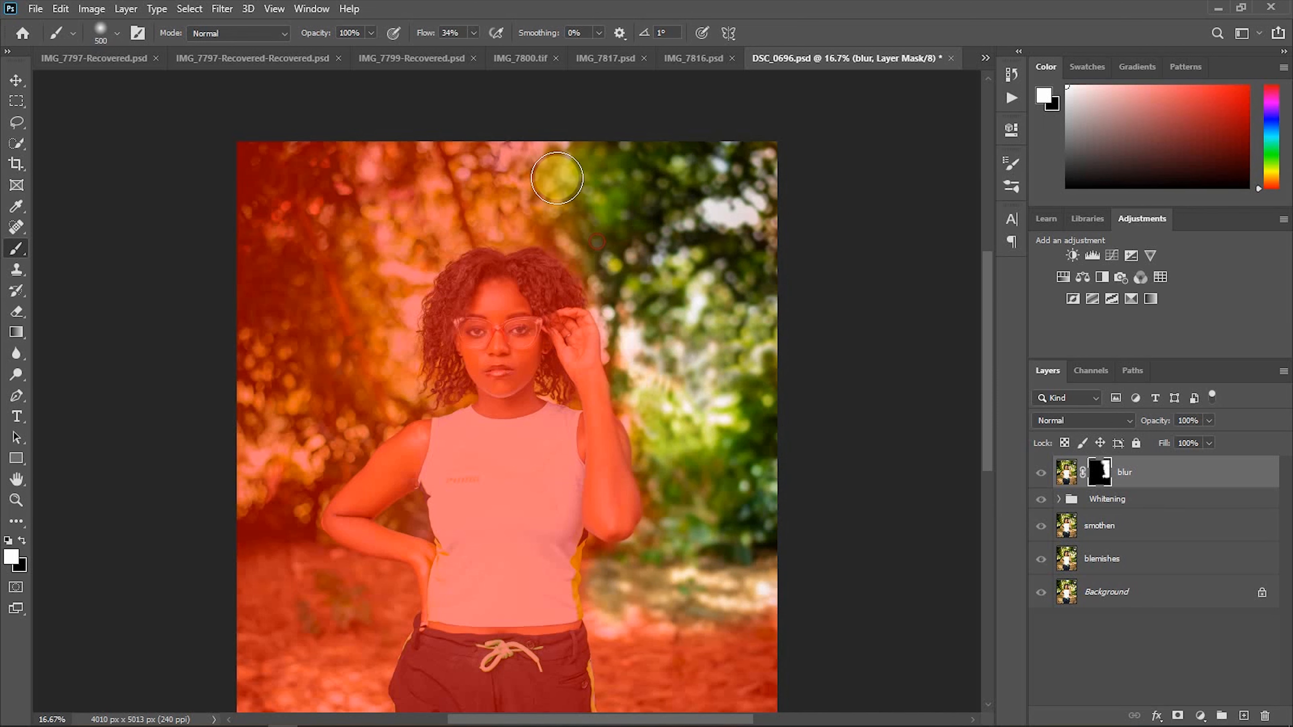
mouse_move(540, 167)
mouse_down()
mouse_move(356, 180)
mouse_move(333, 164)
mouse_move(392, 142)
mouse_move(245, 137)
mouse_move(331, 142)
mouse_move(281, 174)
mouse_move(300, 171)
mouse_move(277, 168)
mouse_move(283, 252)
mouse_move(314, 214)
mouse_move(254, 182)
mouse_up()
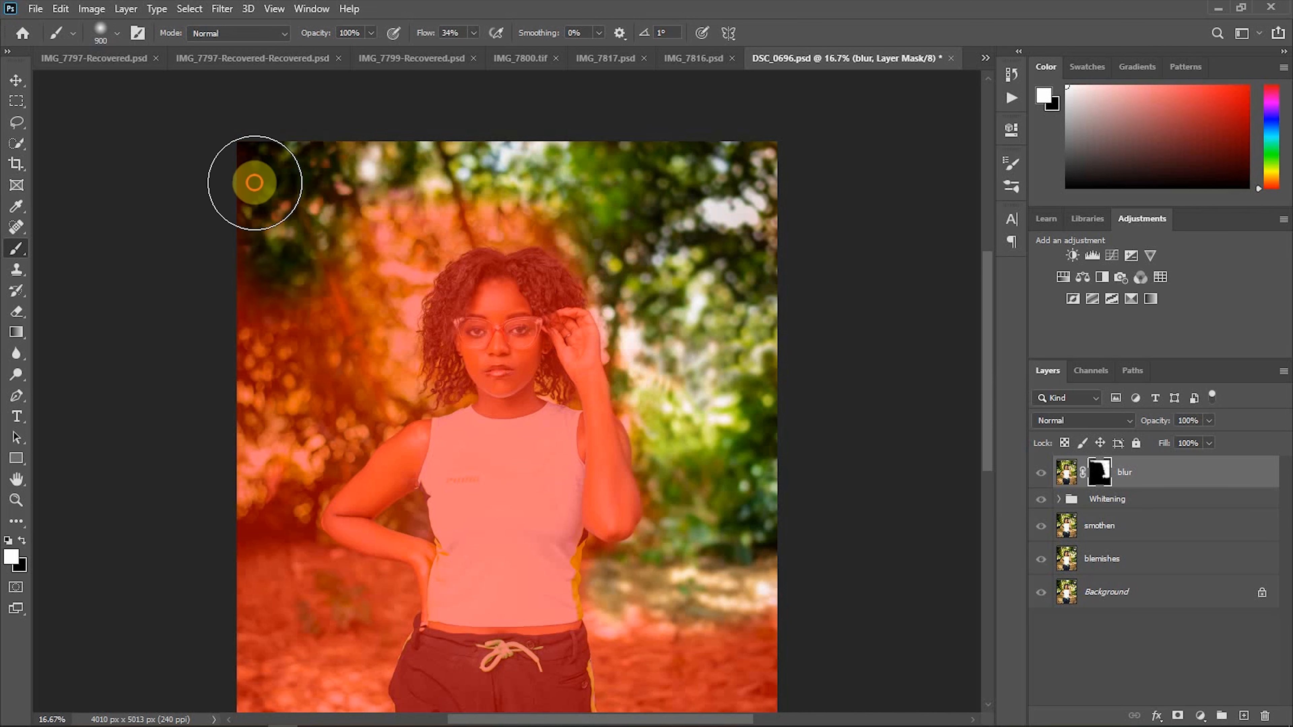
- Paint white over the left background down beside her bent arm and up over her hair
key(bracketright)
key(bracketright)
key(bracketright)
key(bracketright)
mouse_move(297, 362)
mouse_down()
mouse_move(273, 254)
mouse_move(269, 372)
mouse_move(346, 303)
mouse_move(355, 205)
mouse_move(577, 203)
mouse_up()
- Touch up the mask in the upper-right corner and above her hair with a size 600 brush
key(bracketright)
key(bracketright)
key(bracketleft)
key(bracketleft)
key(bracketleft)
key(bracketleft)
key(bracketleft)
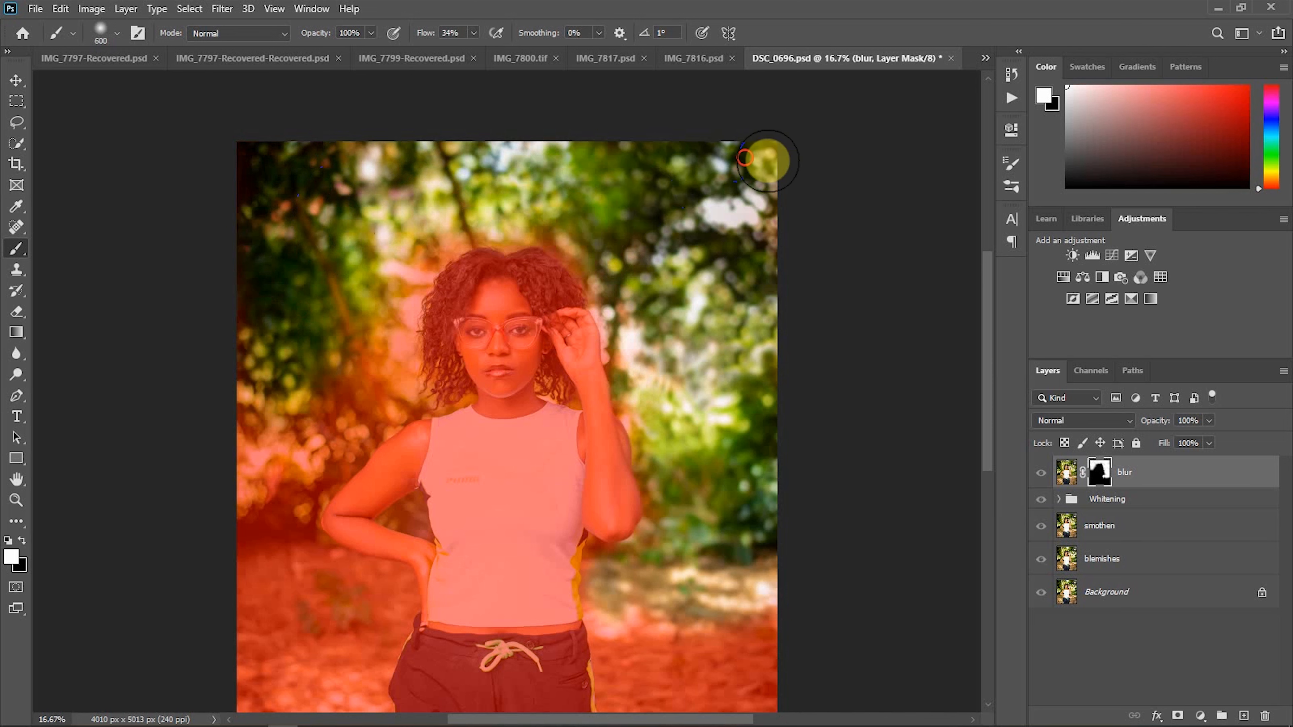
click(424, 203)
key(bracketleft)
key(bracketleft)
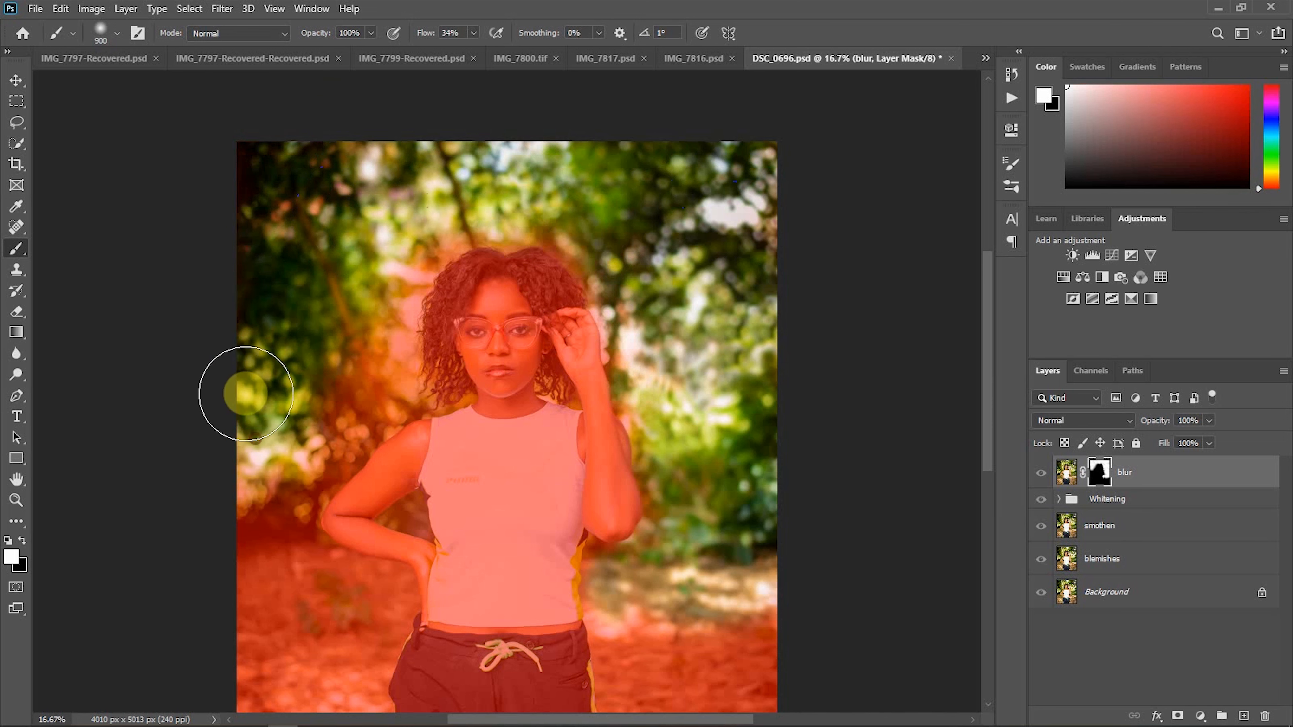
- At 41% flow, paint white close above her hair with a size 400 brush and over the ground below her bent elbow
key(ctrl+0)
drag(486, 146, 435, 164)
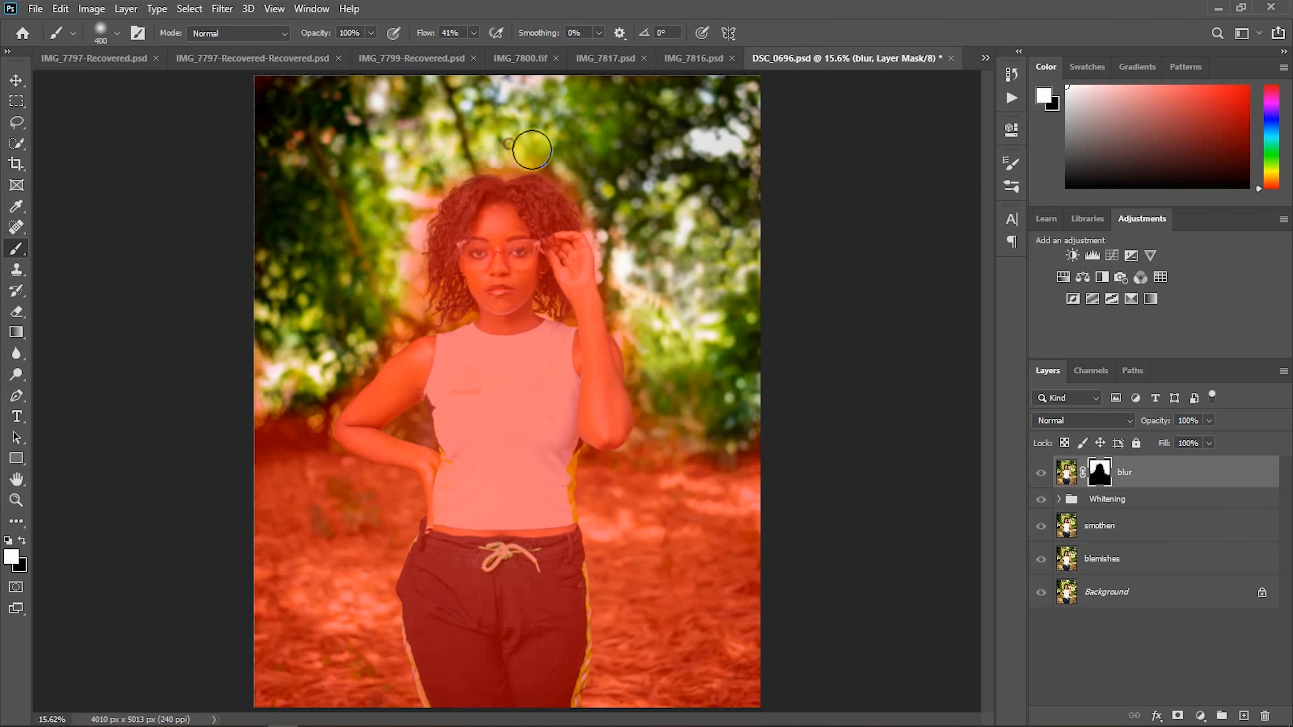
mouse_move(532, 149)
mouse_down()
mouse_move(447, 139)
mouse_move(390, 191)
mouse_move(402, 271)
mouse_move(376, 337)
mouse_move(311, 351)
mouse_move(276, 329)
mouse_move(262, 395)
mouse_move(279, 393)
mouse_move(274, 433)
mouse_move(274, 370)
mouse_move(285, 387)
mouse_move(270, 522)
mouse_move(314, 492)
mouse_move(385, 499)
mouse_move(324, 502)
mouse_move(342, 518)
mouse_move(306, 540)
mouse_move(373, 503)
mouse_move(336, 501)
mouse_move(282, 437)
mouse_up()
key(bracketright)
key(bracketright)
key(bracketright)
key(bracketleft)
key(bracketleft)
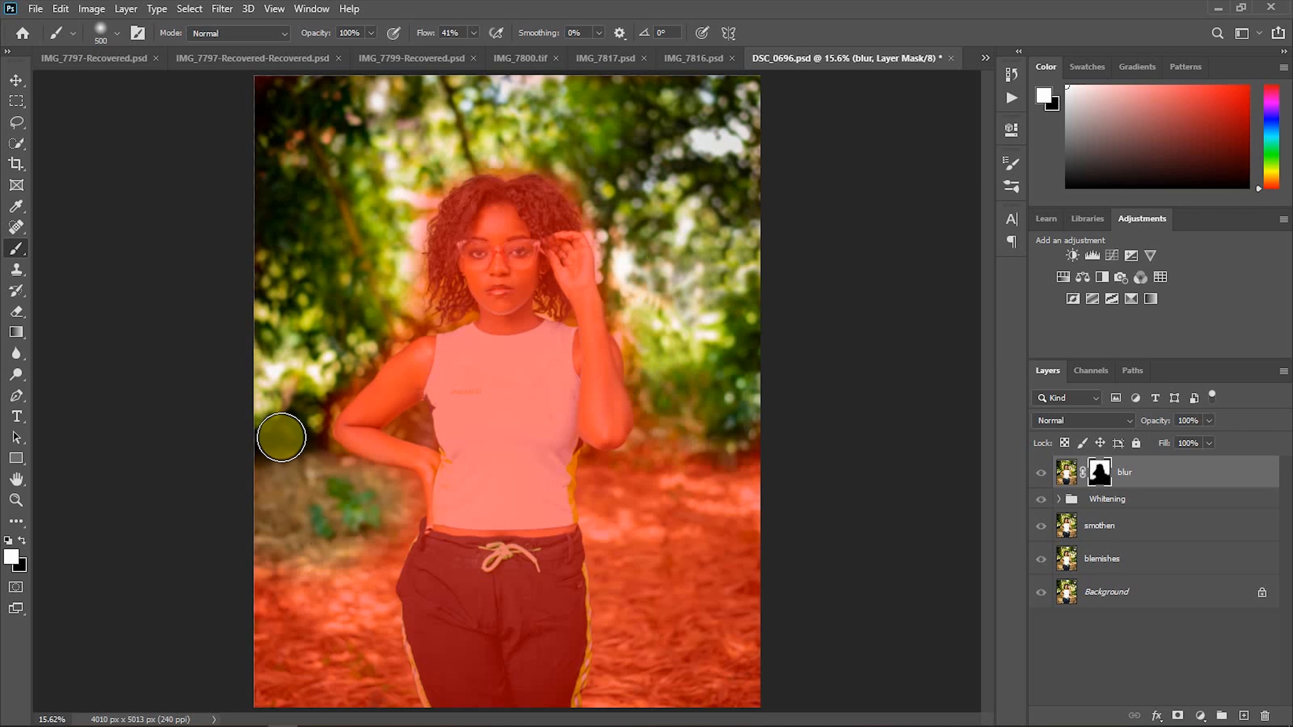
- Reveal the blur along her bent arm and shoulder with a size 300 brush, and over the ground below her raised elbow
key(bracketleft)
key(bracketleft)
mouse_move(326, 399)
mouse_down()
mouse_move(356, 356)
mouse_move(319, 411)
mouse_up()
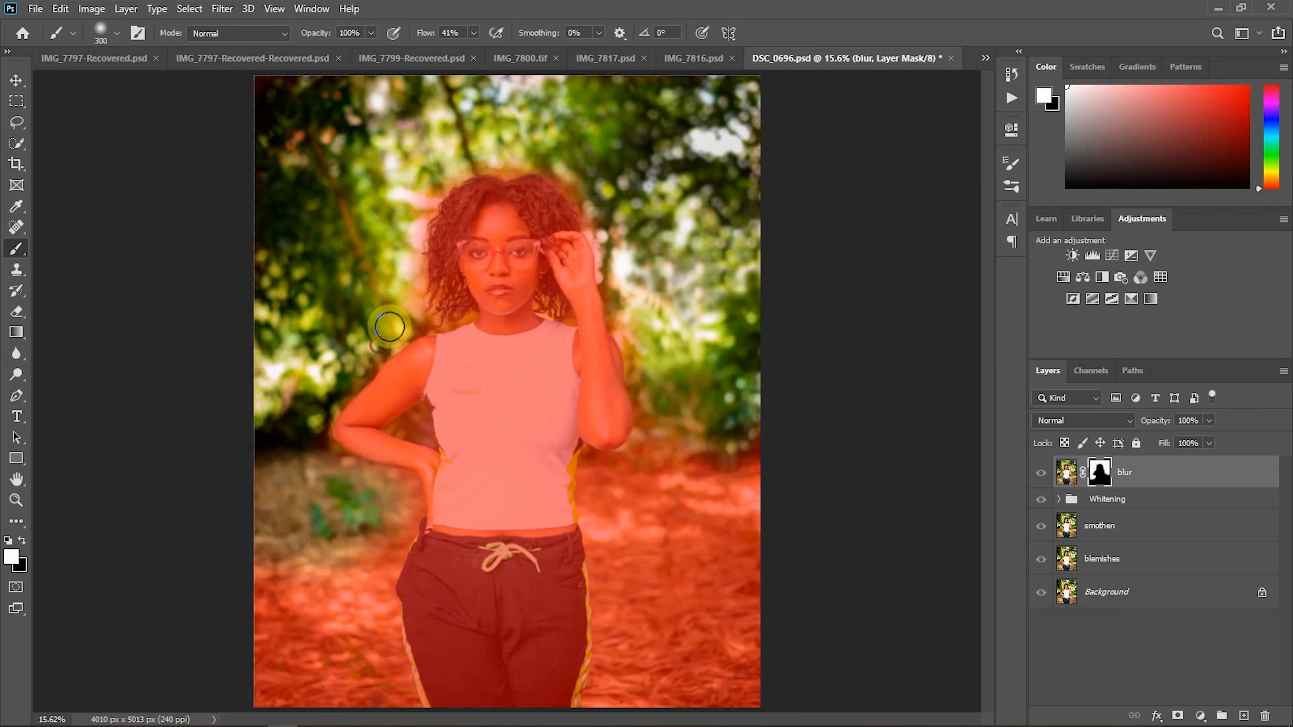
drag(389, 326, 412, 282)
mouse_move(657, 437)
mouse_down()
mouse_move(657, 475)
mouse_move(634, 485)
mouse_move(733, 456)
mouse_move(652, 491)
mouse_move(612, 485)
mouse_move(744, 500)
mouse_move(664, 500)
mouse_move(720, 515)
mouse_move(658, 467)
mouse_move(721, 479)
mouse_move(711, 437)
mouse_move(681, 427)
mouse_move(672, 479)
mouse_move(695, 506)
mouse_up()
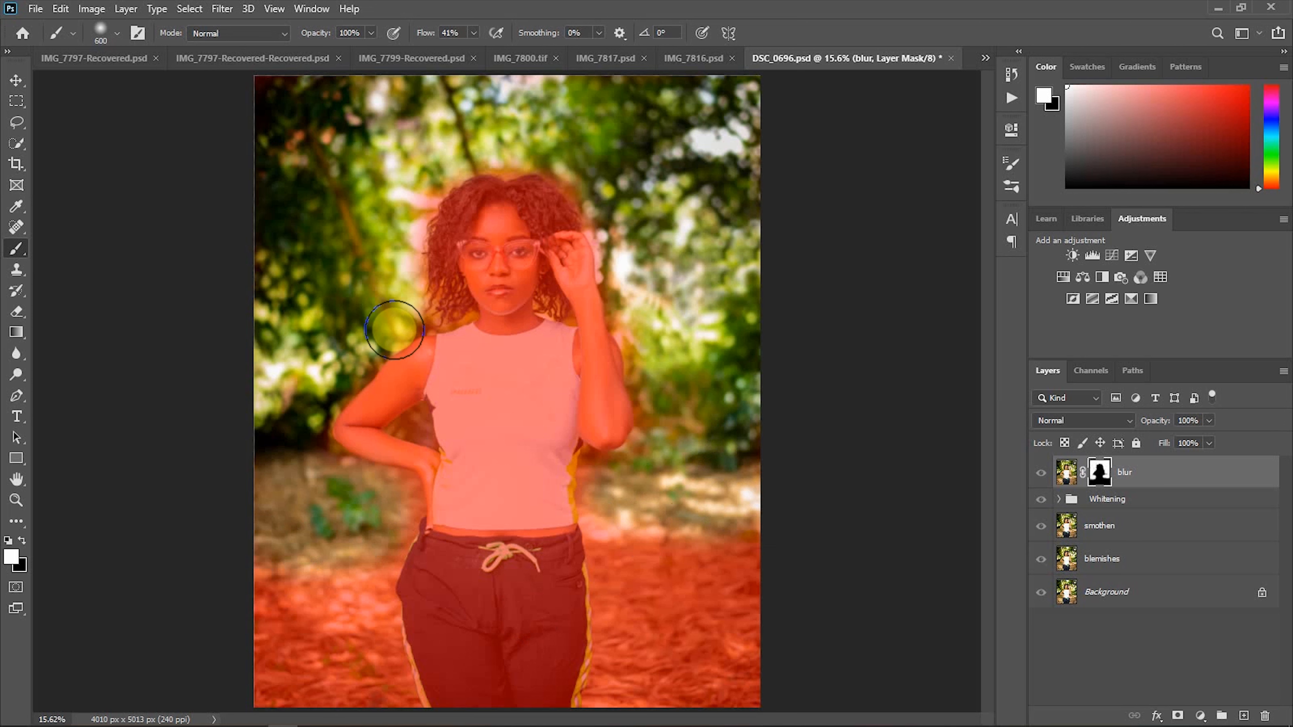
- Hide the mask overlay and examine the blur transition around her face, hair and shoulders up close
key(backslash)
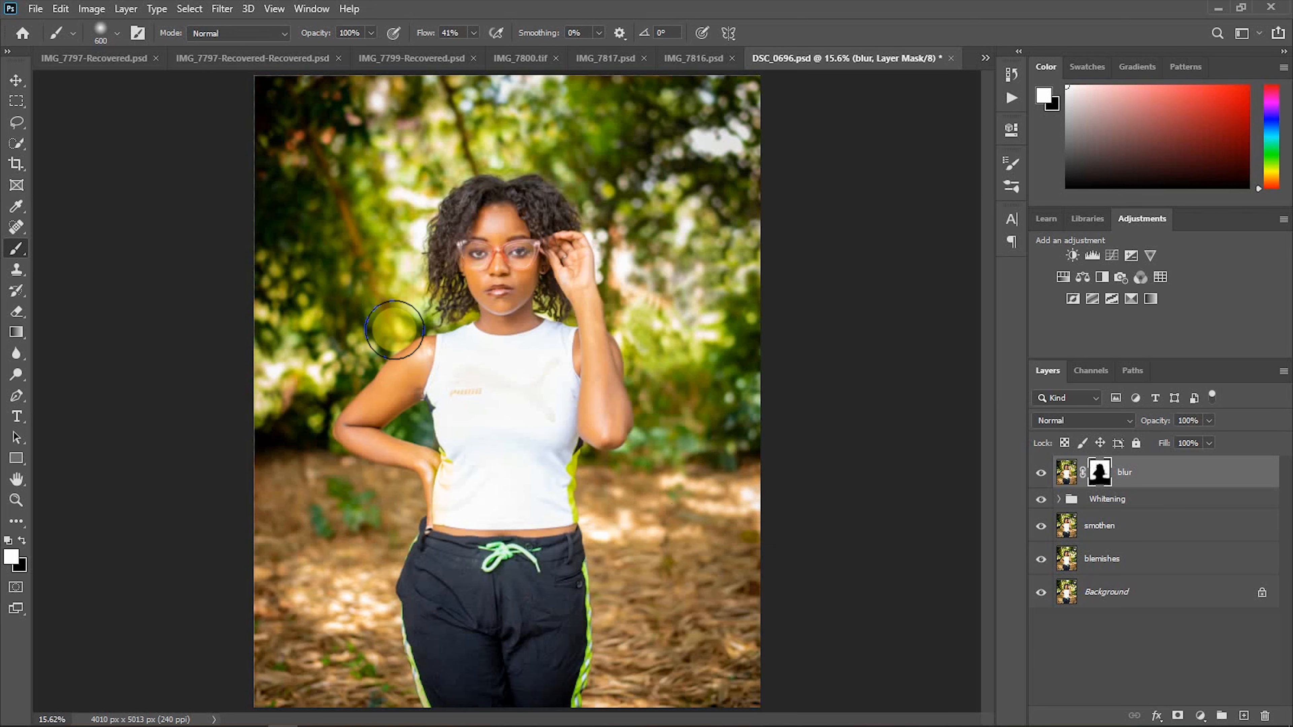
key(z)
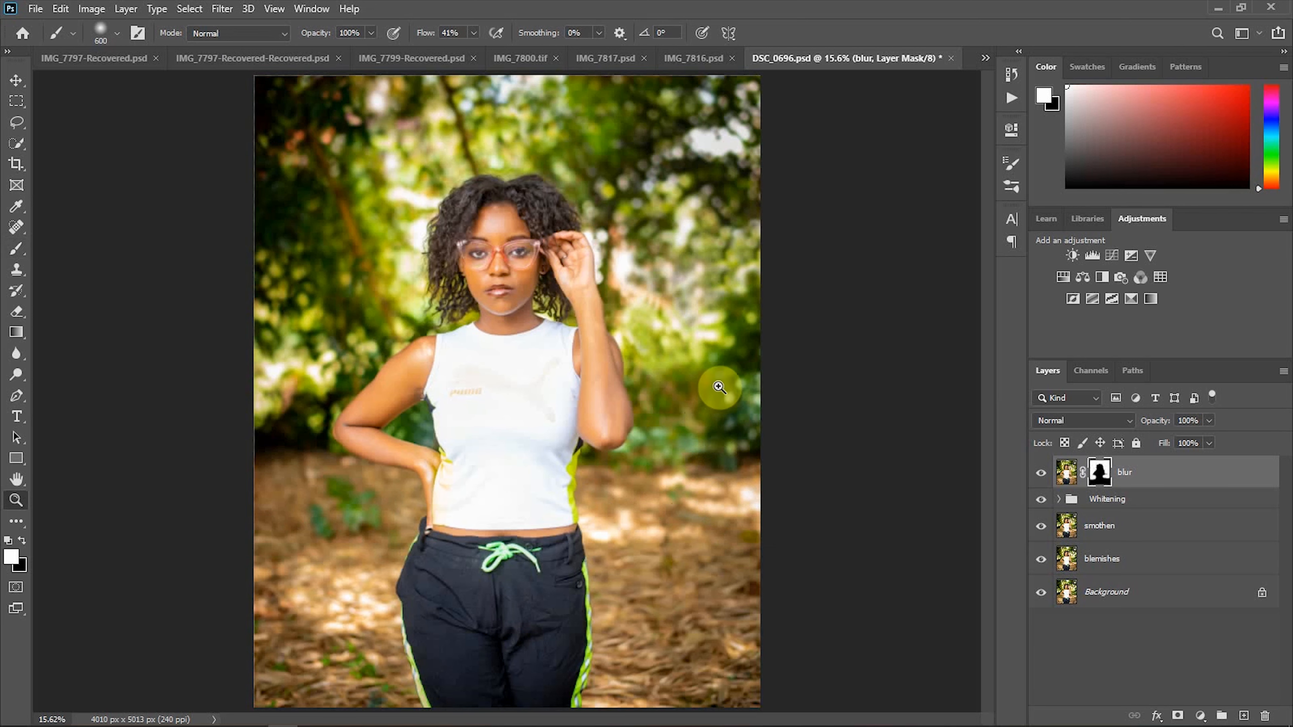
click(505, 265)
click(505, 266)
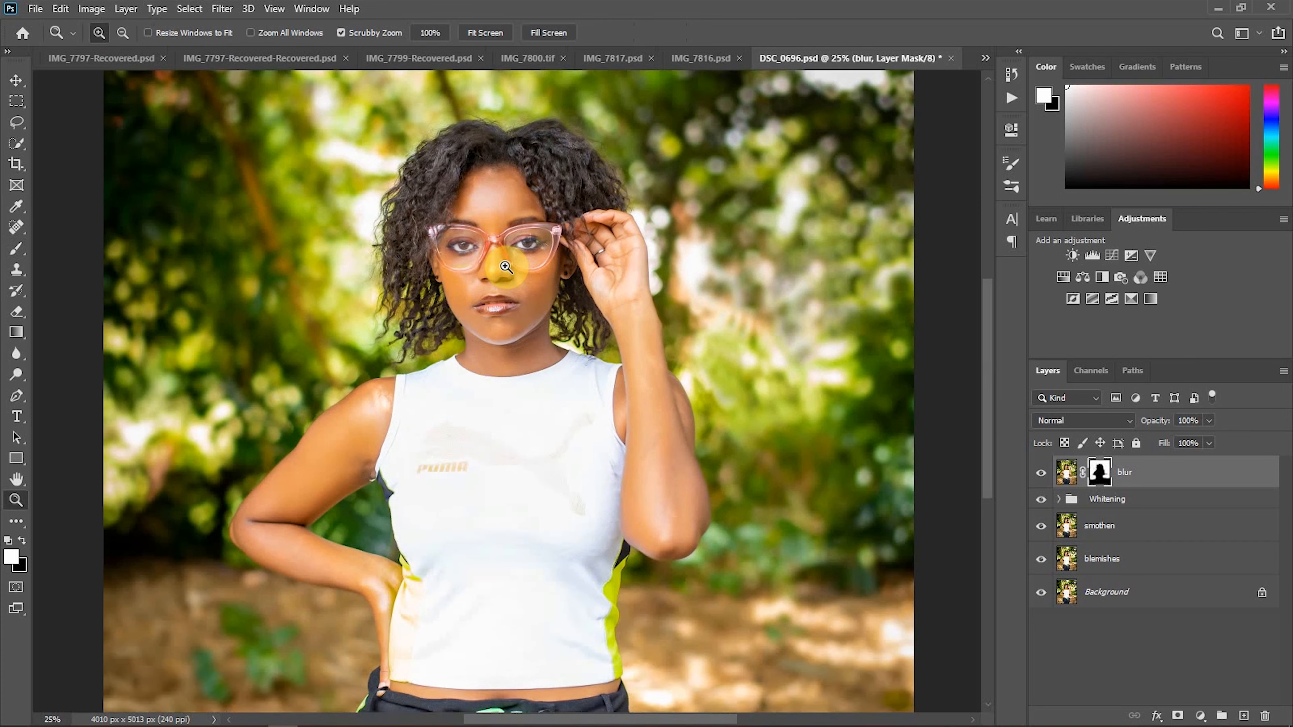
right_click(505, 267)
click(527, 288)
right_click(527, 283)
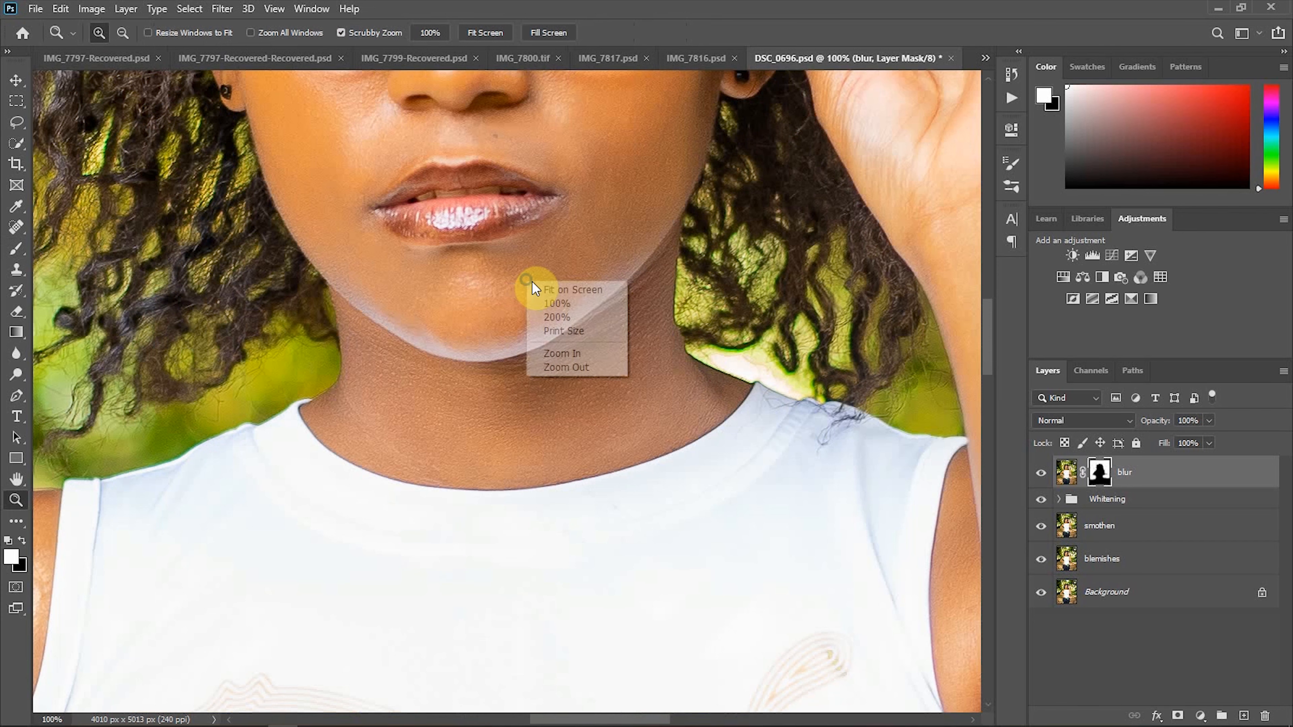
click(560, 293)
click(499, 250)
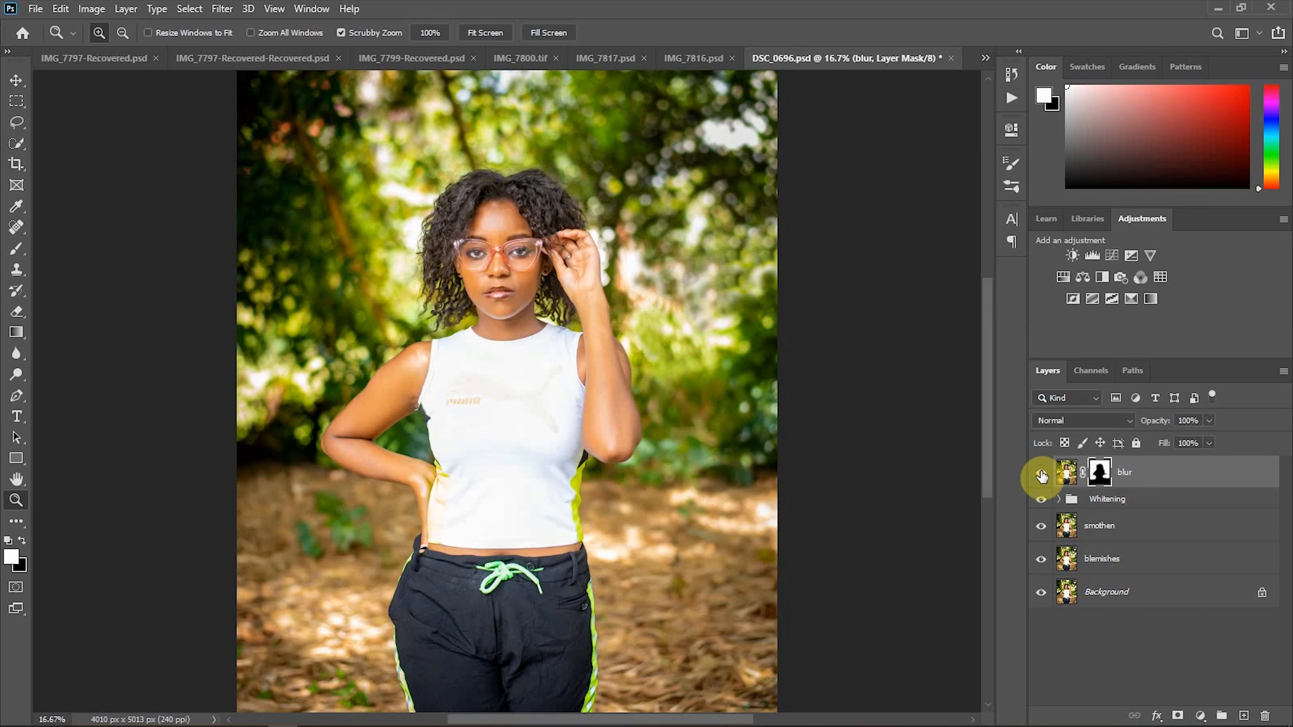
- Compare the portrait with the blur layer hidden and shown, and inspect the full image
click(615, 136)
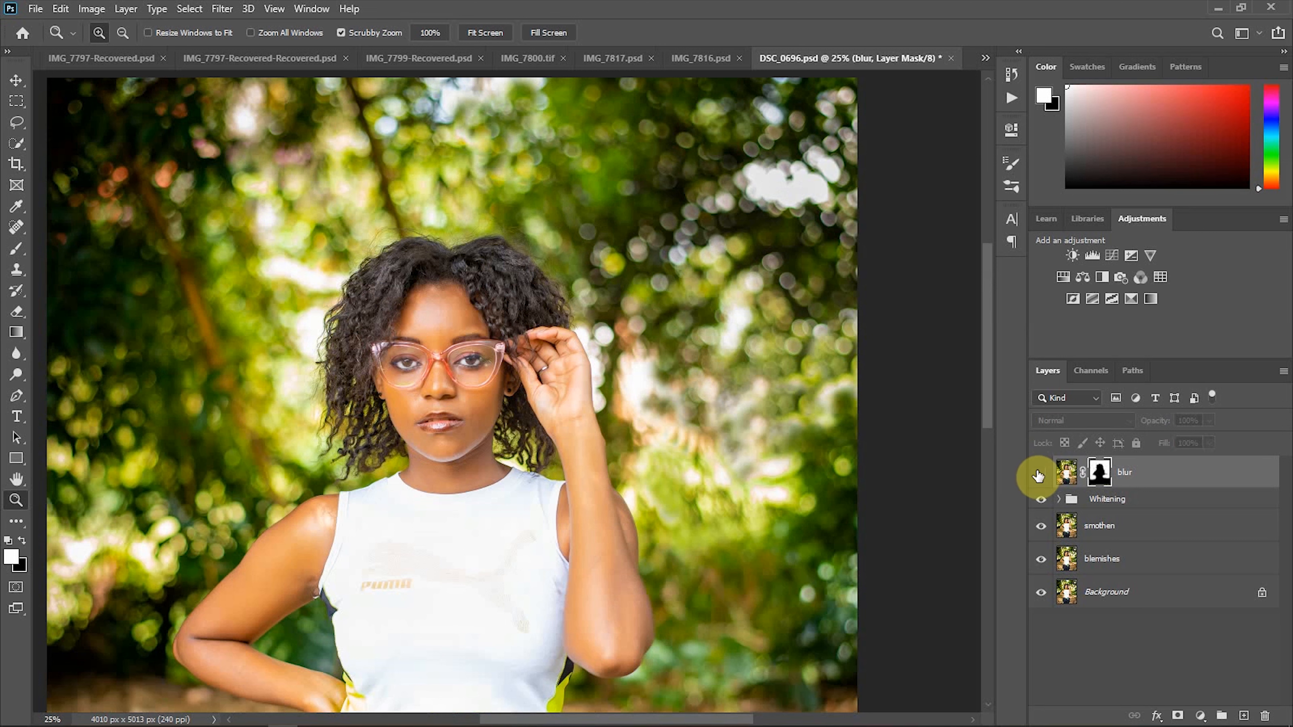
click(1038, 475)
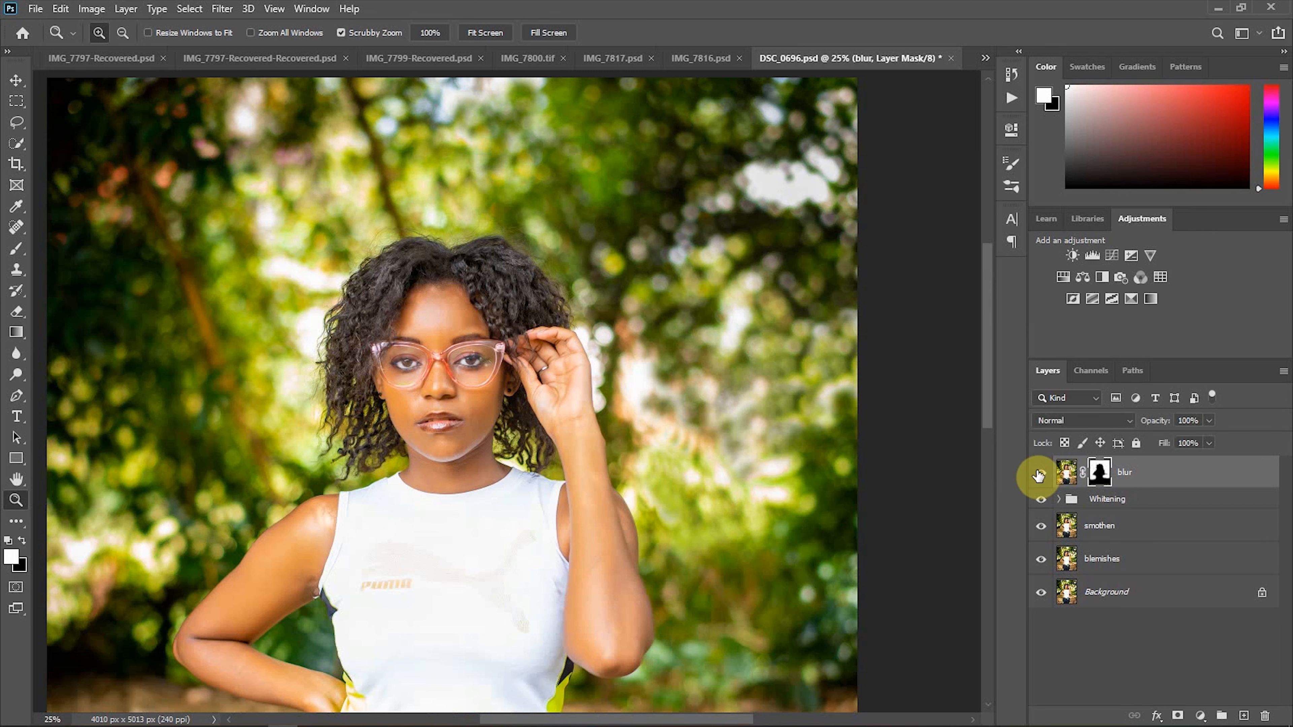
click(1039, 475)
click(1039, 475)
right_click(489, 364)
click(508, 375)
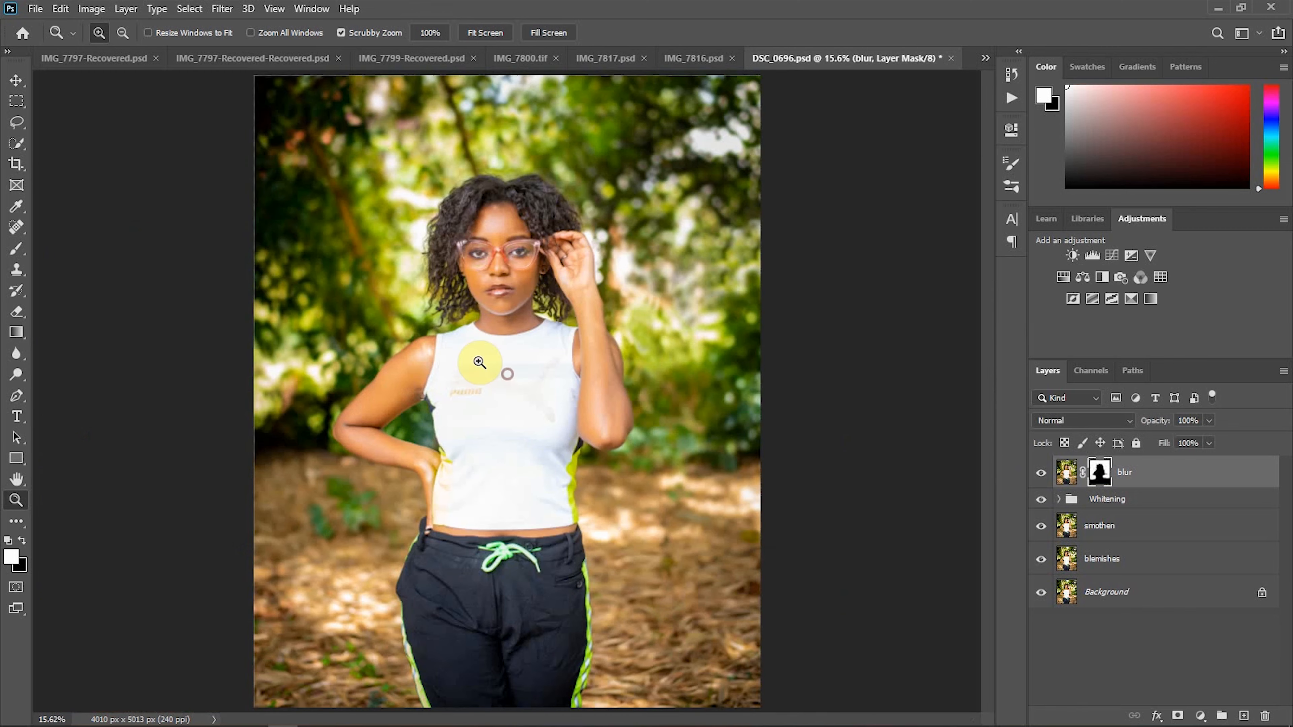
drag(505, 280, 511, 288)
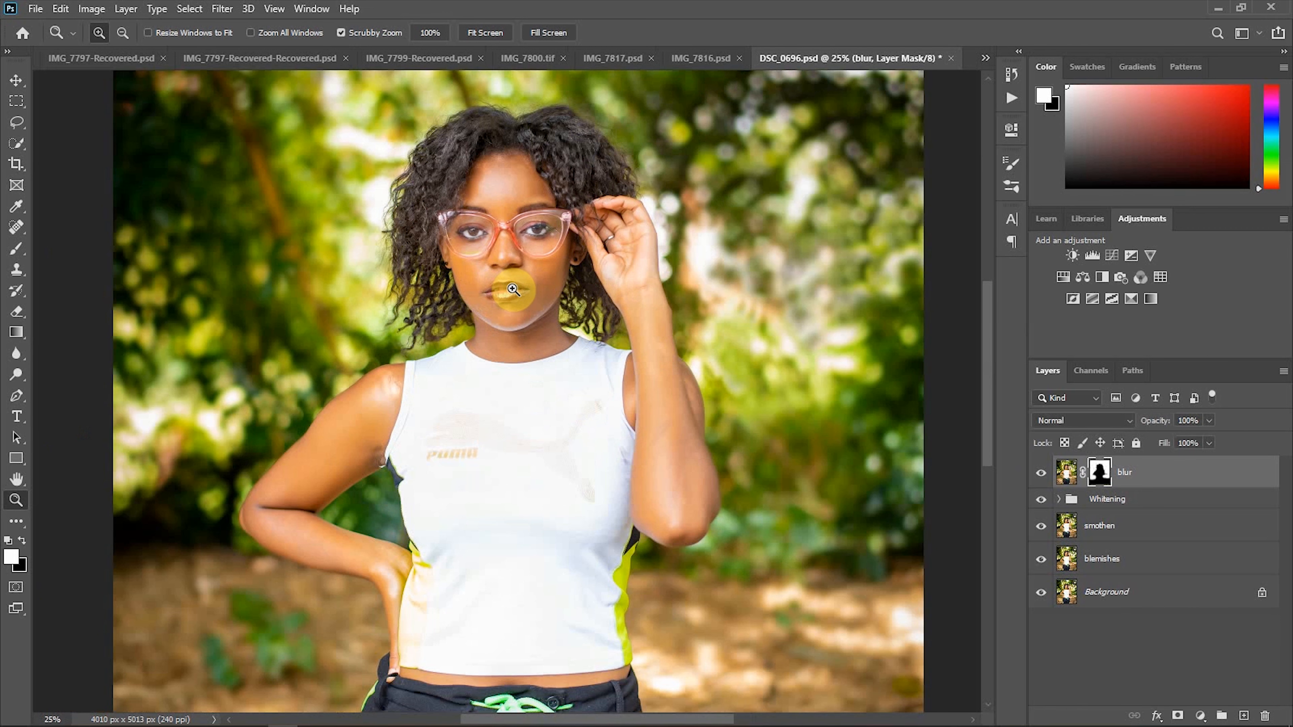
right_click(512, 289)
click(553, 379)
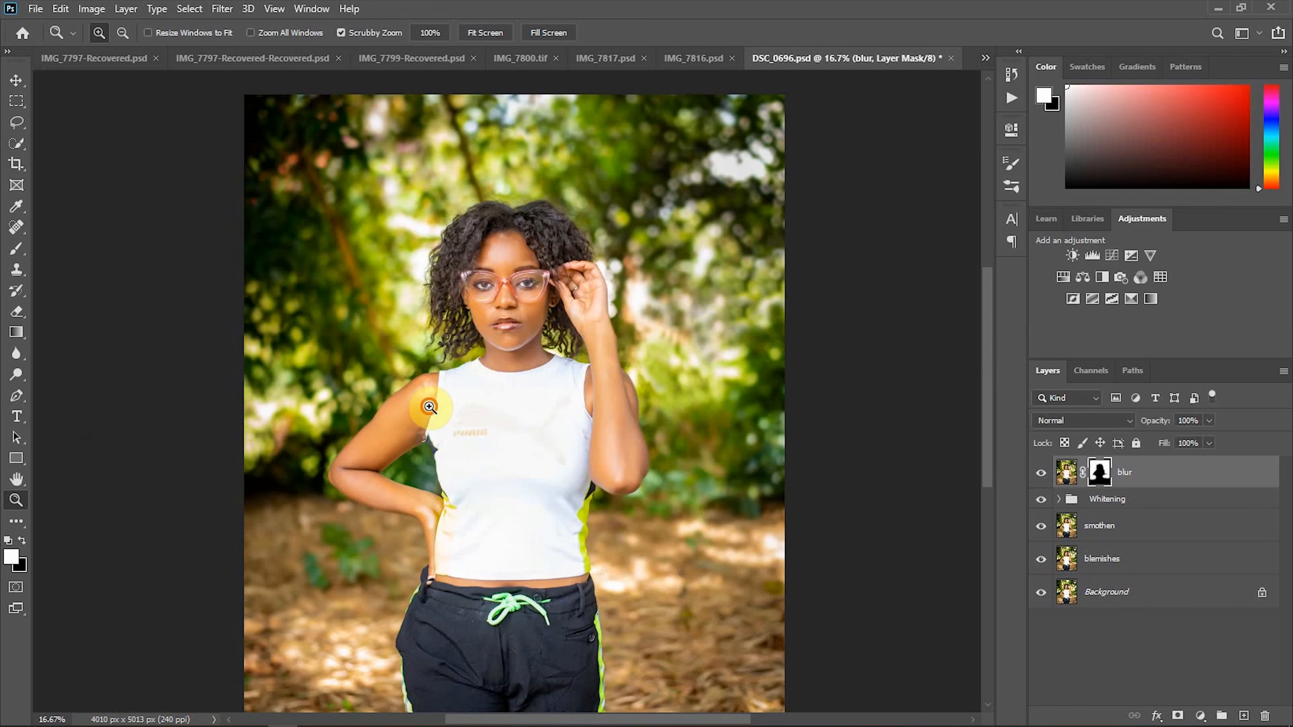
- Show the blur mask's red overlay and paint white along the outside of her bent arm and shoulder with a size 125 brush
click(429, 407)
click(429, 407)
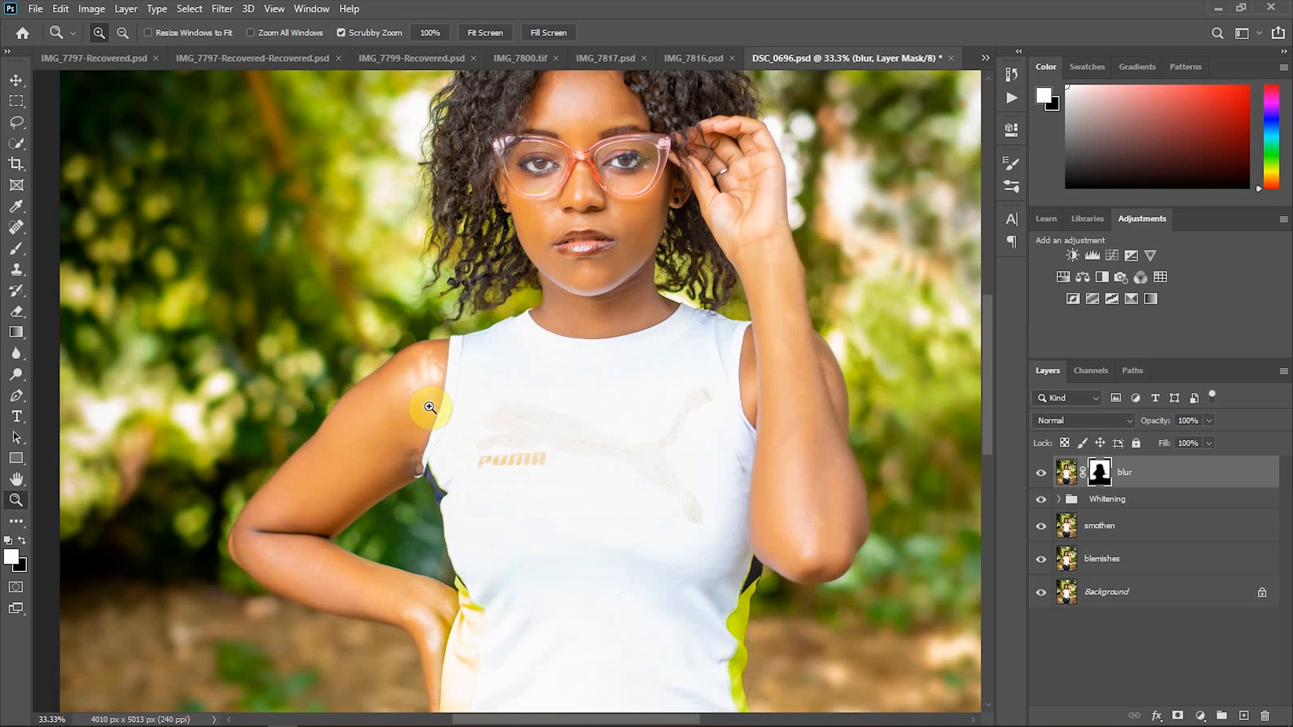
key(b)
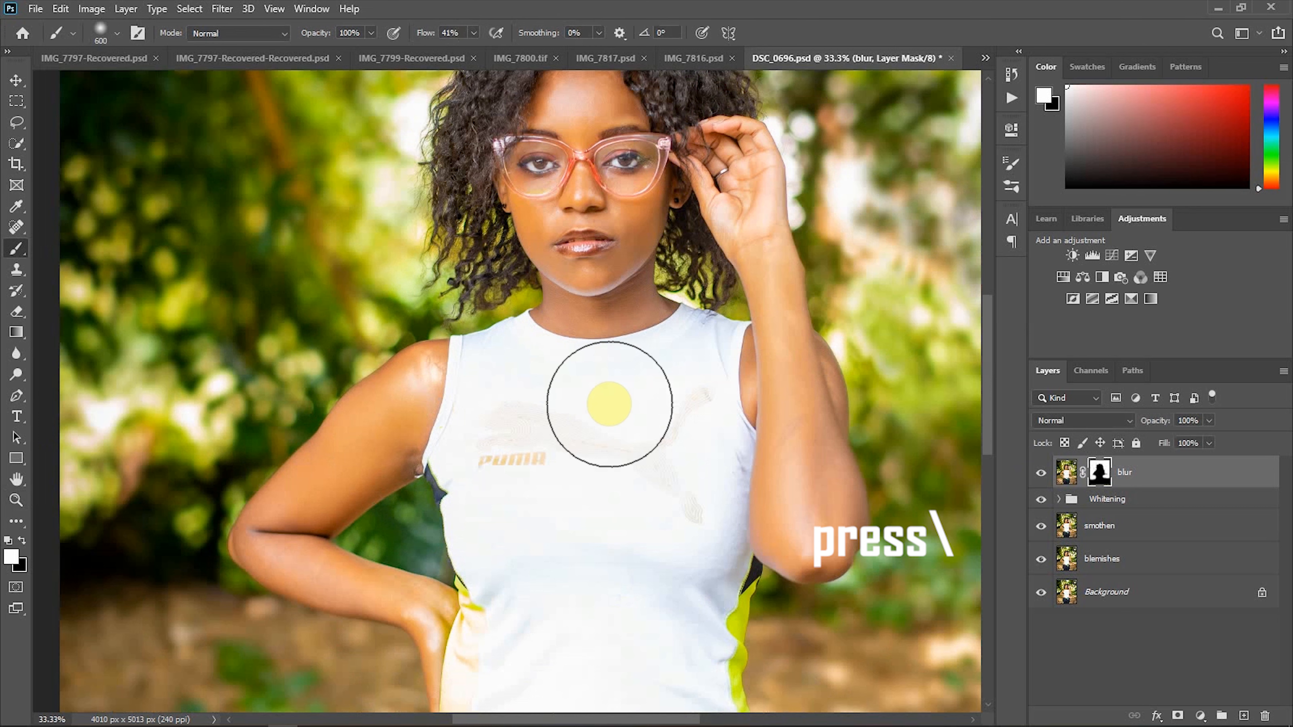
key(backslash)
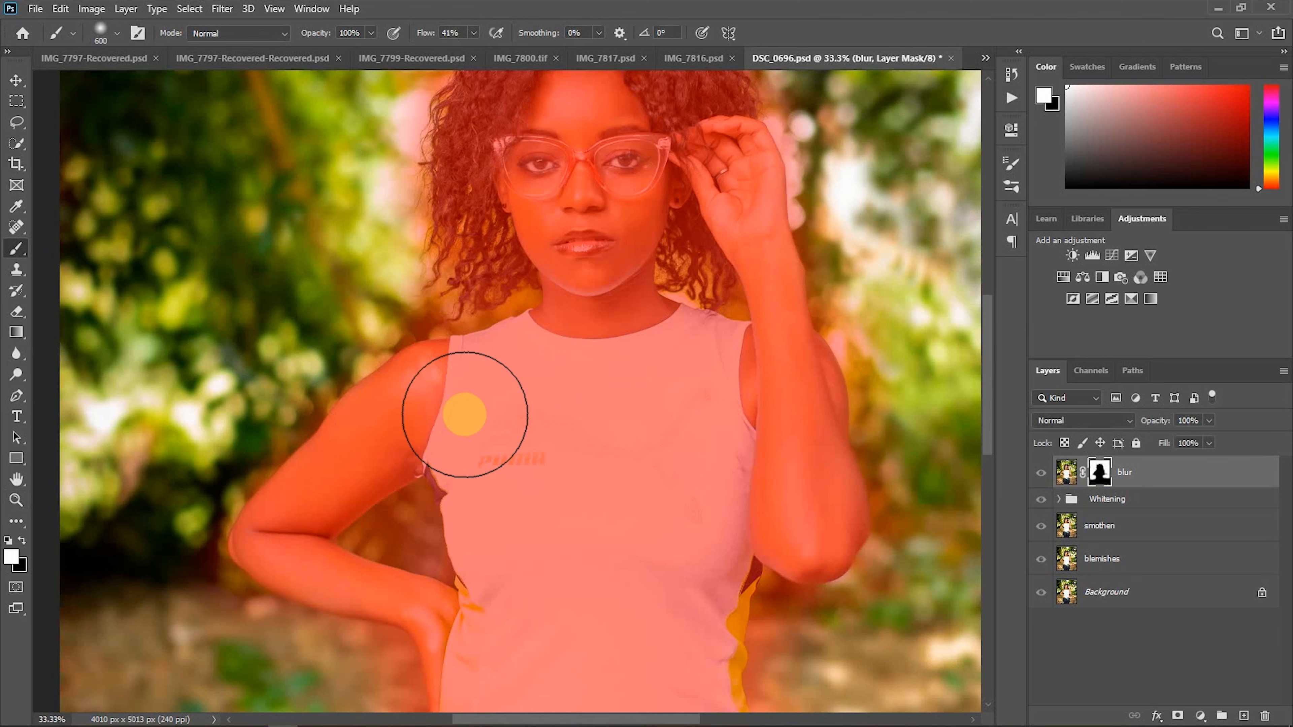
key(bracketleft)
key(bracketleft)
key(bracketleft)
key(bracketleft)
key(bracketleft)
key(bracketleft)
key(bracketleft)
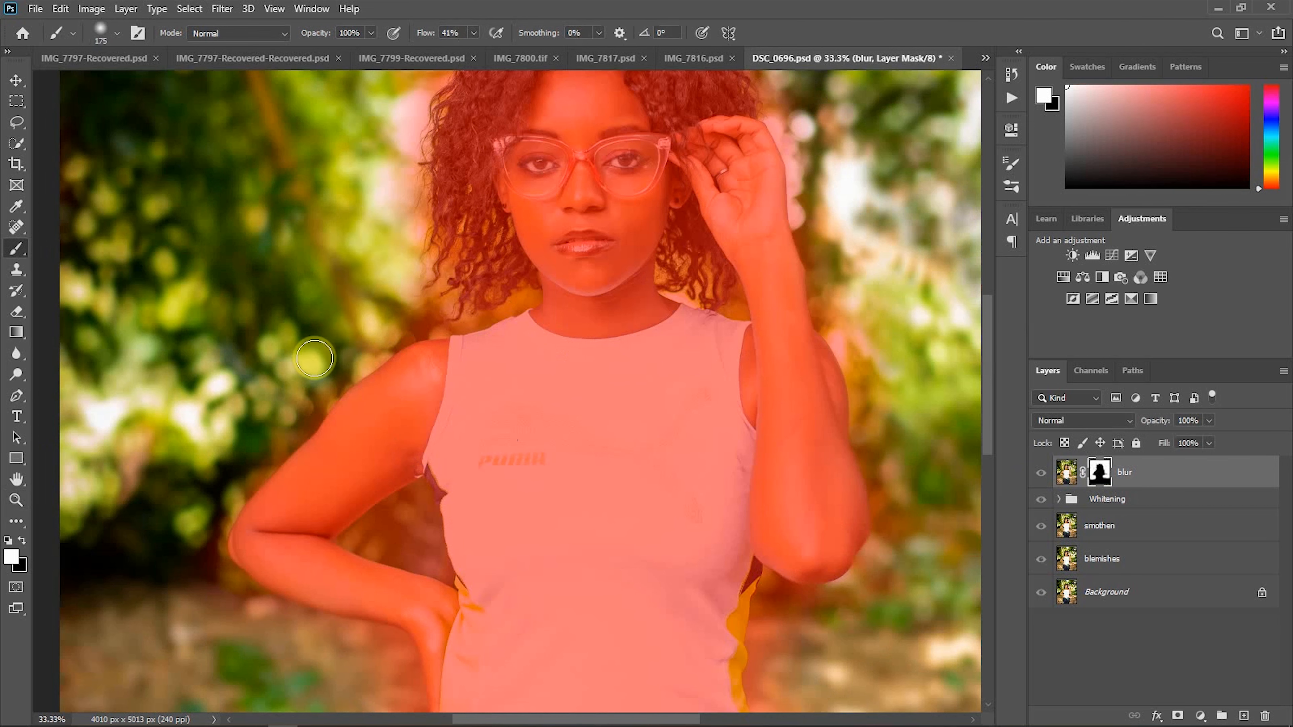
key(bracketleft)
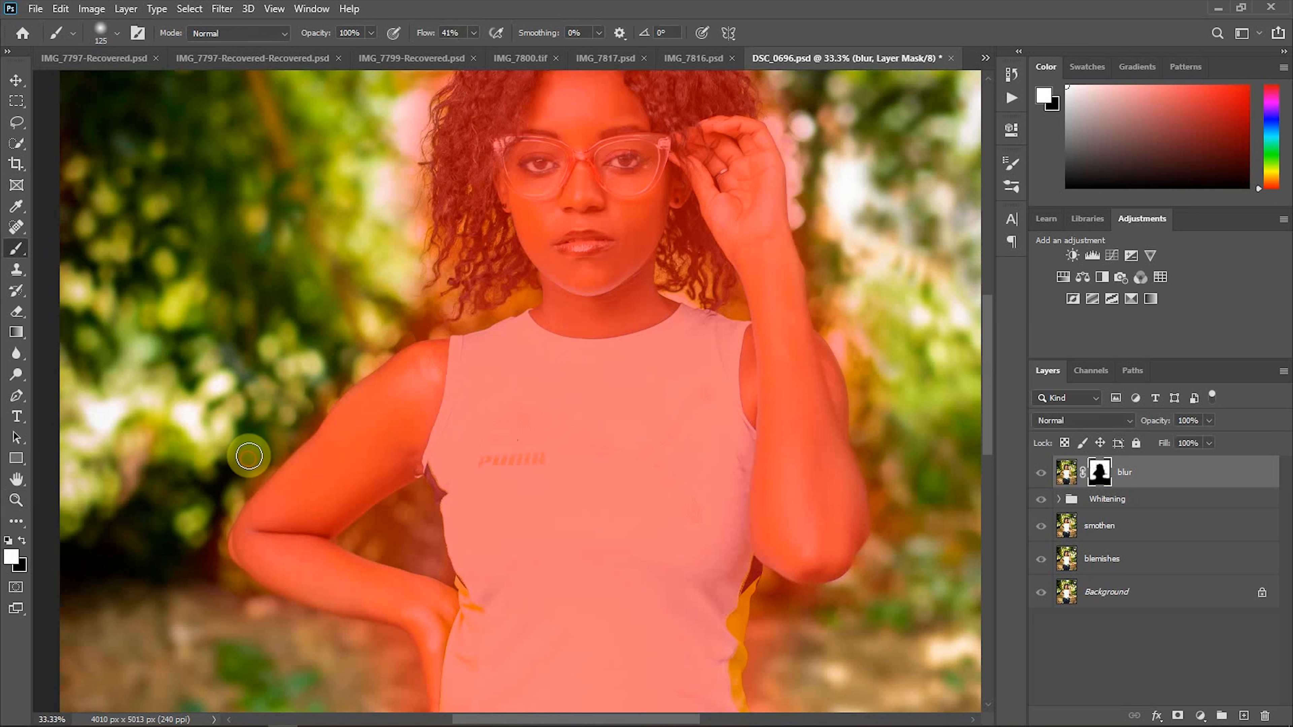
drag(230, 488, 356, 322)
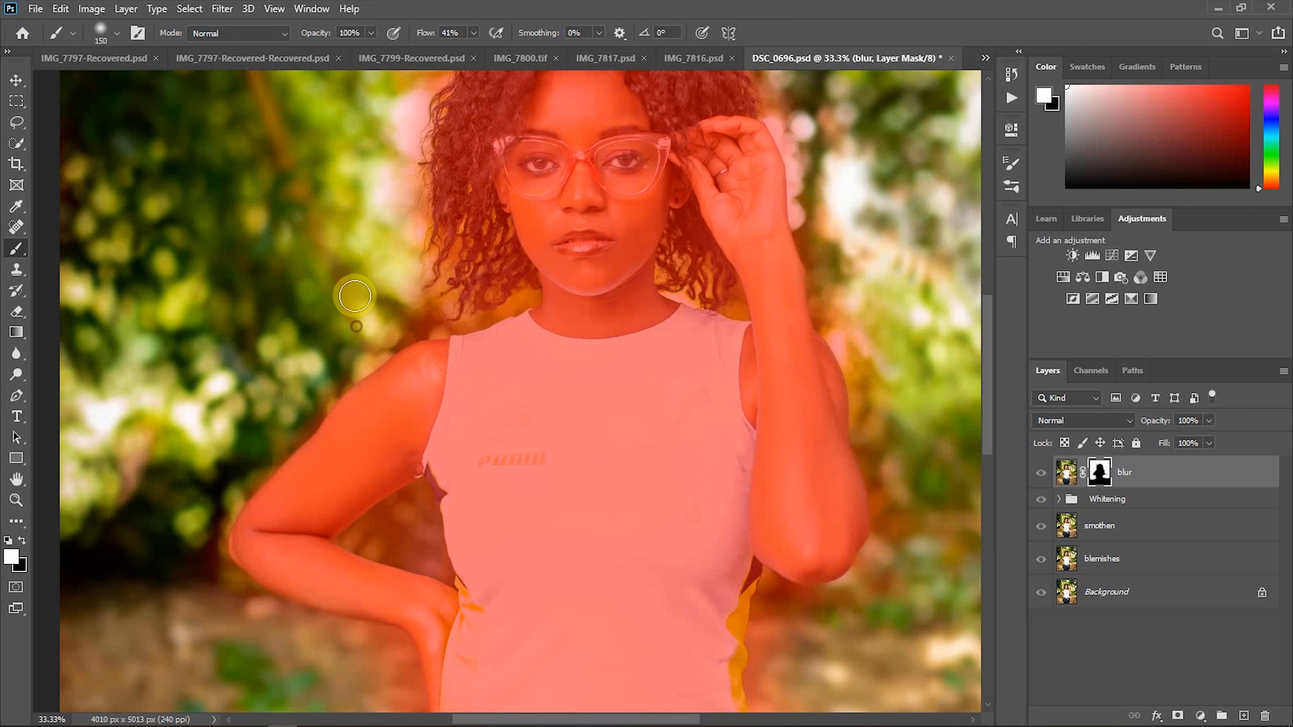
click(373, 296)
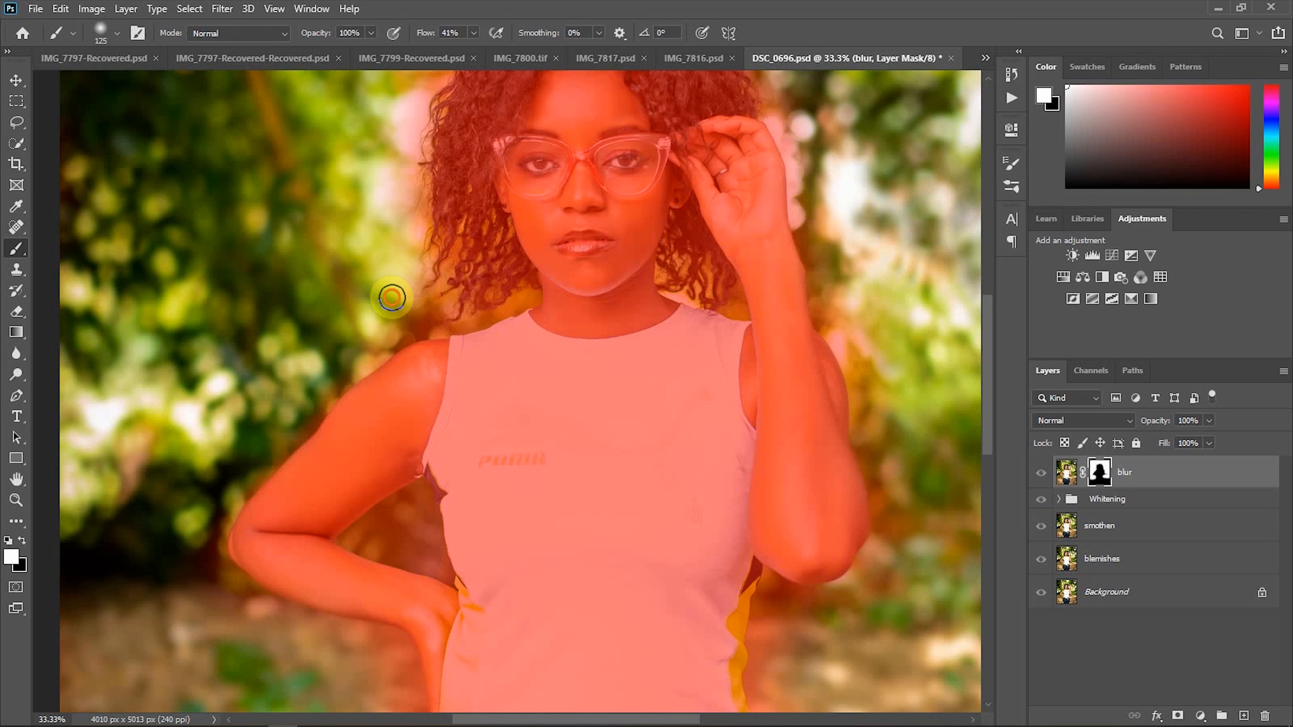
- Paint white around her hair and beside her raised hand and forearm with a size 175 brush
key(bracketleft)
key(bracketleft)
key(bracketleft)
key(bracketleft)
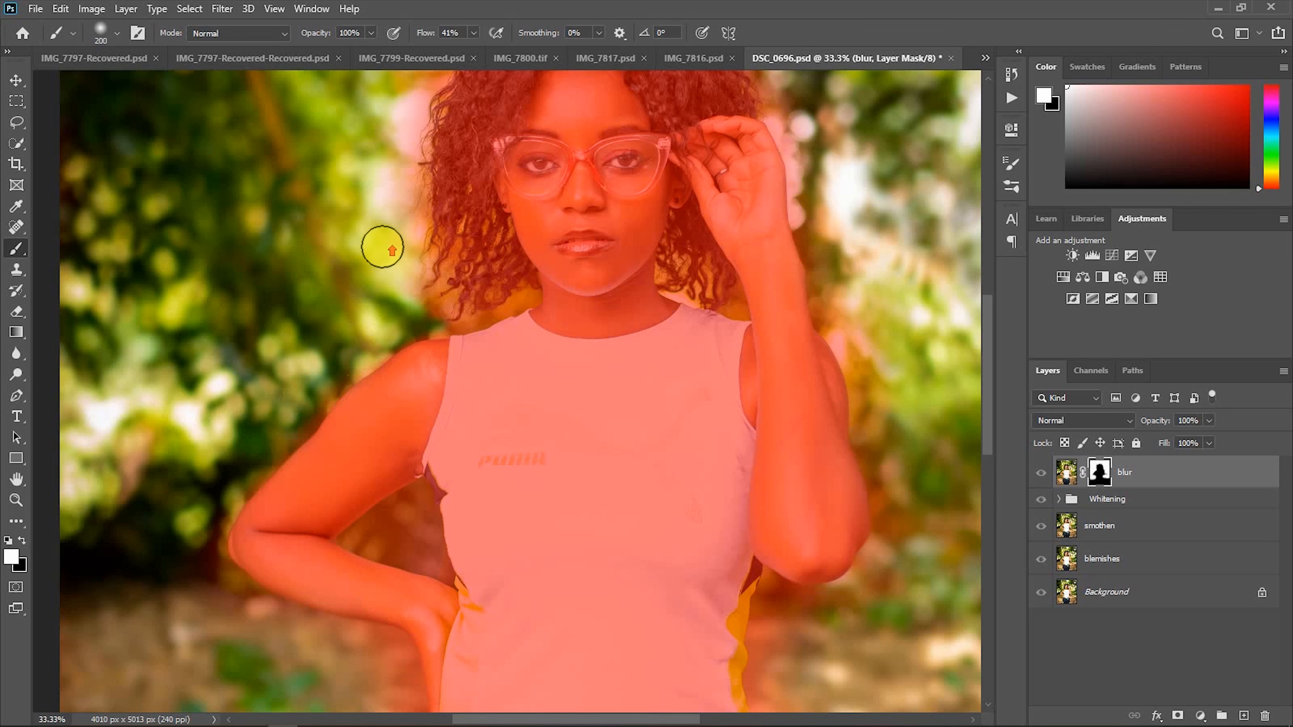
scroll(381, 248, up, 2)
key(bracketleft)
key(bracketleft)
key(bracketleft)
key(bracketleft)
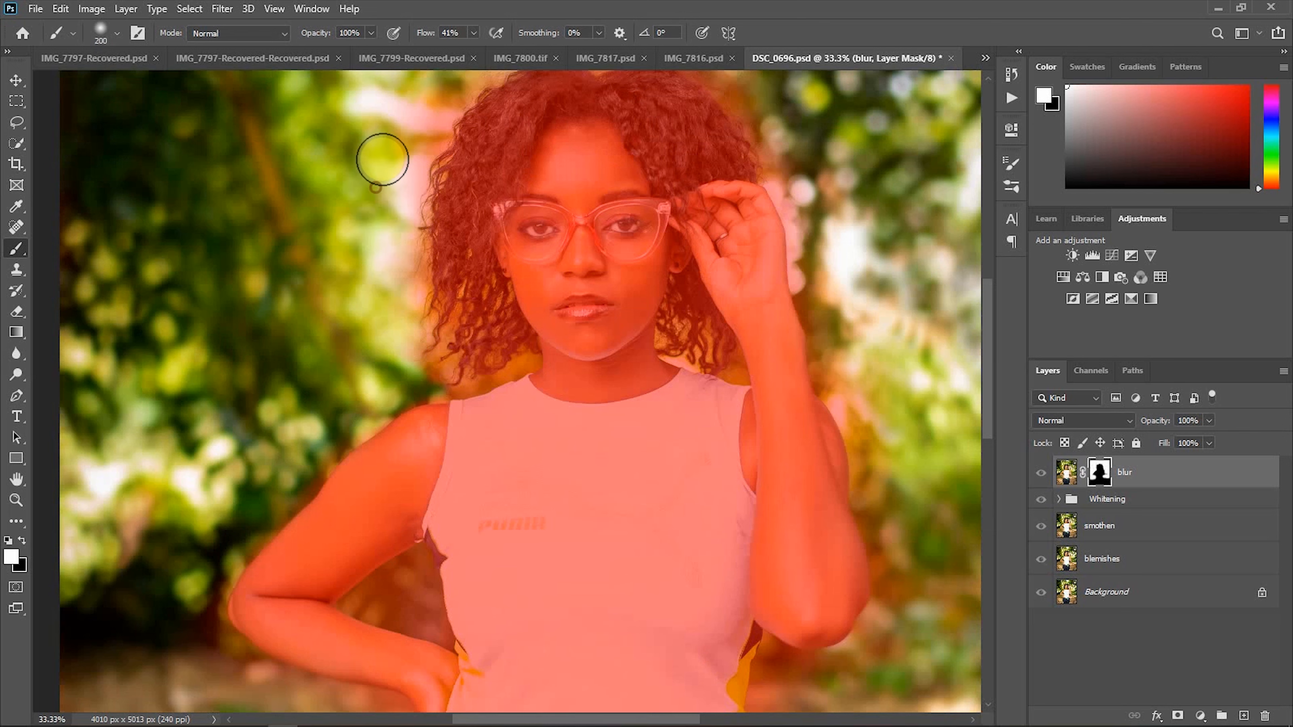
scroll(397, 135, up, 2)
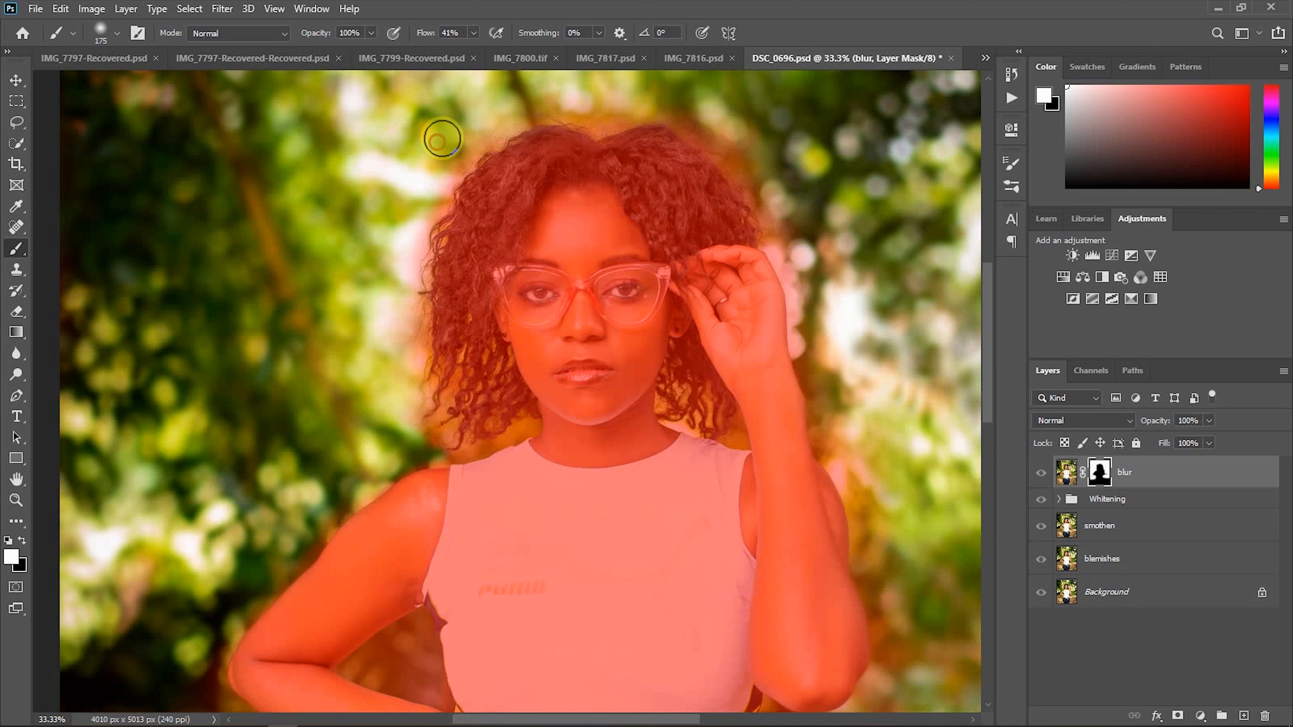
mouse_move(756, 148)
mouse_down()
mouse_move(789, 175)
mouse_move(777, 200)
mouse_up()
drag(795, 244, 829, 313)
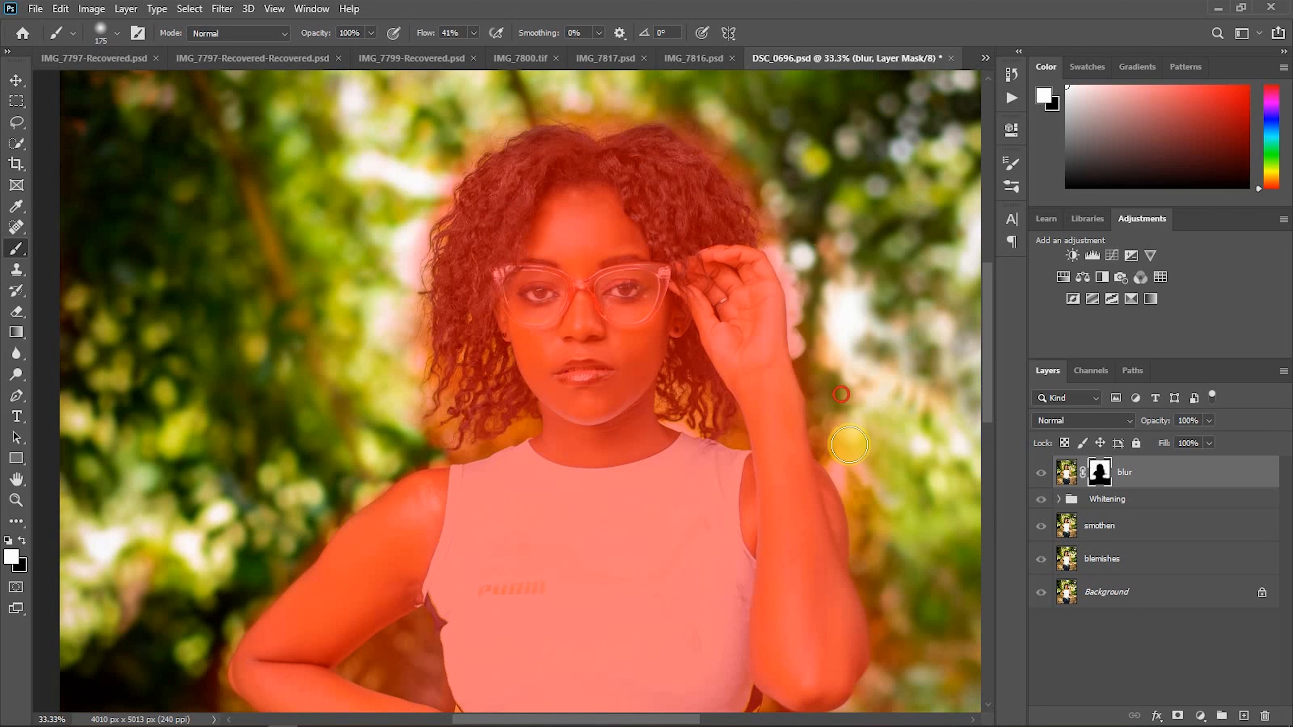
drag(849, 433, 847, 413)
- Reveal the blur around her raised elbow and down beside her waist with a size 175 brush
scroll(864, 434, down, 3)
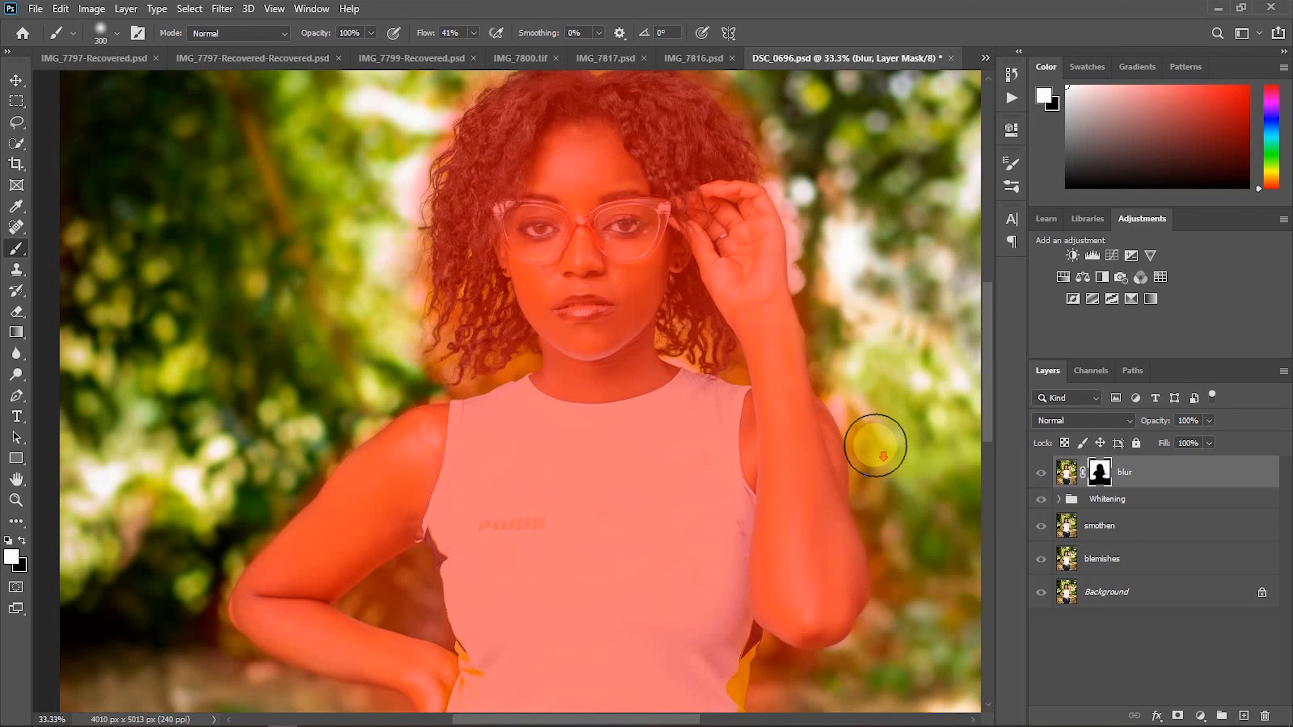
key(bracketleft)
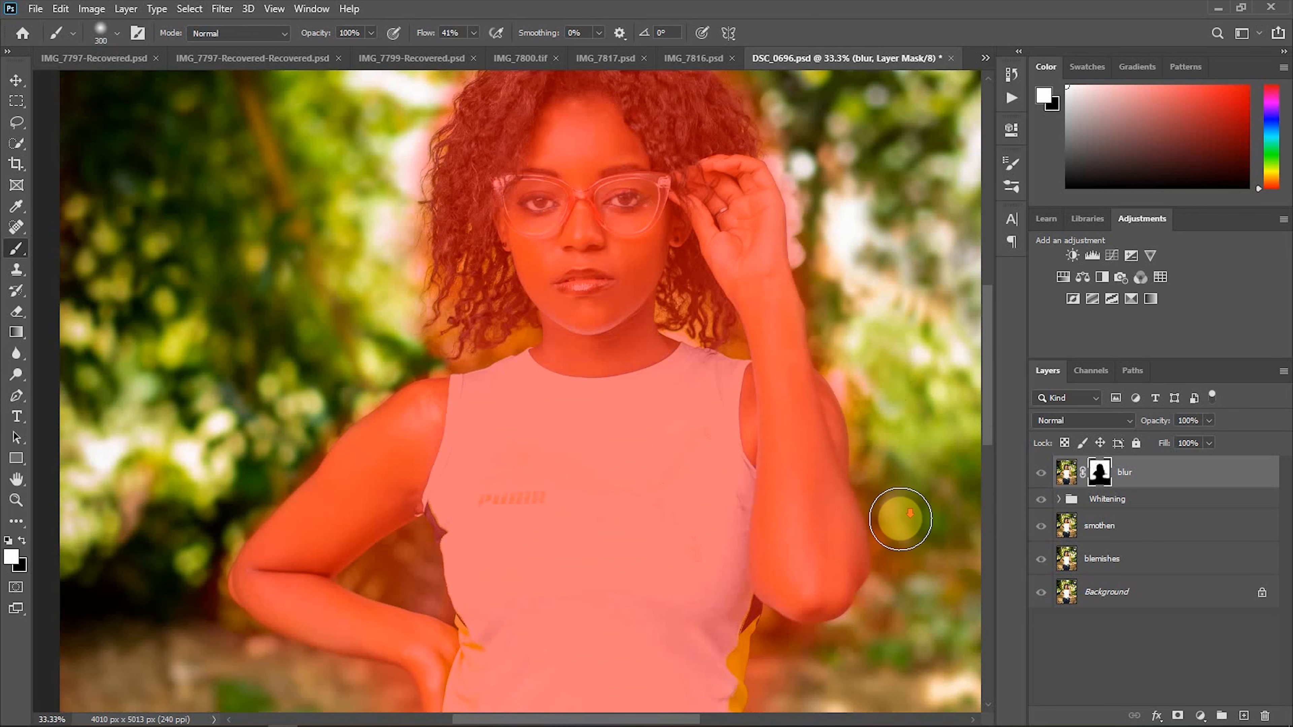
scroll(897, 513, down, 3)
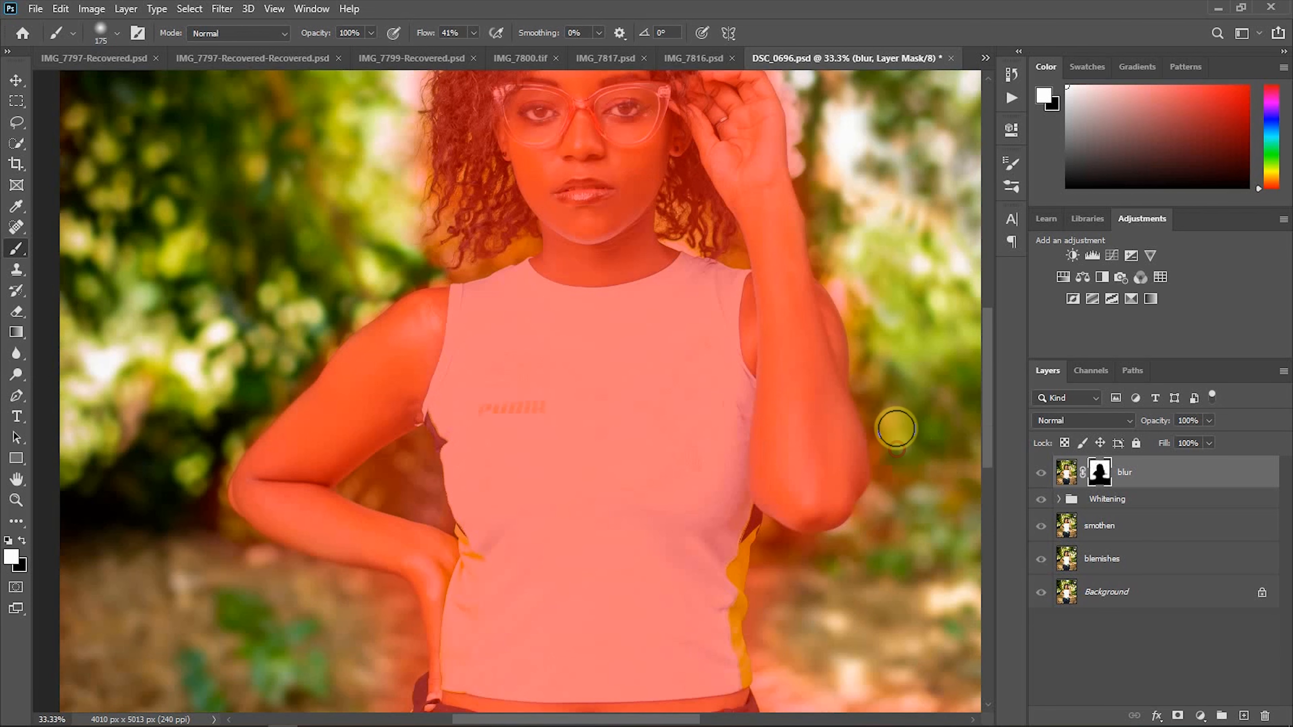
drag(897, 429, 885, 413)
drag(893, 429, 891, 530)
drag(885, 557, 844, 606)
mouse_move(810, 597)
mouse_down()
mouse_move(809, 622)
mouse_move(770, 566)
mouse_move(773, 651)
mouse_up()
drag(768, 586, 771, 643)
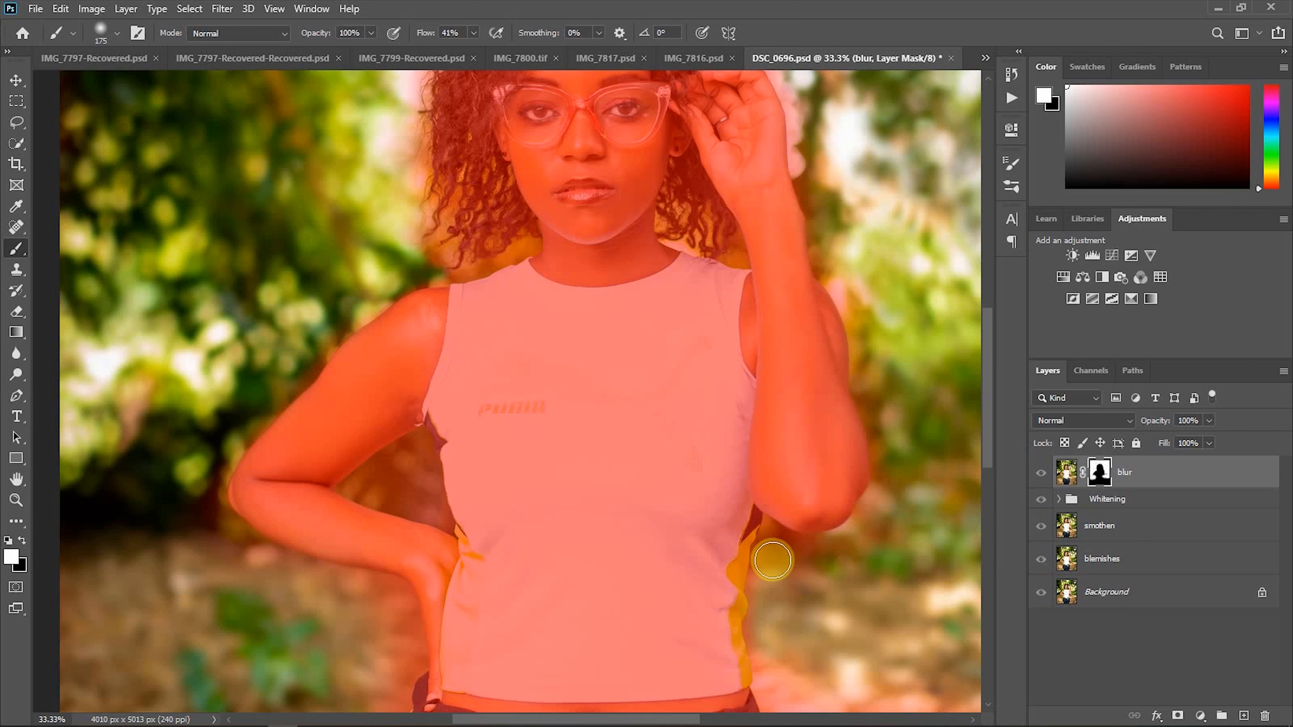
mouse_move(772, 560)
mouse_down()
mouse_move(800, 577)
mouse_move(790, 555)
mouse_move(814, 567)
mouse_move(779, 557)
mouse_move(782, 583)
mouse_move(807, 560)
mouse_move(777, 556)
mouse_up()
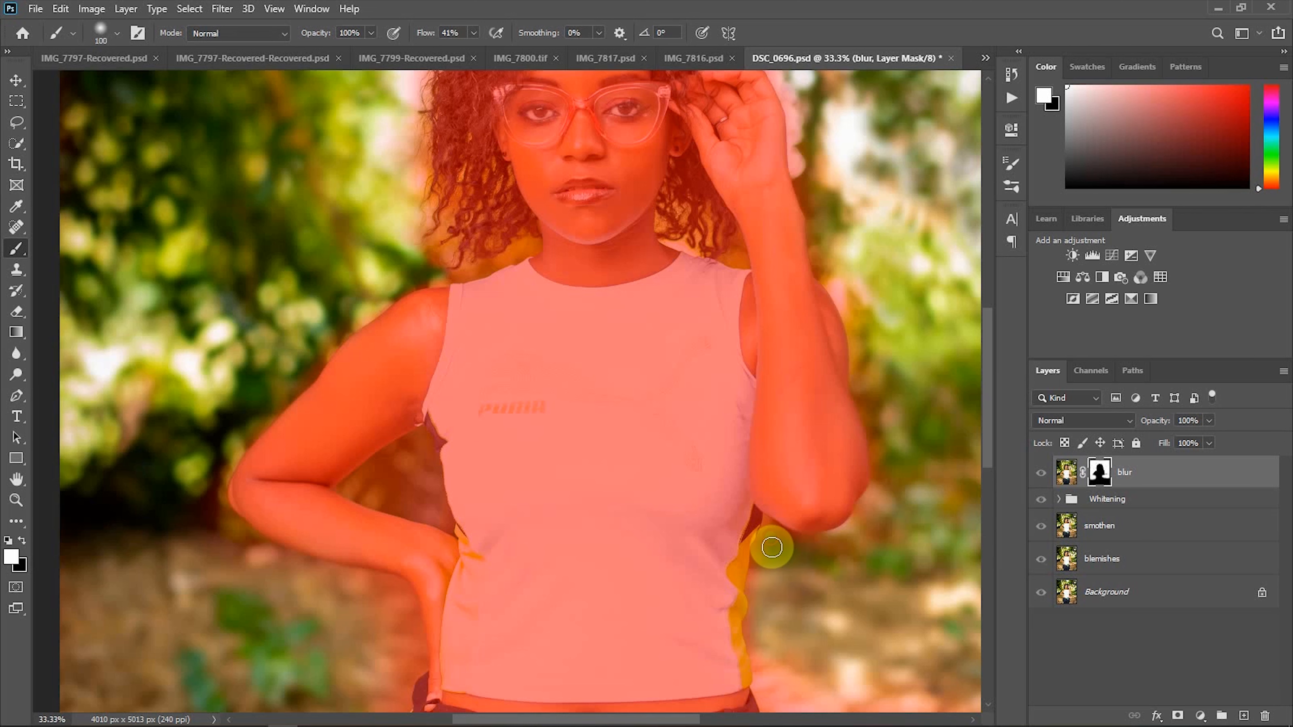
- Paint white over the ground on both sides of her waist and up beside her bent elbow with a size 200 brush
scroll(771, 630, down, 3)
key(bracketright)
key(bracketright)
key(bracketright)
key(bracketright)
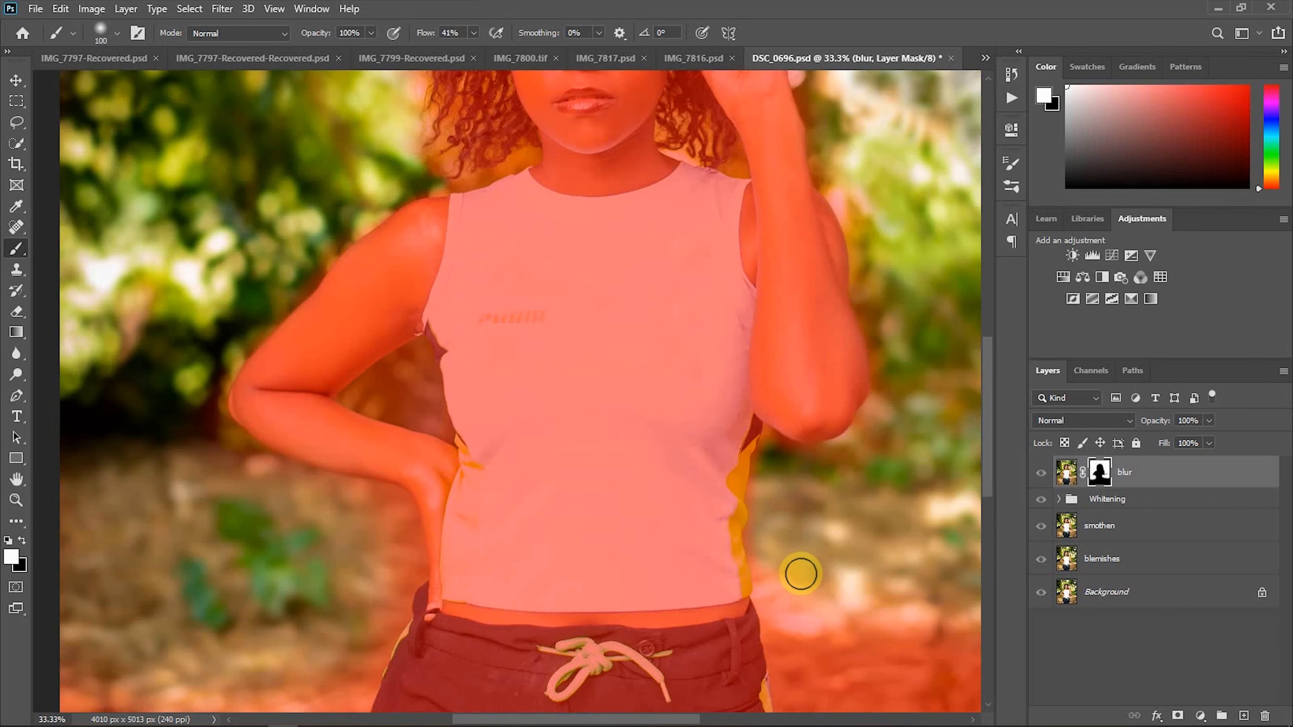
mouse_move(791, 547)
mouse_down()
mouse_move(792, 596)
mouse_move(819, 616)
mouse_move(1007, 604)
mouse_up()
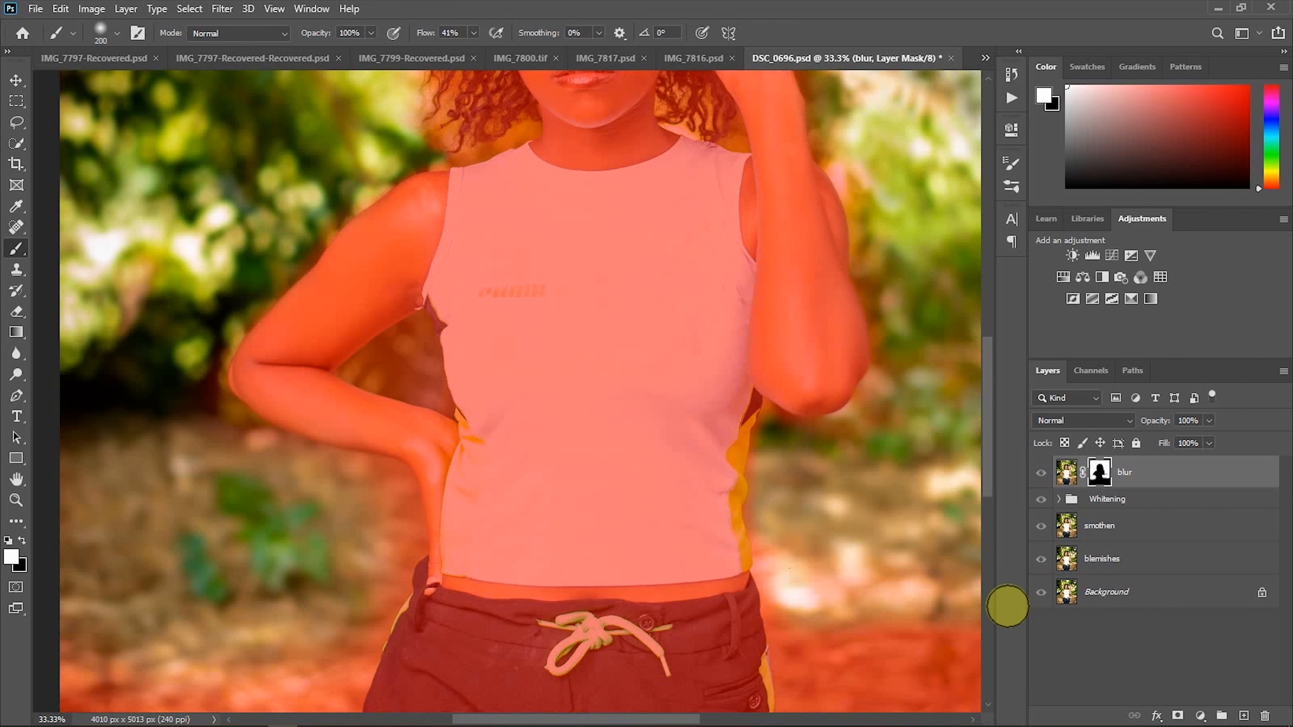
mouse_move(119, 563)
mouse_down()
mouse_move(383, 476)
mouse_move(362, 475)
mouse_move(389, 527)
mouse_move(363, 610)
mouse_move(332, 640)
mouse_move(101, 629)
mouse_move(188, 654)
mouse_move(86, 670)
mouse_up()
scroll(202, 543, up, 3)
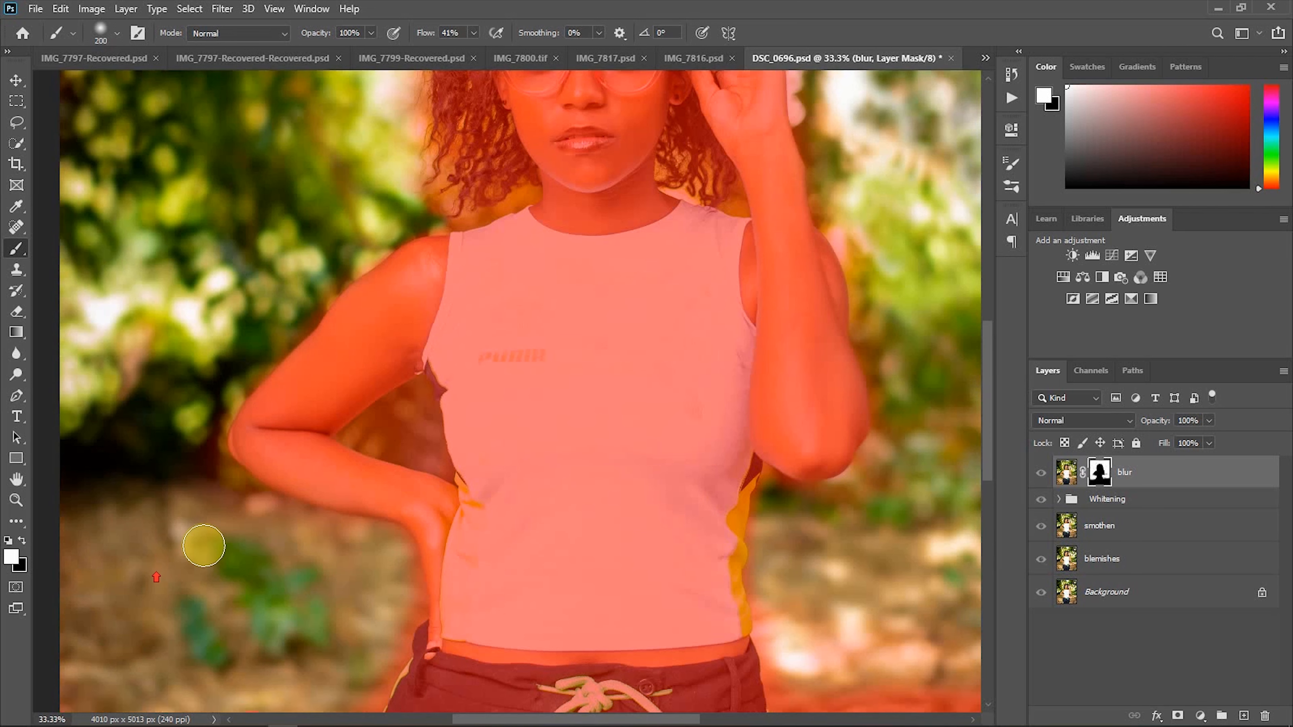
mouse_move(242, 522)
mouse_down()
mouse_move(197, 485)
mouse_move(186, 455)
mouse_move(212, 401)
mouse_up()
- Reveal the blur over the ground to the right of her legs with a much larger brush, working on the full image
key(z)
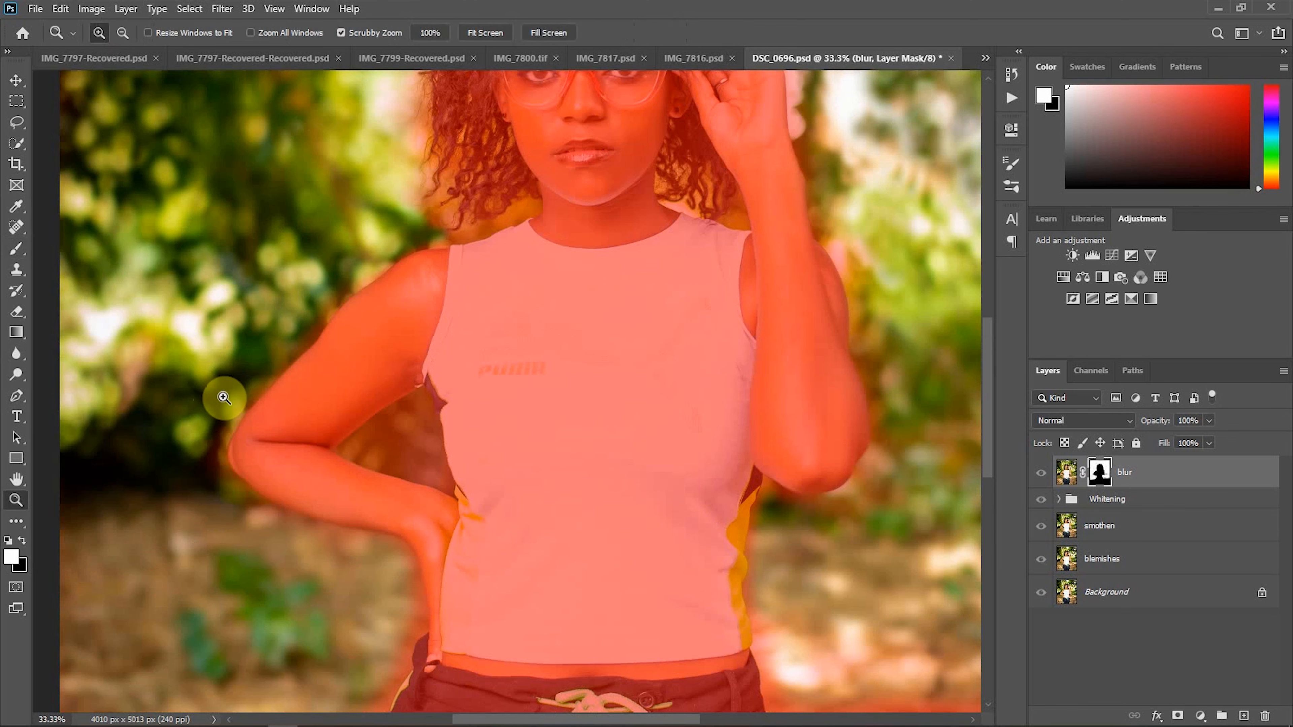
right_click(223, 398)
click(244, 407)
key(b)
key(bracketright)
key(bracketright)
key(bracketright)
key(bracketright)
key(bracketright)
key(bracketright)
key(bracketright)
key(bracketright)
mouse_move(690, 549)
mouse_down()
mouse_move(709, 634)
mouse_move(739, 670)
mouse_move(736, 588)
mouse_move(707, 693)
mouse_move(662, 627)
mouse_up()
- Refine the mask close along the outer edge of her right-hand trouser leg in the image with a size 300 brush
key(bracketleft)
key(bracketleft)
key(bracketleft)
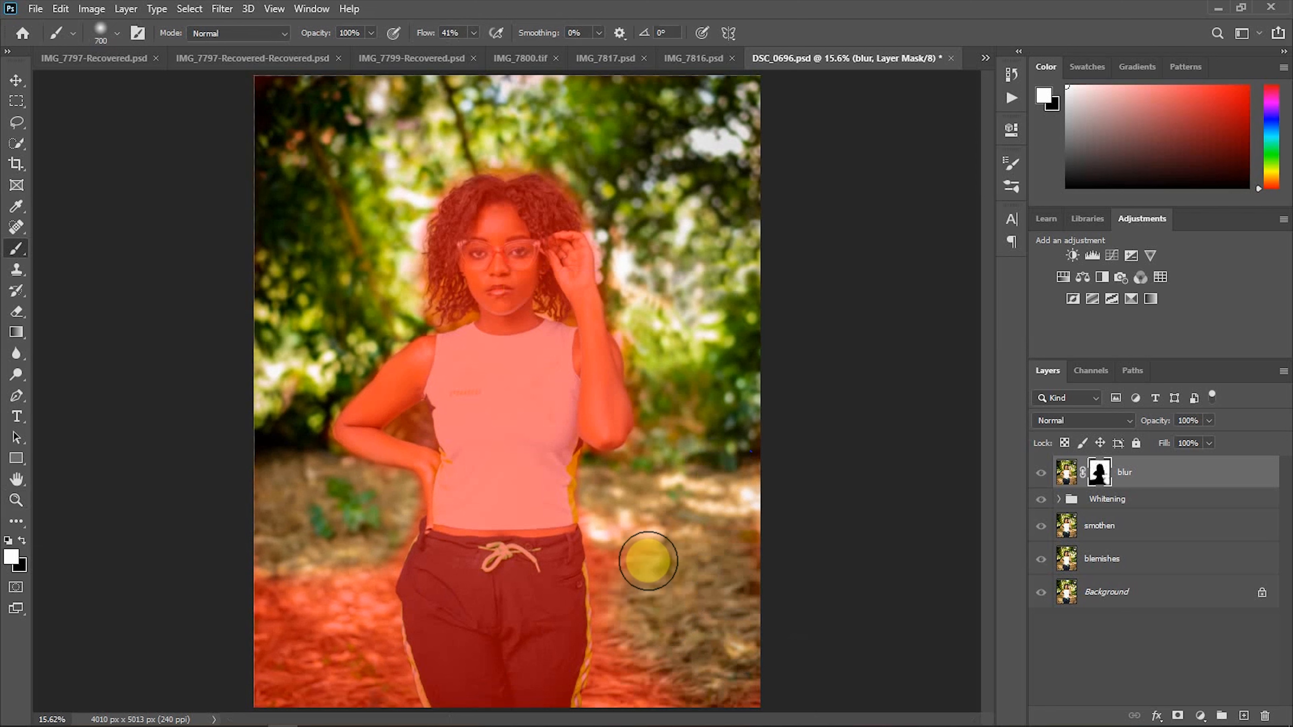
key(bracketleft)
mouse_move(625, 555)
mouse_down()
mouse_move(627, 696)
mouse_move(633, 645)
mouse_move(607, 667)
mouse_move(598, 705)
mouse_move(640, 657)
mouse_move(653, 693)
mouse_up()
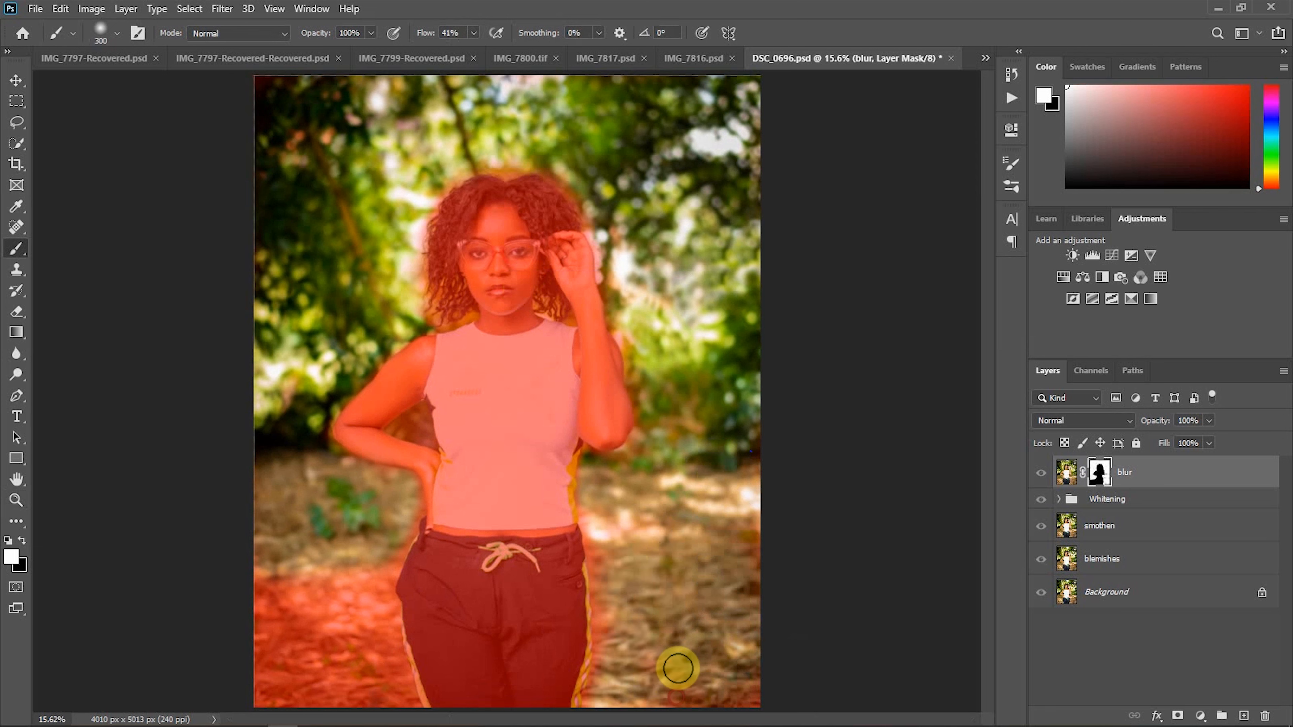
key(bracketright)
key(bracketright)
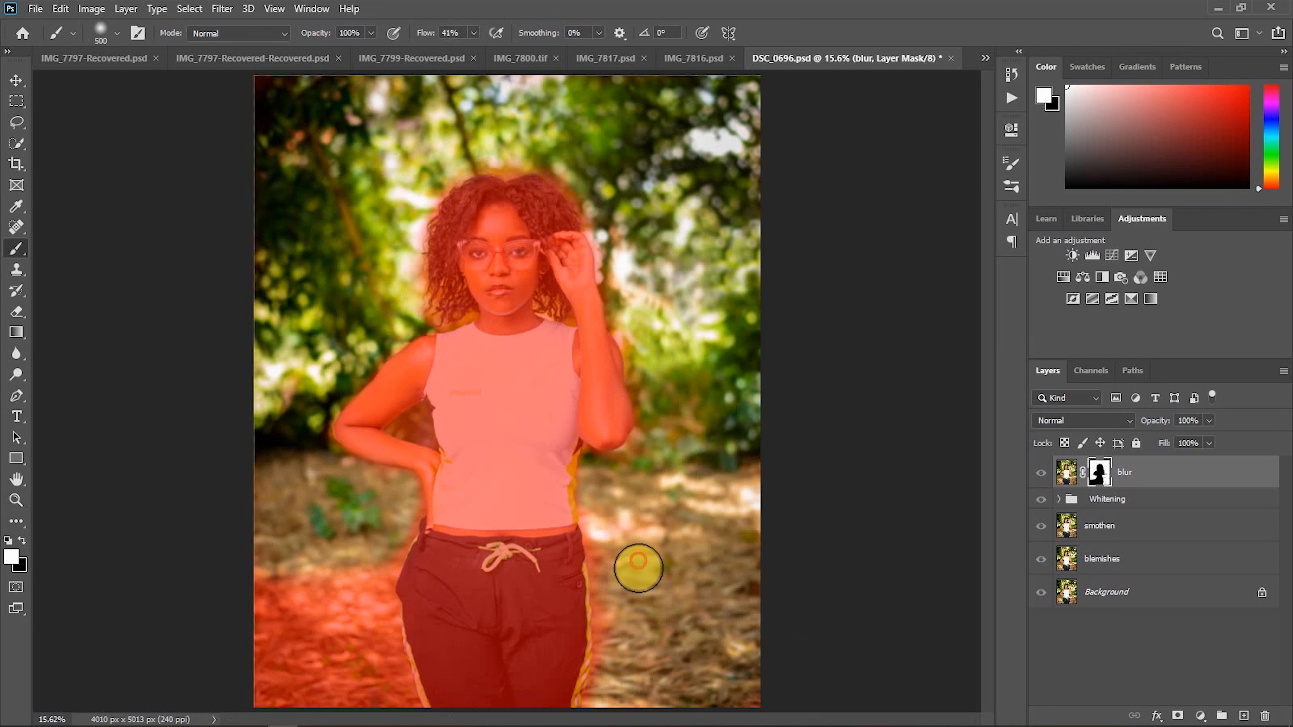
- Paint white over the ground to the left of her legs with a size 700 brush
key(bracketleft)
key(bracketleft)
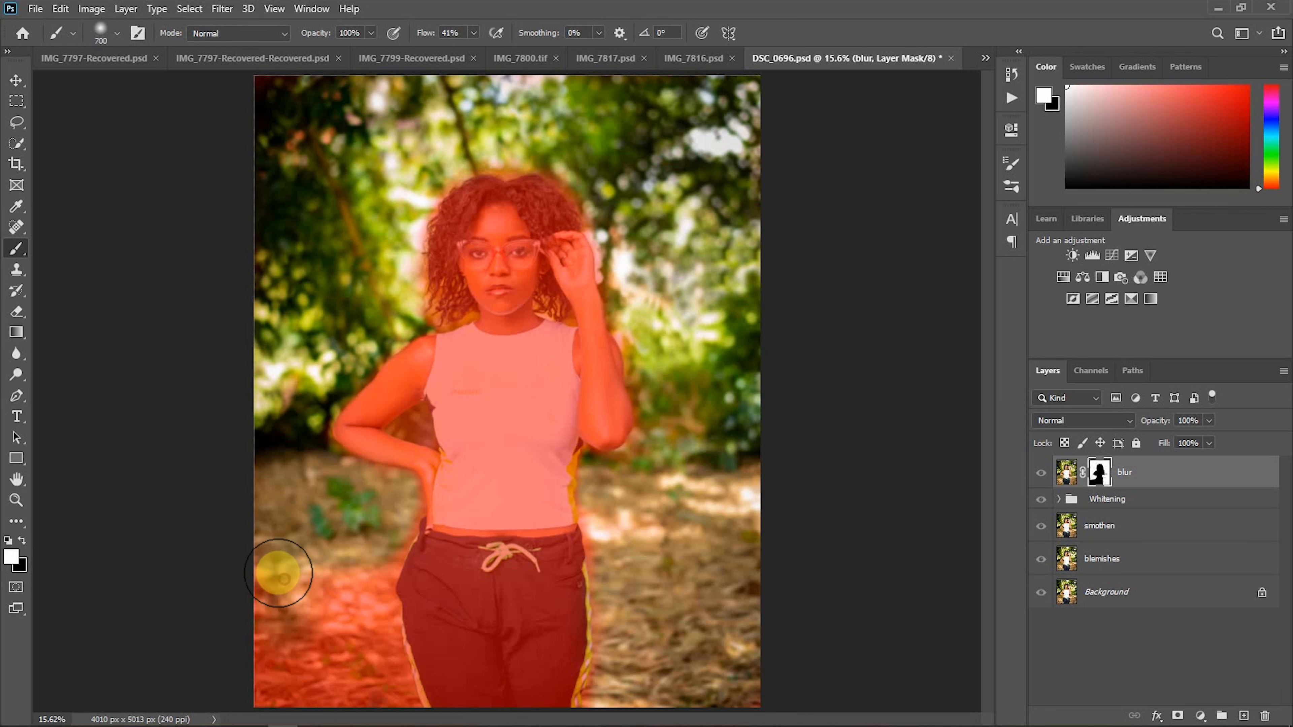
mouse_move(277, 573)
mouse_down()
mouse_move(285, 655)
mouse_move(289, 591)
mouse_move(304, 688)
mouse_move(339, 608)
mouse_move(348, 698)
mouse_move(278, 684)
mouse_move(303, 647)
mouse_move(370, 709)
mouse_up()
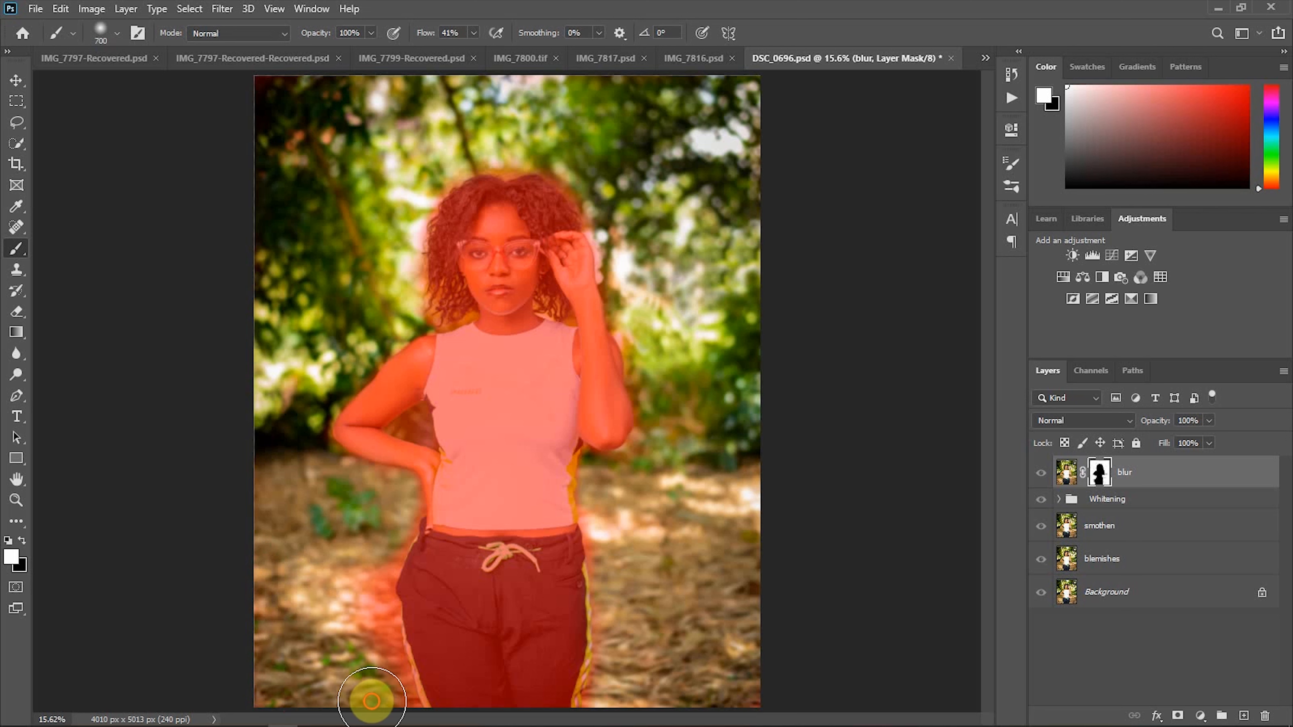
key(bracketleft)
key(bracketleft)
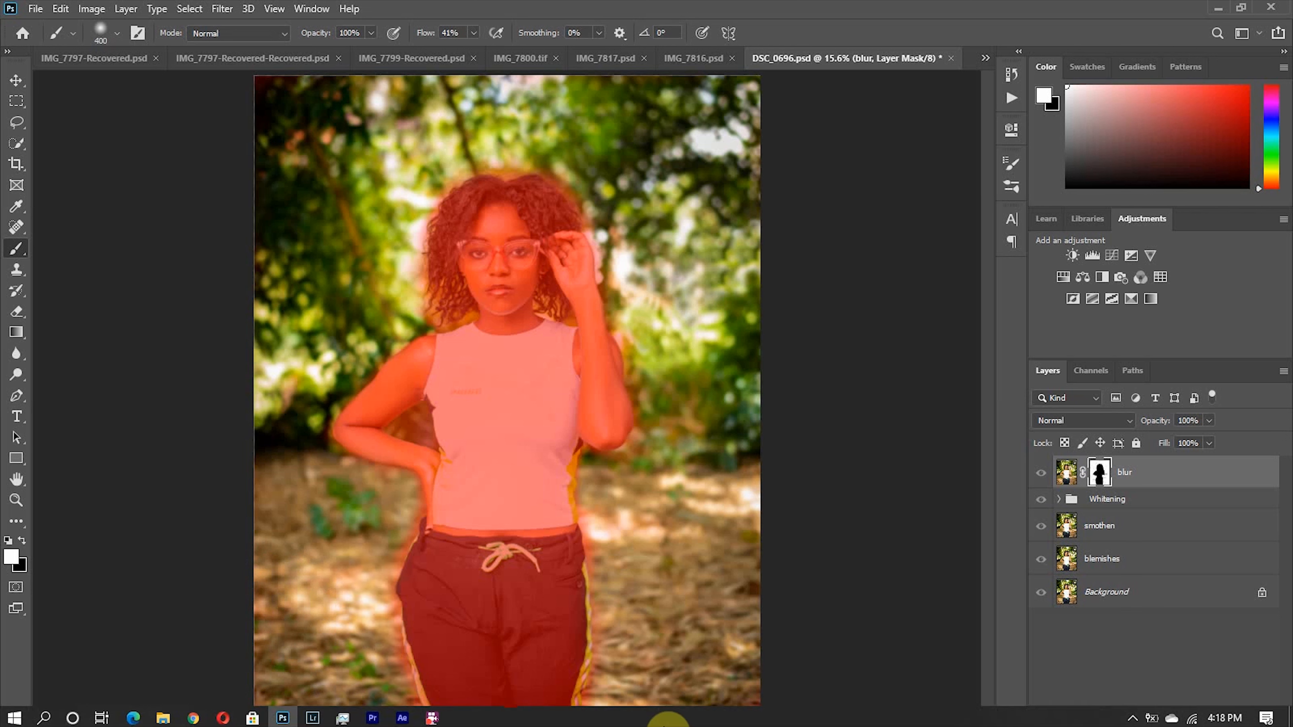
- Hide the mask overlay and compare the portrait with the blur layer hidden and shown
key(backslash)
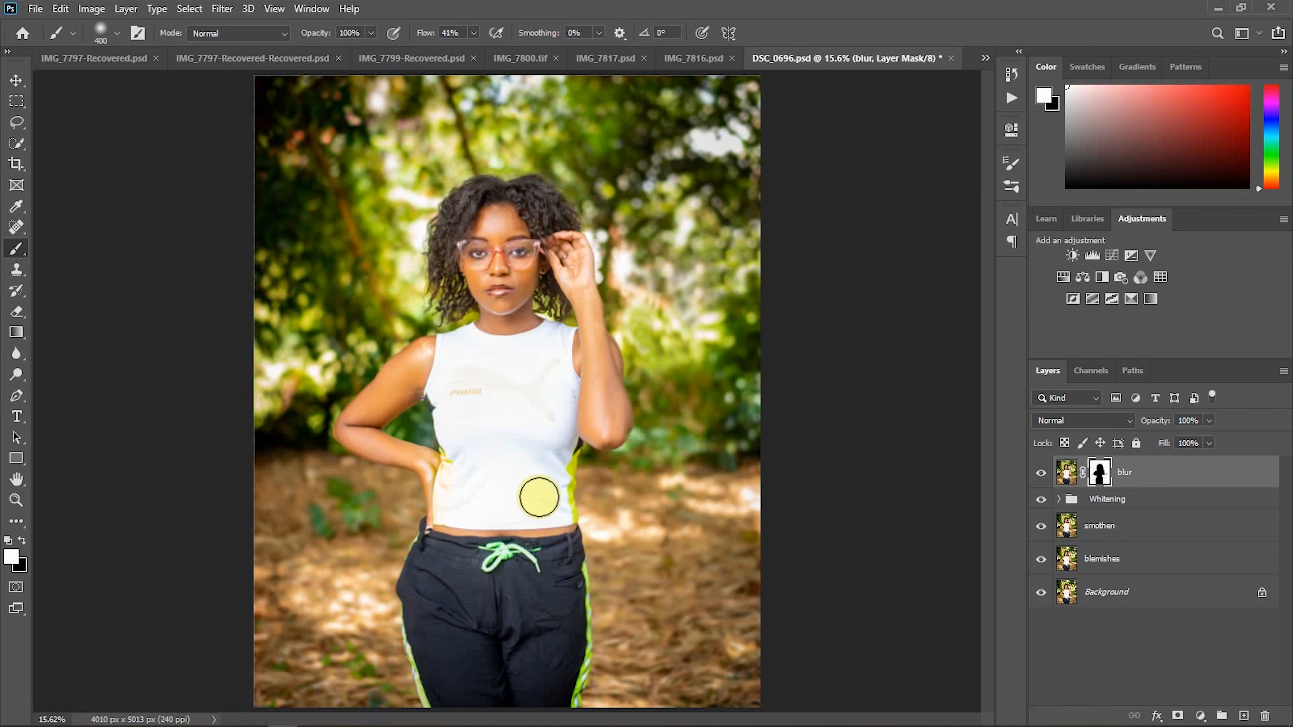
key(z)
click(577, 383)
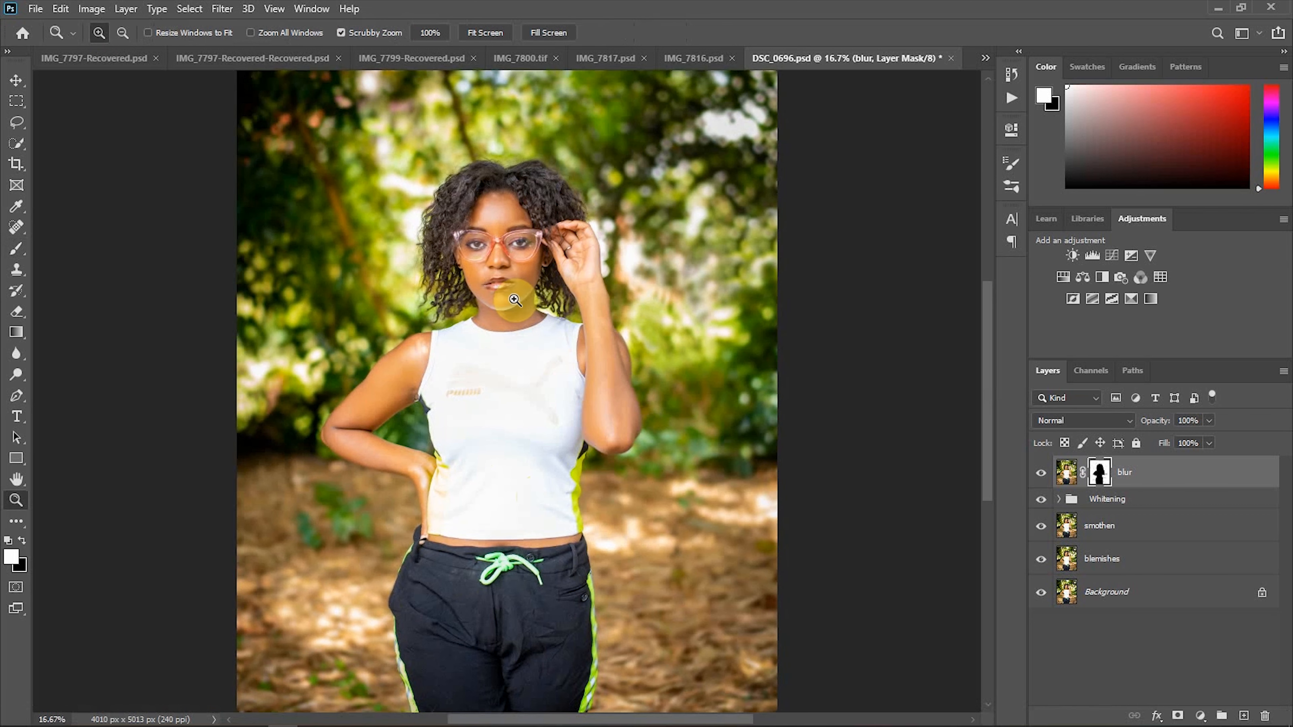
click(1042, 472)
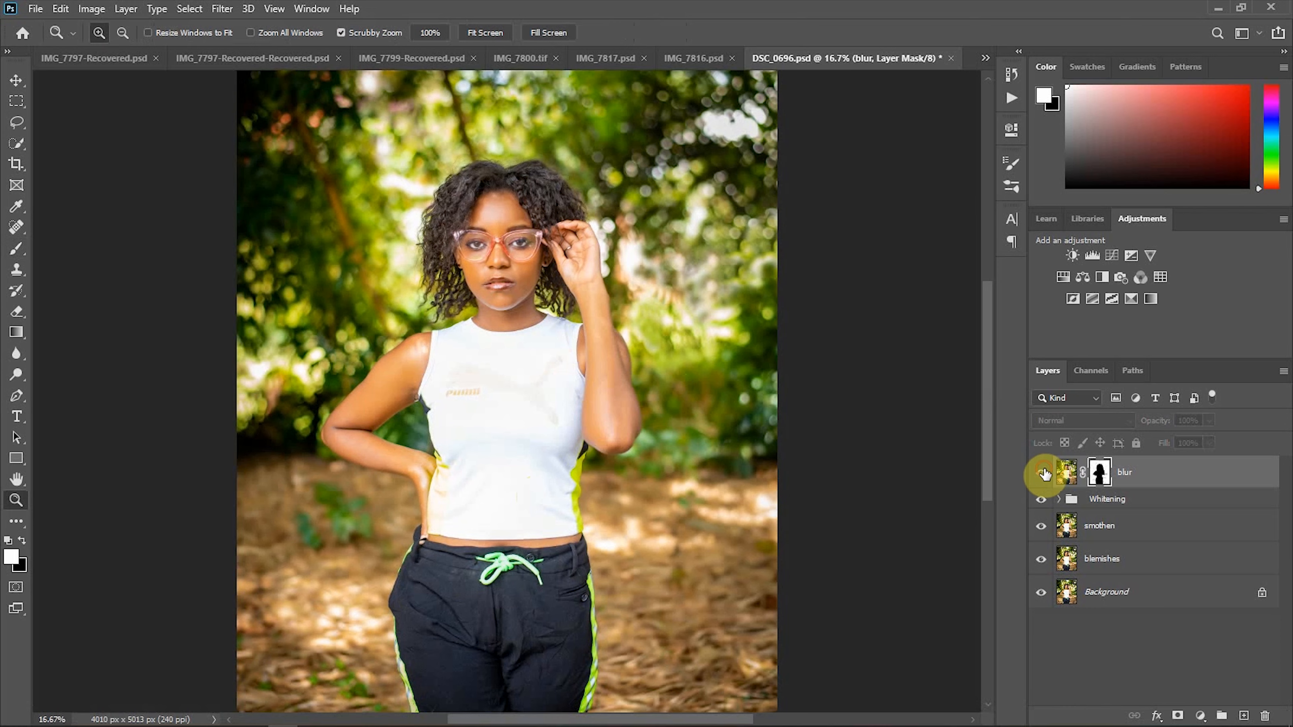
- Examine the blur transition around her face, hair and arms, alternating between close-up and full-image views
click(498, 214)
right_click(498, 214)
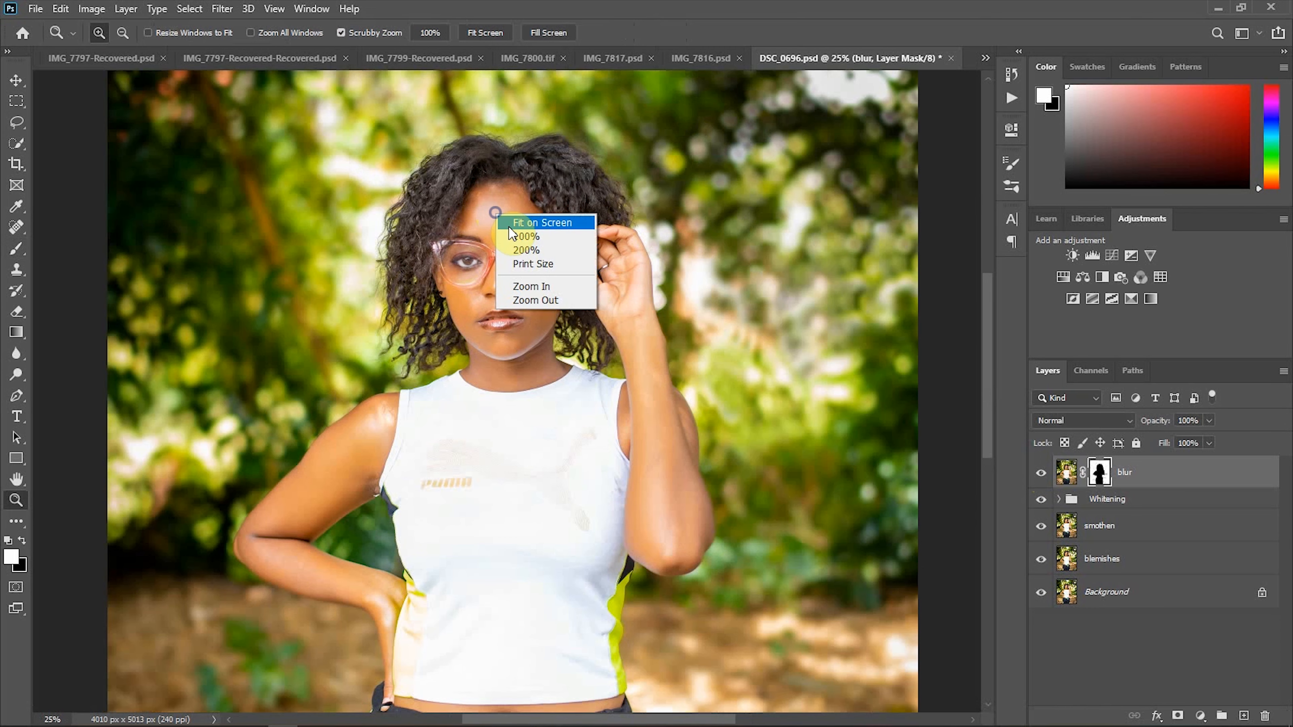
click(509, 225)
right_click(503, 262)
click(520, 272)
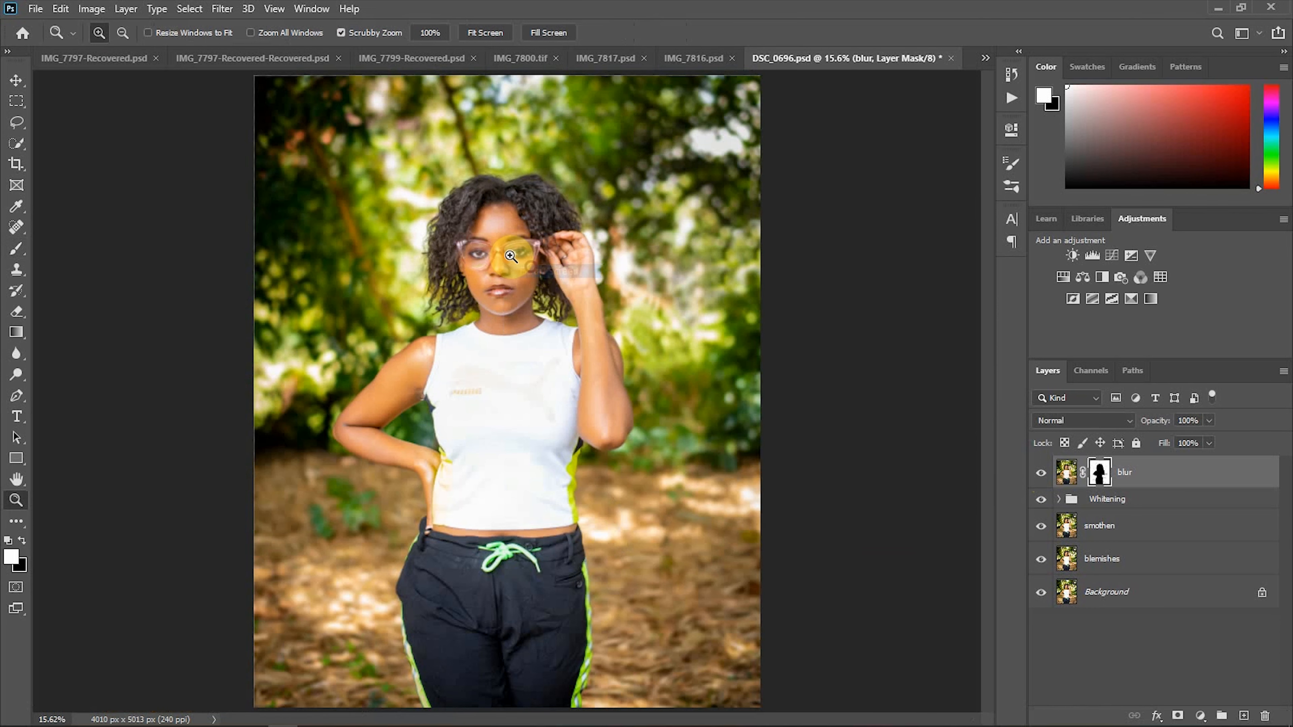
click(510, 256)
click(509, 256)
right_click(509, 255)
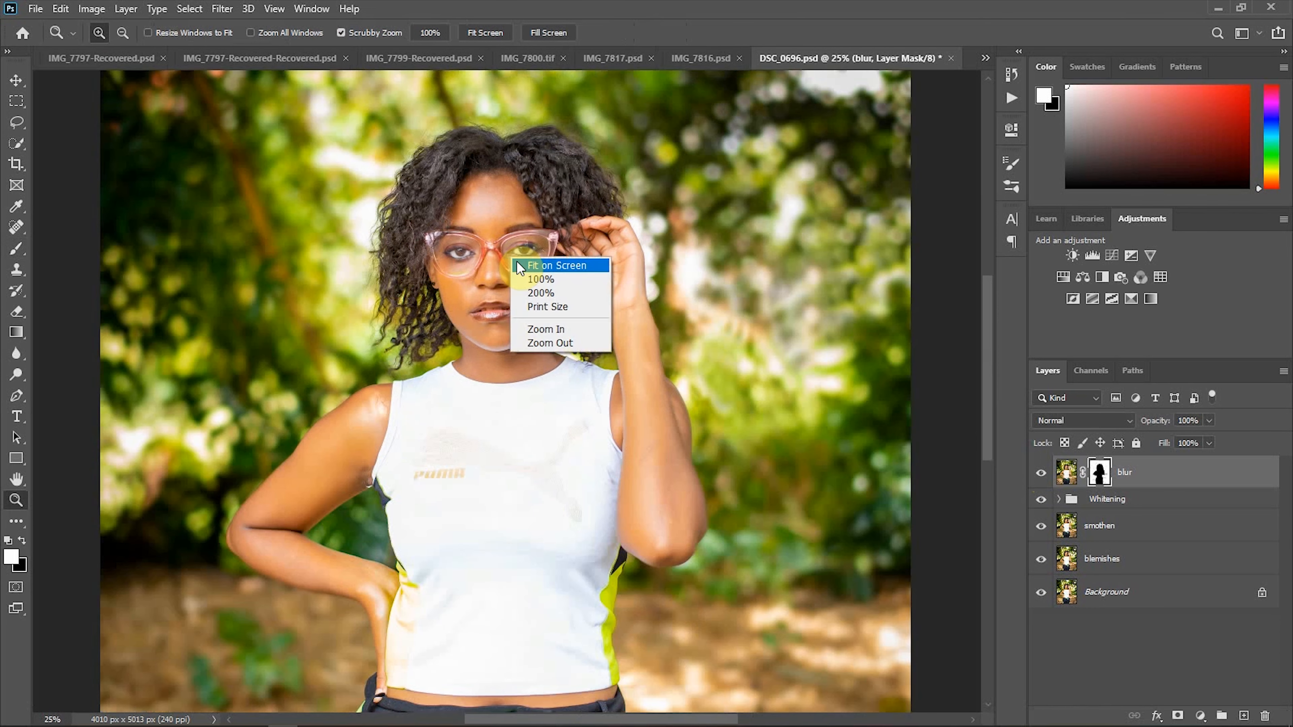
click(517, 262)
right_click(472, 271)
click(505, 280)
right_click(505, 386)
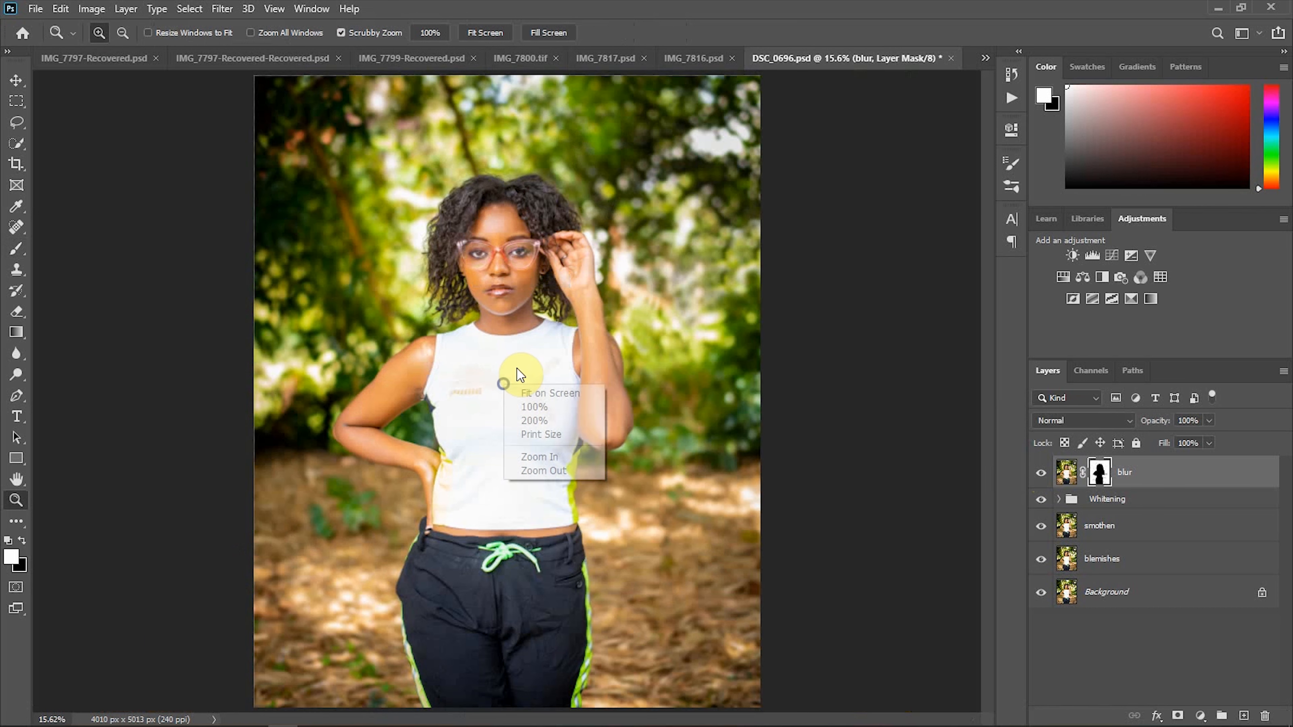
click(529, 391)
- Reduce the blur layer's opacity to 90%
click(505, 255)
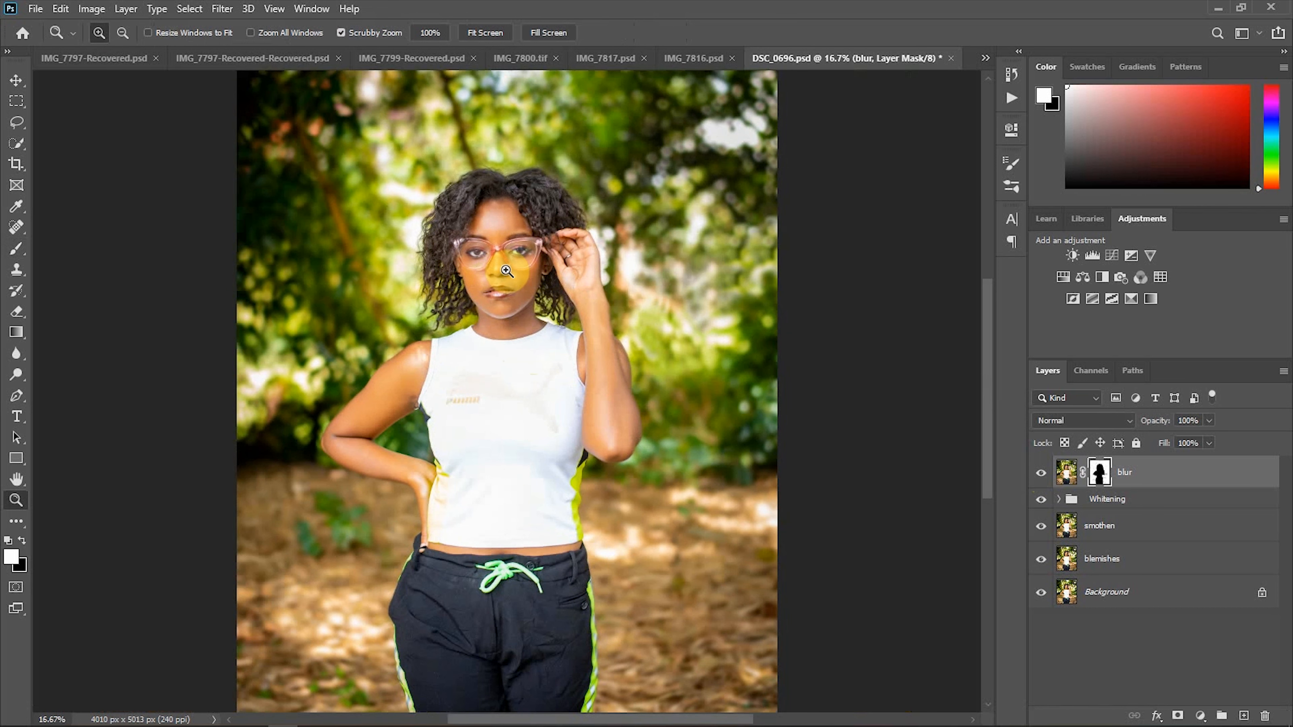
key(9)
right_click(462, 449)
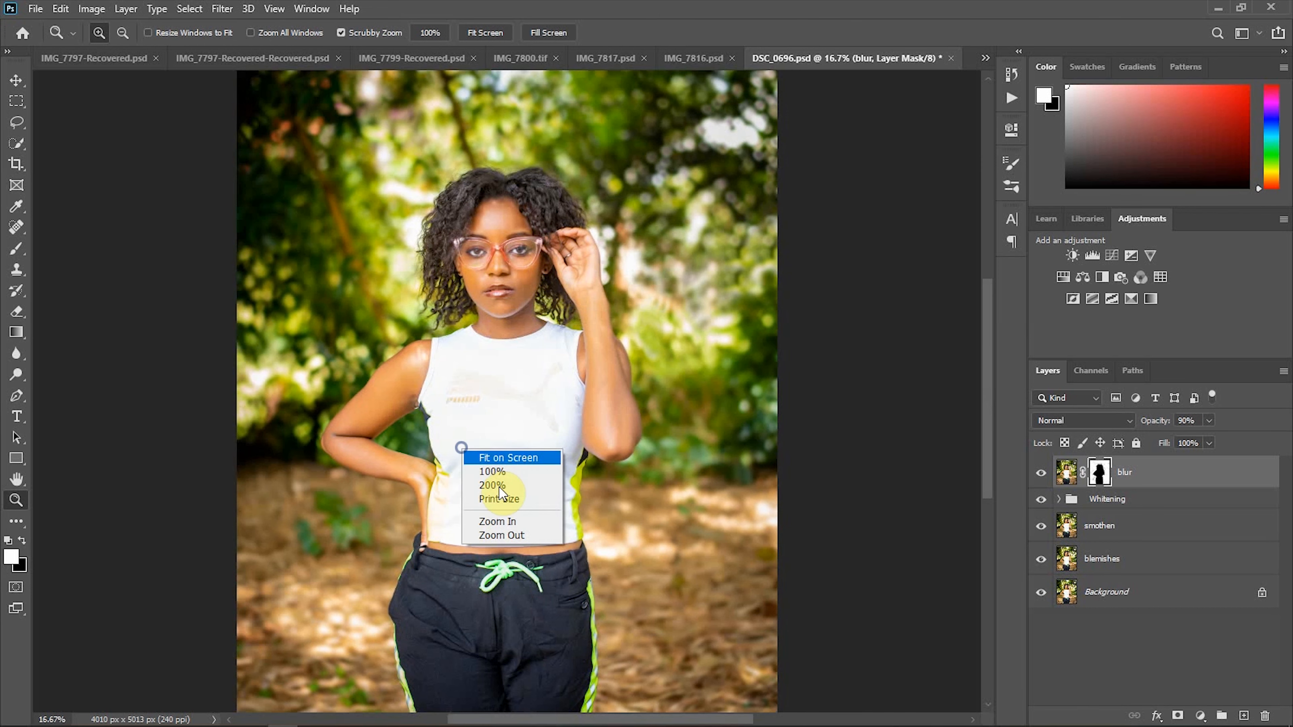
click(500, 535)
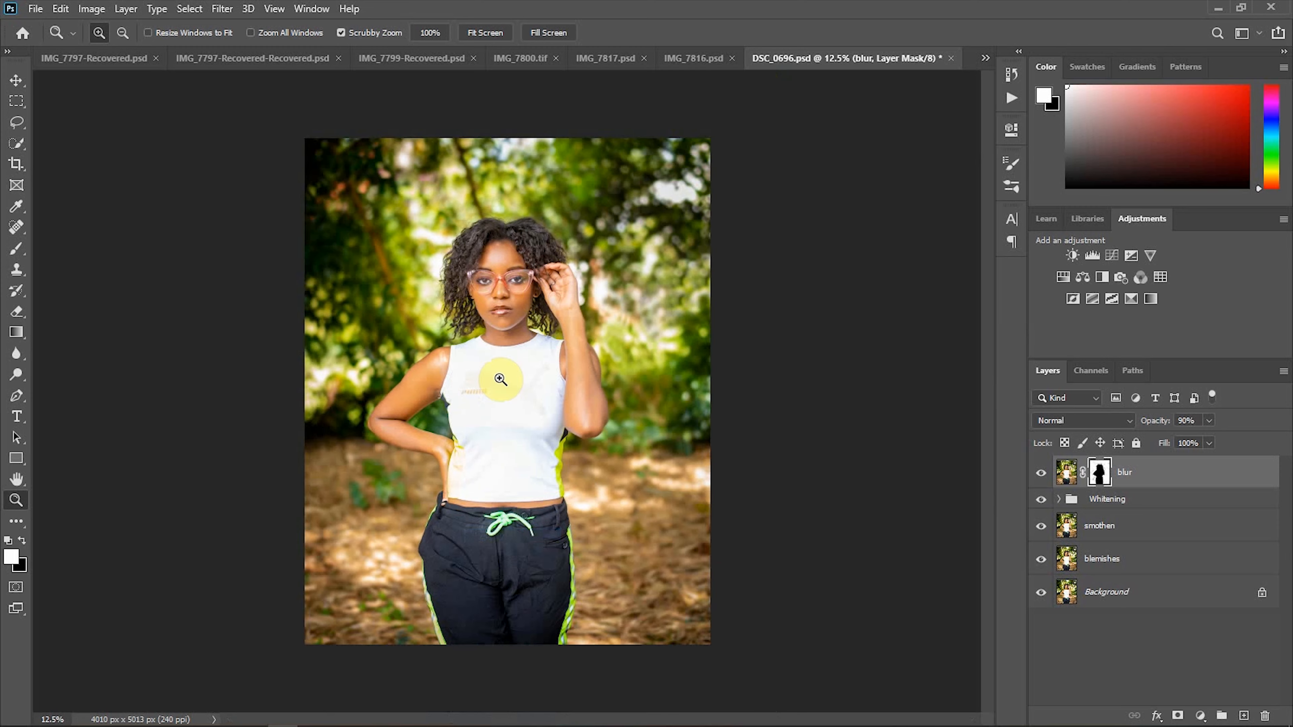
- Inspect the background blur around her face and upper body both up close and from further out
click(500, 285)
click(500, 285)
click(500, 285)
right_click(500, 286)
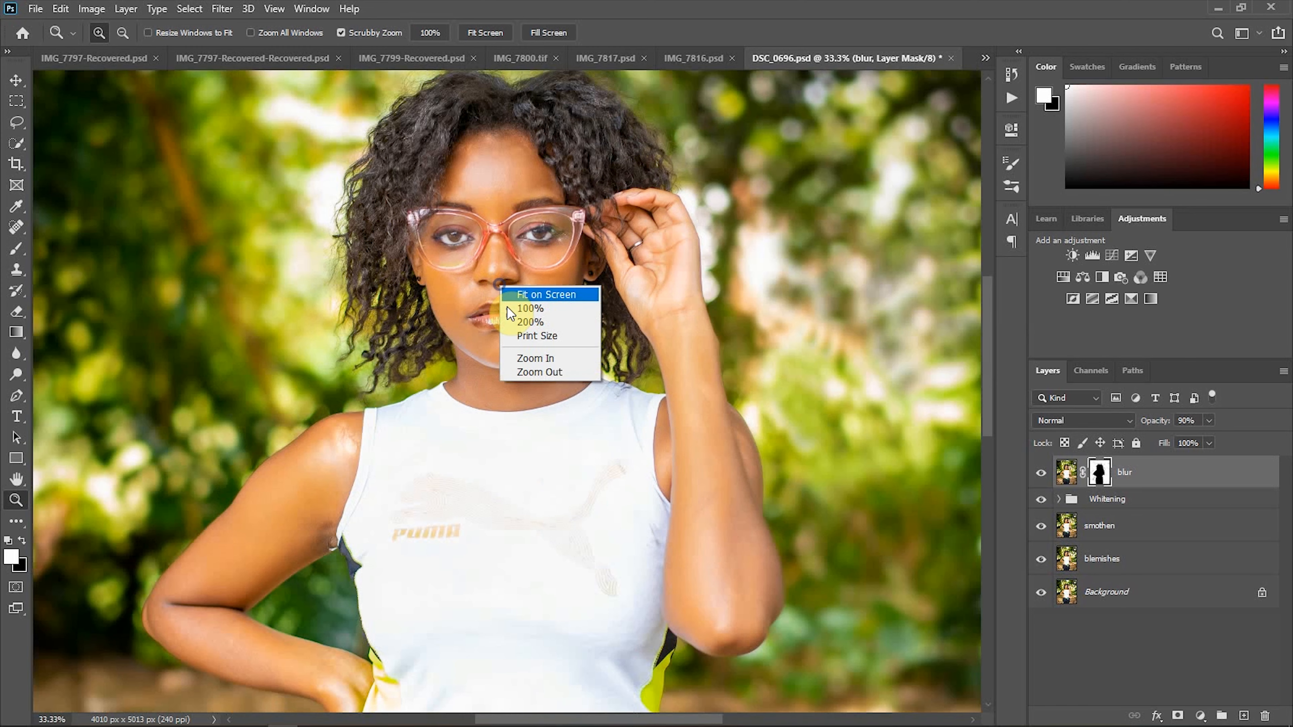
click(524, 372)
right_click(498, 430)
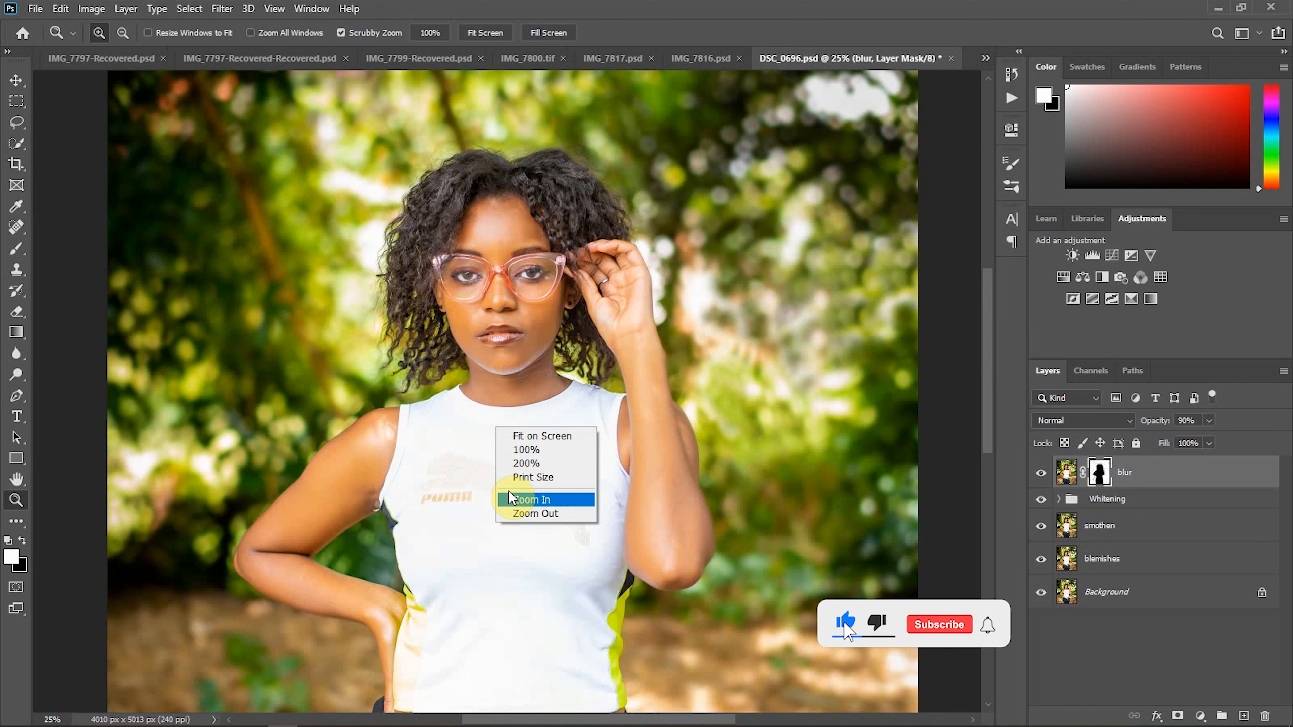
click(514, 512)
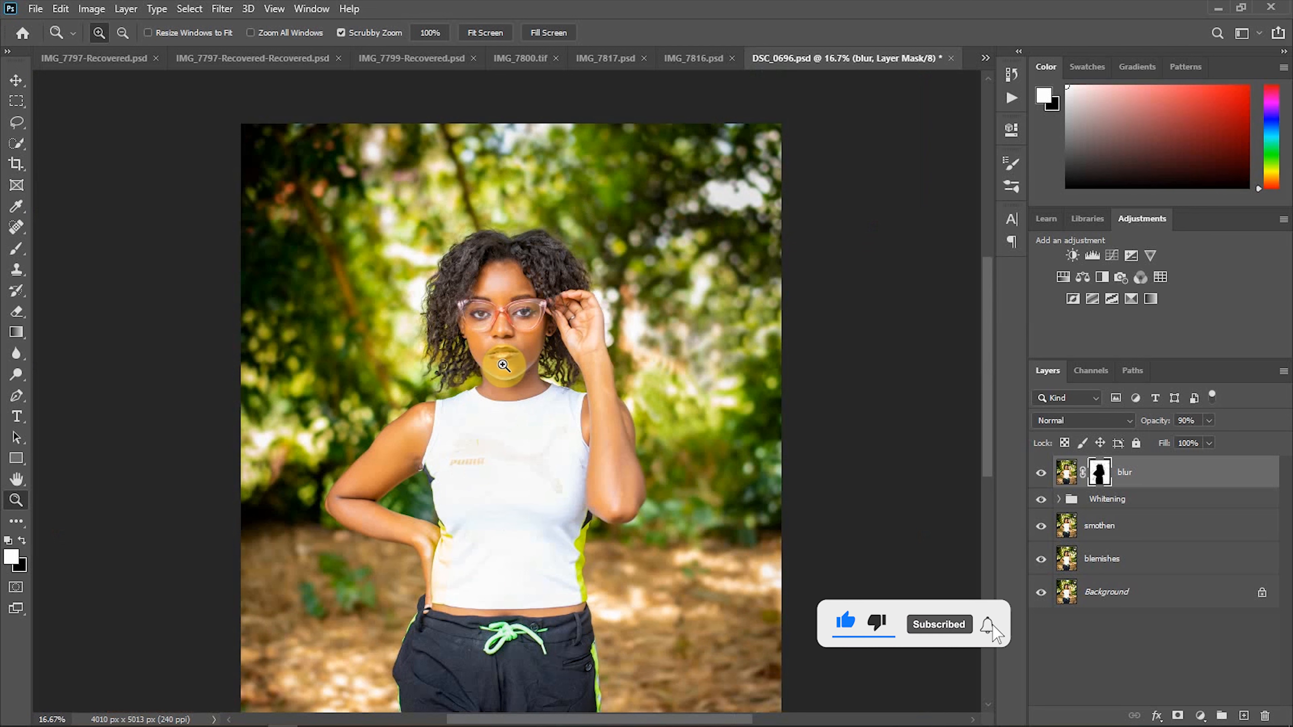